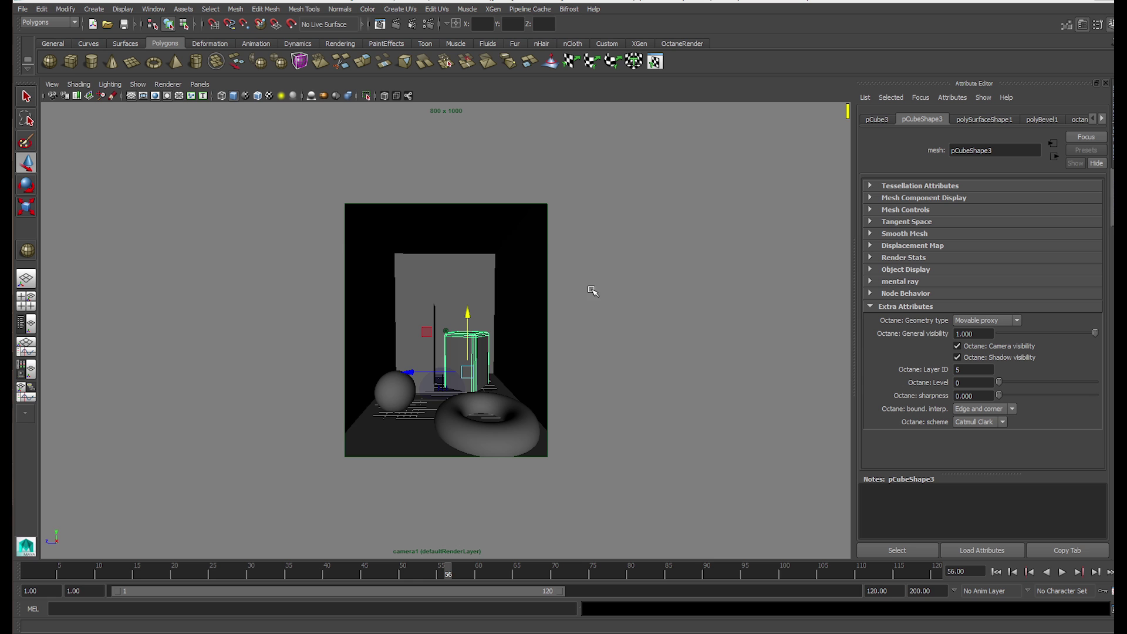
Step: Save the scene and save a second version of it as renderpasses2.mb
{"action": "left_click", "coordinate": [22, 8]}
{"action": "left_click", "coordinate": [37, 51]}
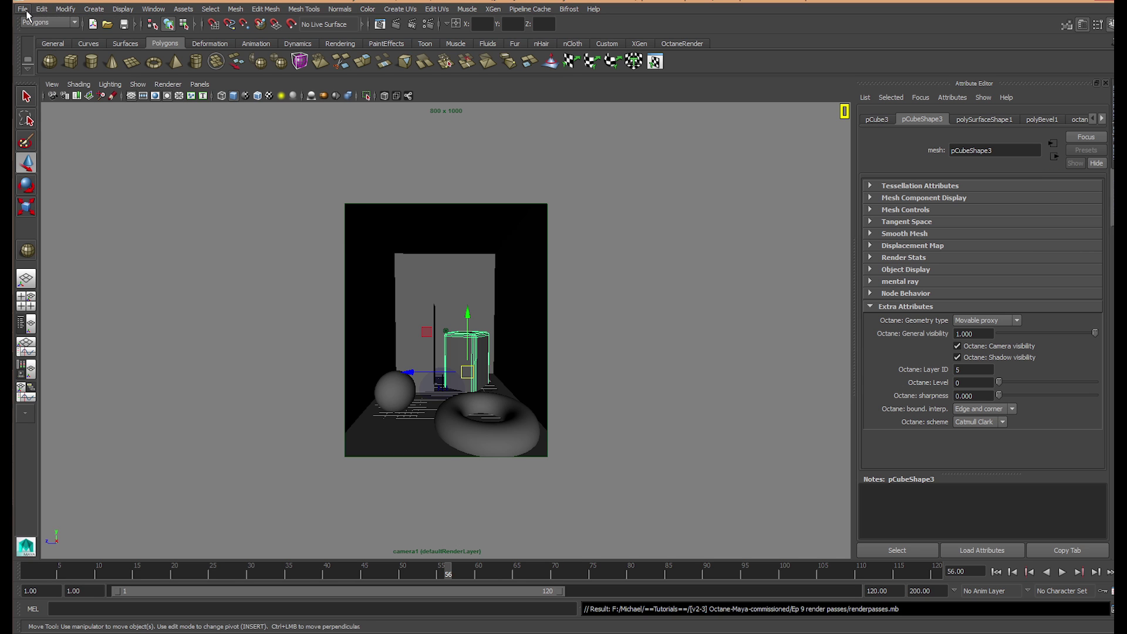
{"action": "left_click", "coordinate": [22, 9]}
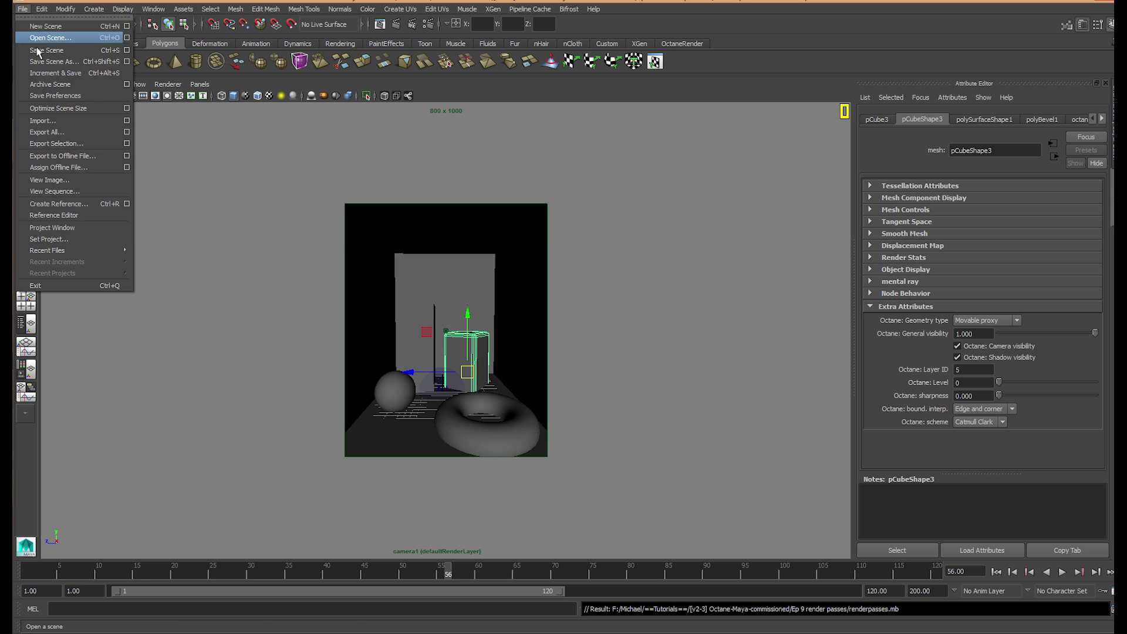
{"action": "left_click", "coordinate": [45, 70]}
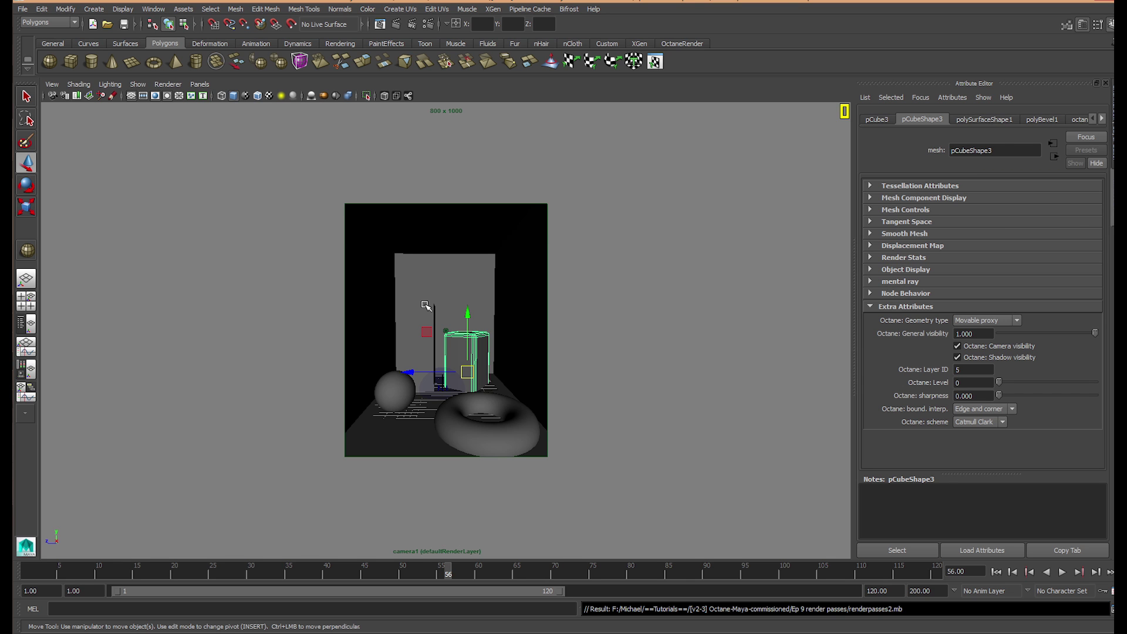
Step: Select the room walls, bevelled box, tall cube, torus and sphere in turn and look at their mesh attributes
{"action": "left_click", "coordinate": [434, 299]}
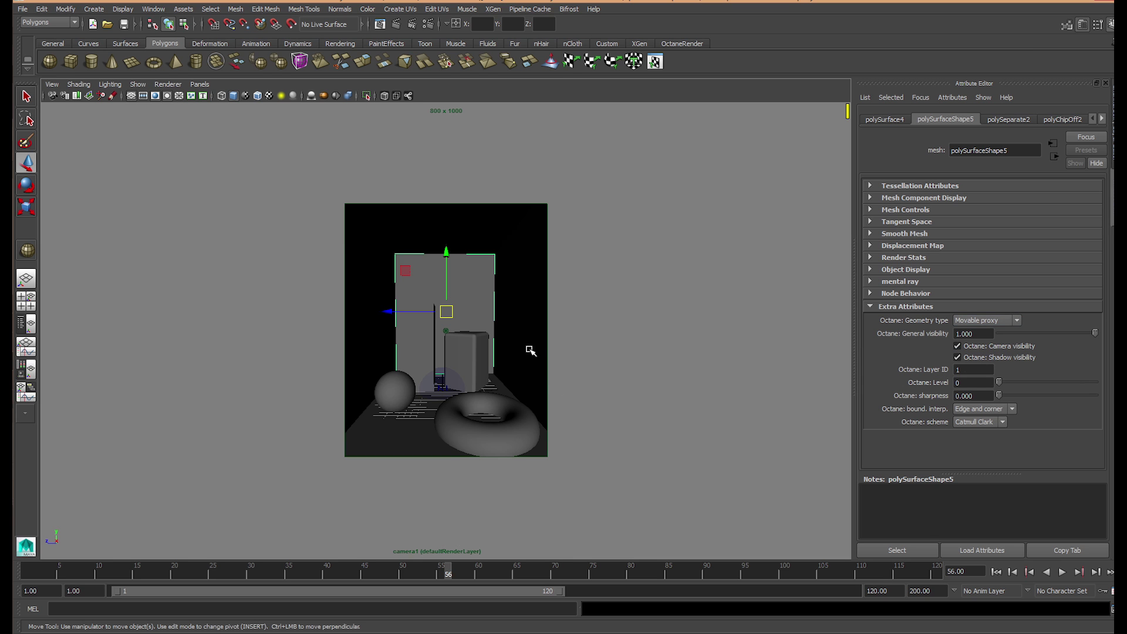
{"action": "left_click", "coordinate": [531, 358]}
{"action": "left_click", "coordinate": [513, 433]}
{"action": "left_click", "coordinate": [472, 341]}
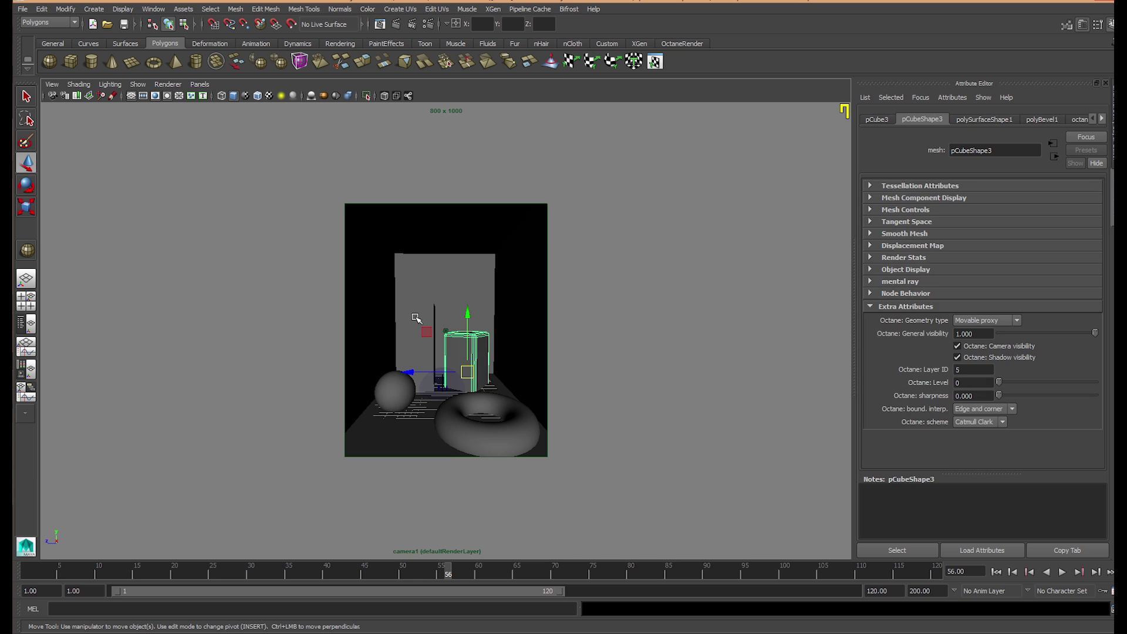
{"action": "left_click", "coordinate": [416, 317]}
{"action": "left_click", "coordinate": [402, 382]}
{"action": "left_click", "coordinate": [441, 280]}
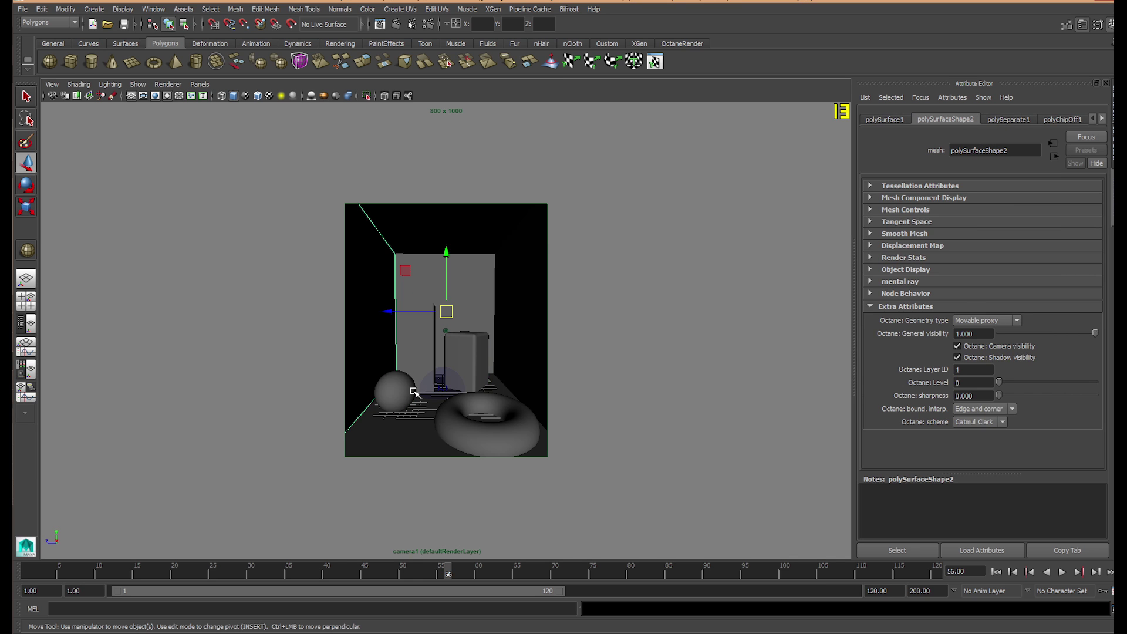
{"action": "left_click", "coordinate": [405, 392]}
{"action": "left_click", "coordinate": [418, 327]}
{"action": "left_click", "coordinate": [936, 121]}
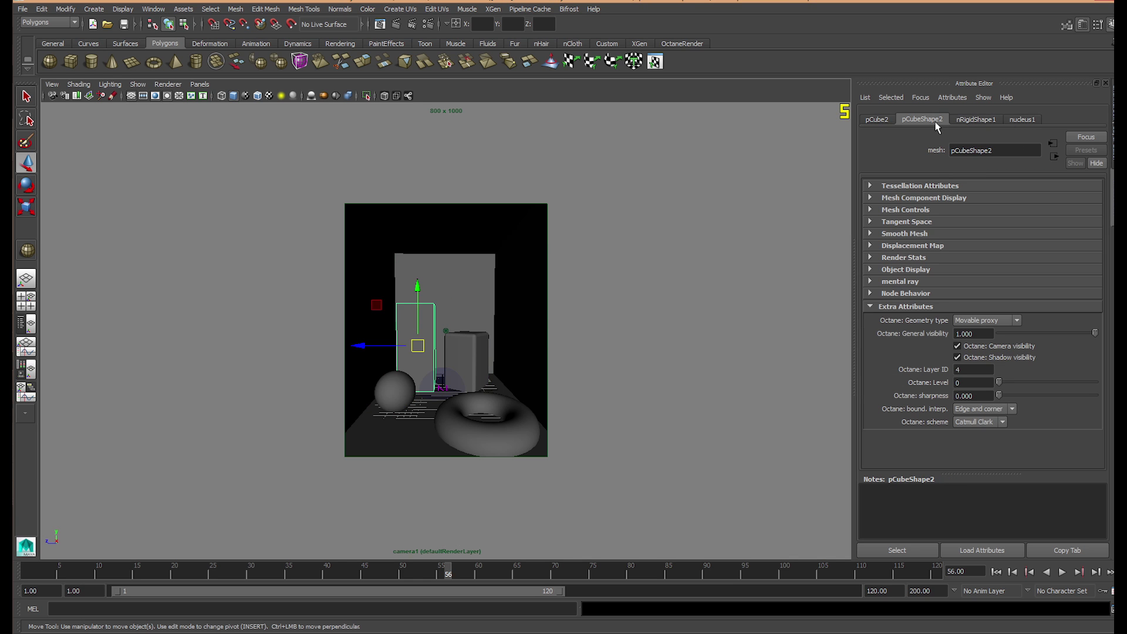
Step: Look through the render passes and kernel options in the OctaneRender settings and close the render settings
{"action": "left_click", "coordinate": [428, 23]}
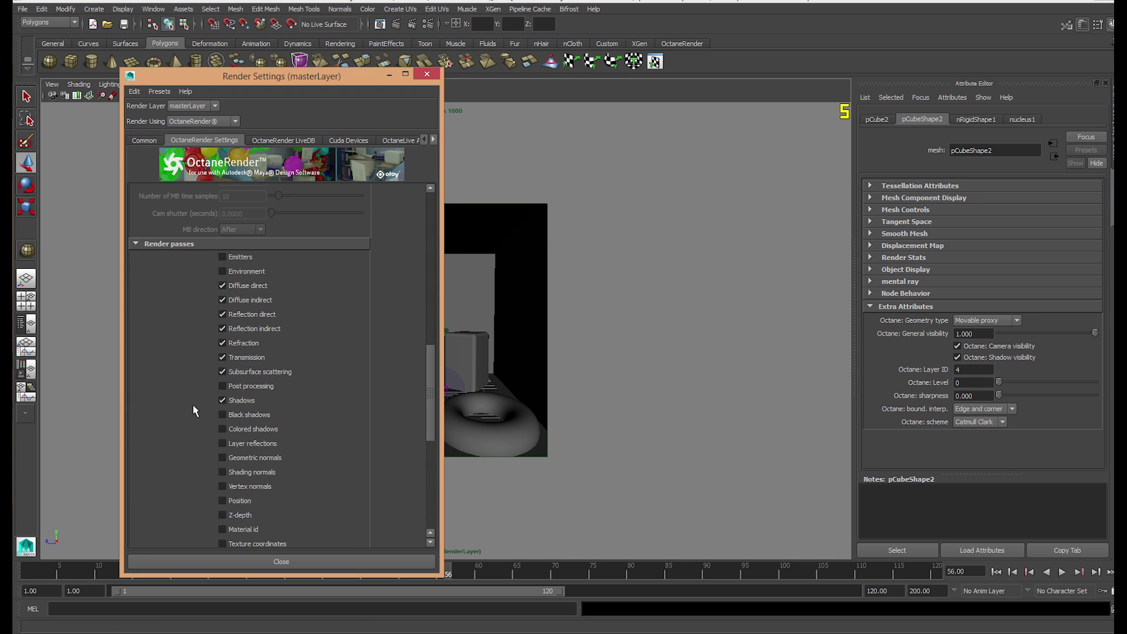
{"action": "scroll", "coordinate": [191, 423], "scroll_direction": "down", "scroll_amount": 10}
{"action": "scroll", "coordinate": [166, 449], "scroll_direction": "up", "scroll_amount": 15}
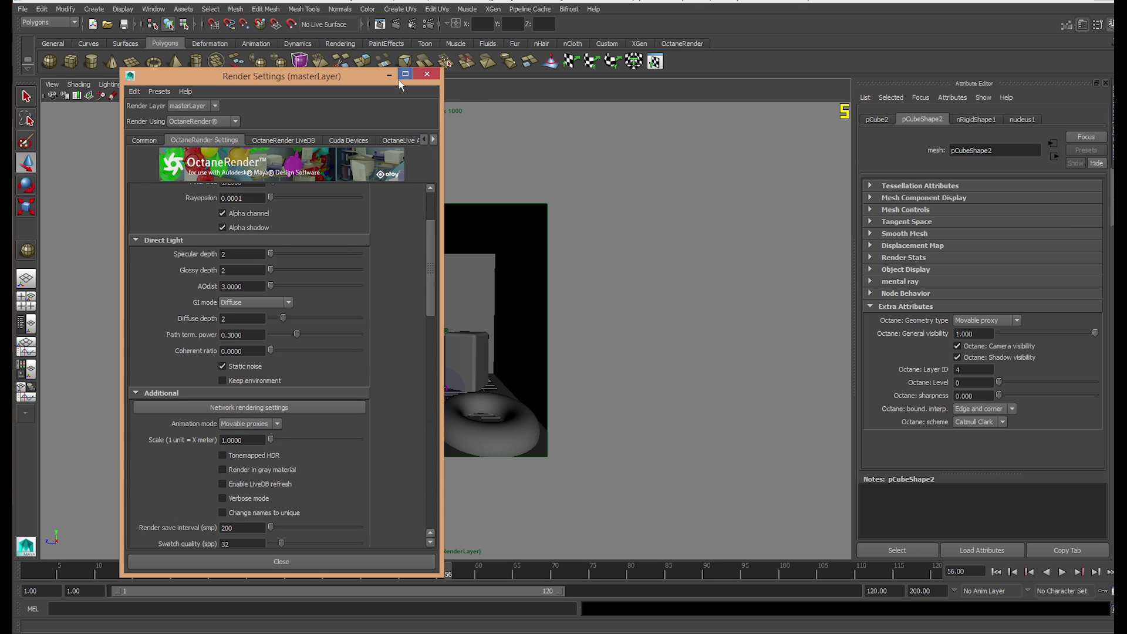
{"action": "left_click", "coordinate": [426, 76]}
Step: Check the Octane Layer ID of the room's back wall, side walls, ceiling and floor
{"action": "left_click", "coordinate": [446, 287]}
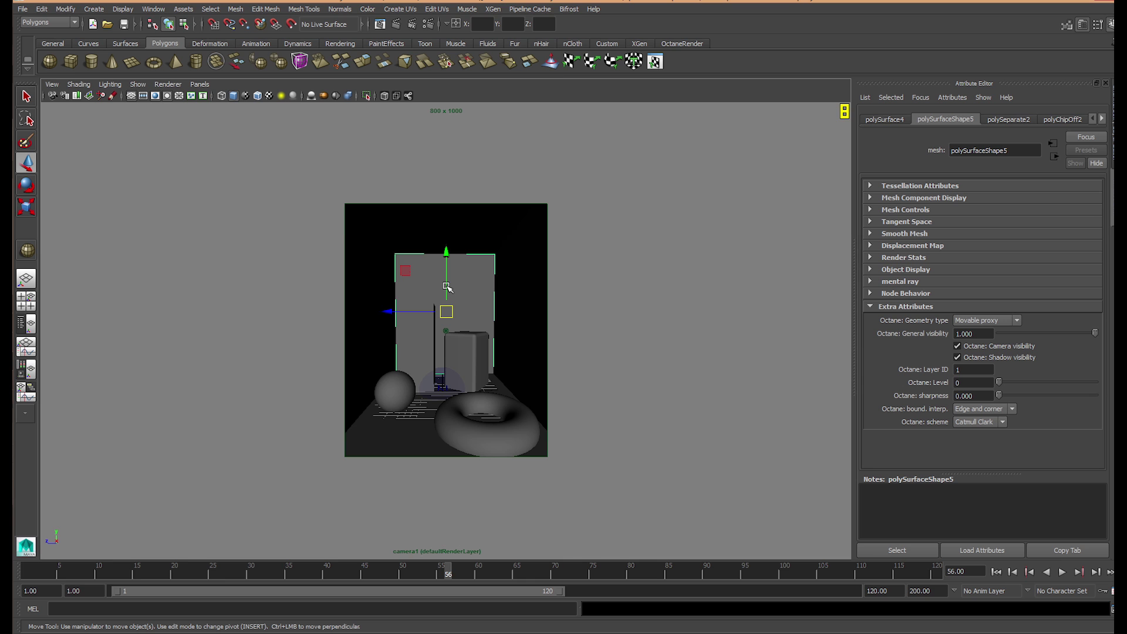
{"action": "left_click", "coordinate": [524, 295]}
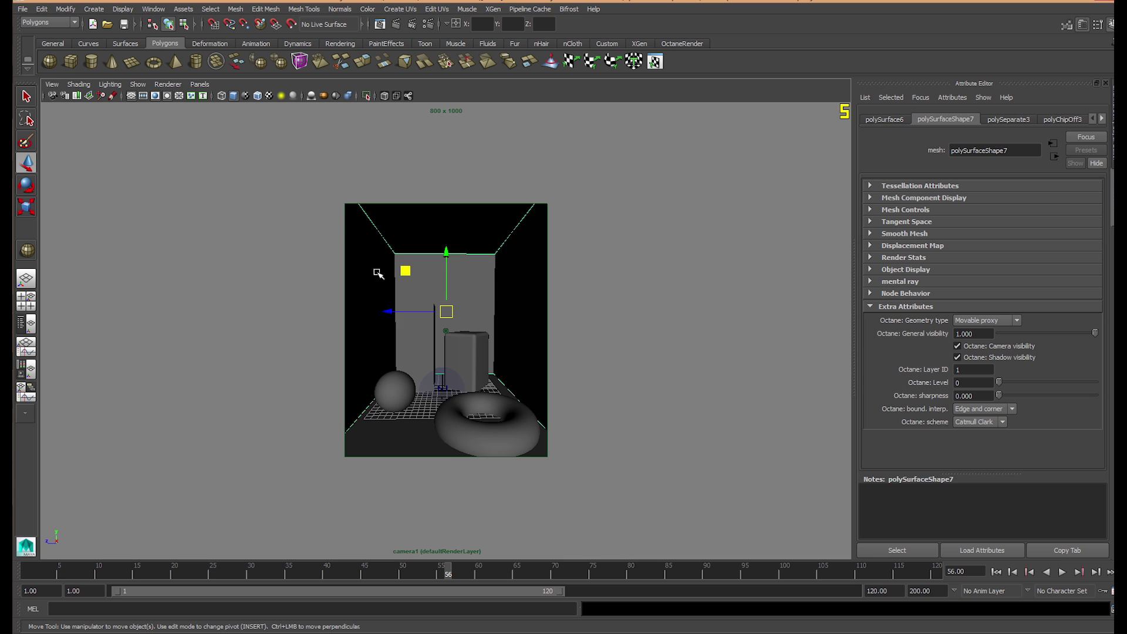
{"action": "left_click", "coordinate": [377, 274]}
{"action": "left_click", "coordinate": [405, 453]}
Step: Check the Octane Layer ID on the shape nodes of the sphere, torus, tall cube and bevelled box
{"action": "left_click", "coordinate": [394, 392]}
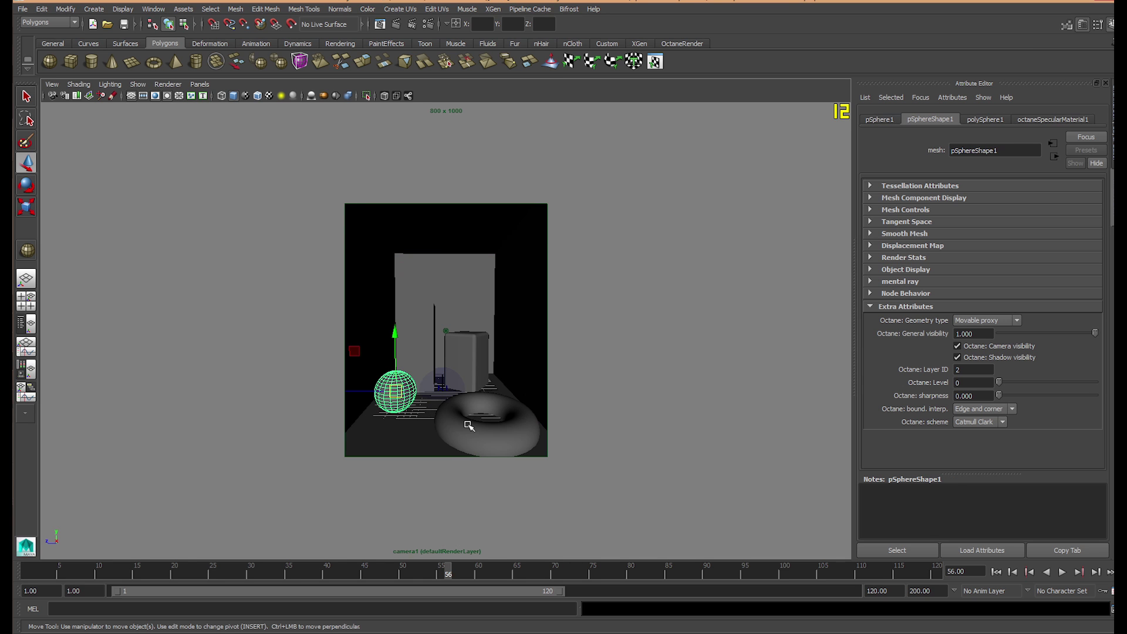
{"action": "left_click", "coordinate": [478, 439]}
{"action": "left_click", "coordinate": [385, 396]}
{"action": "left_click", "coordinate": [408, 340]}
{"action": "left_click", "coordinate": [472, 361]}
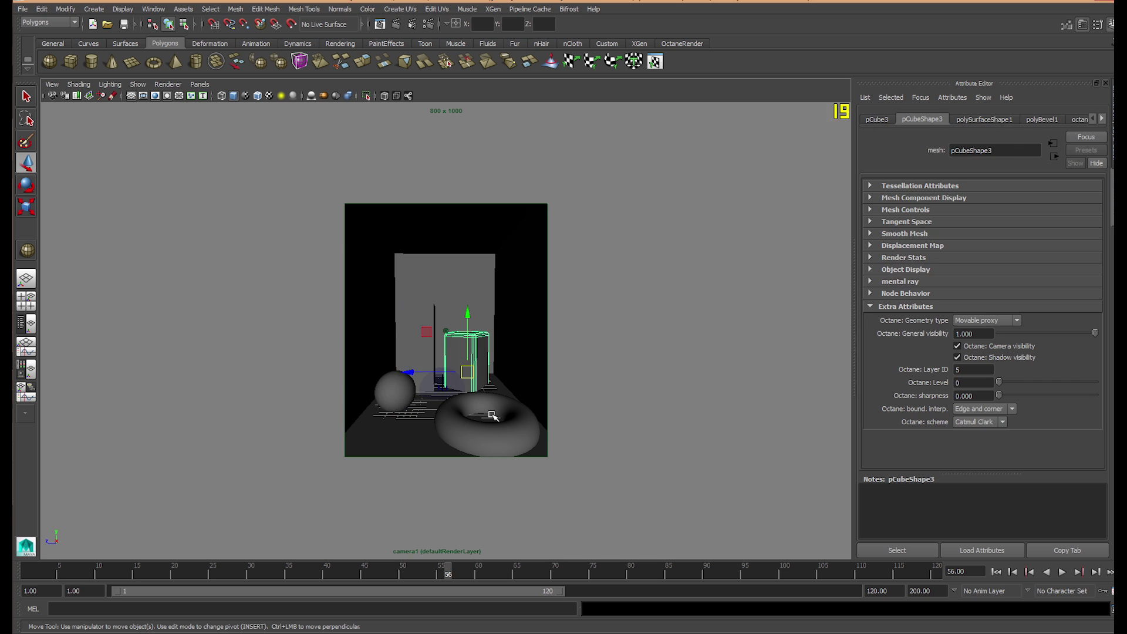
{"action": "left_click", "coordinate": [386, 391]}
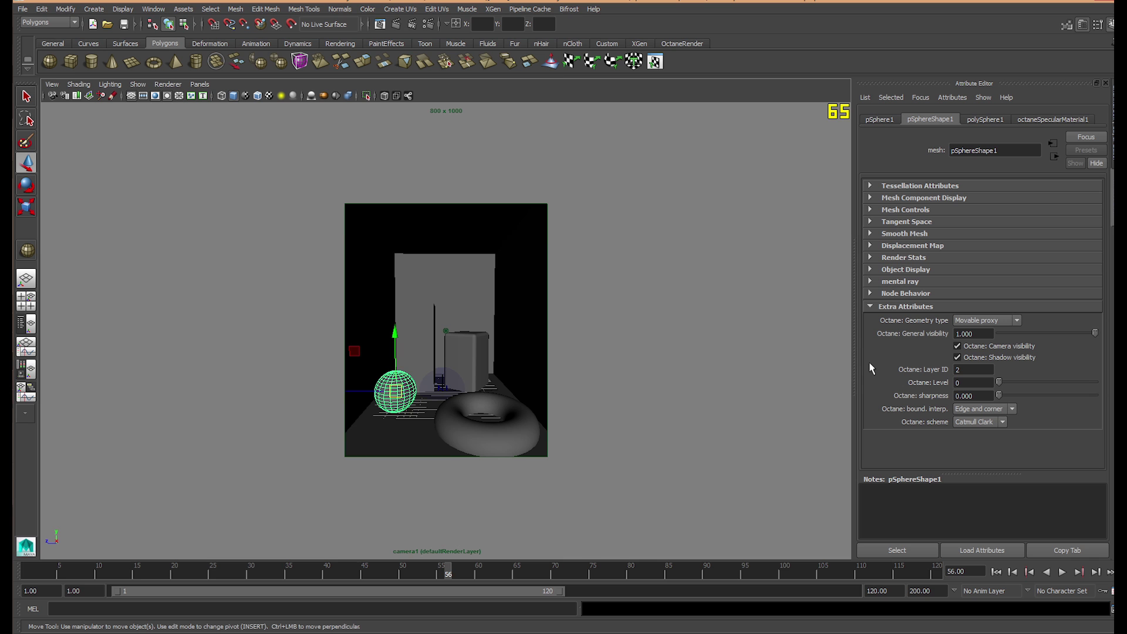
{"action": "left_click_drag", "start_coordinate": [973, 371], "coordinate": [884, 378]}
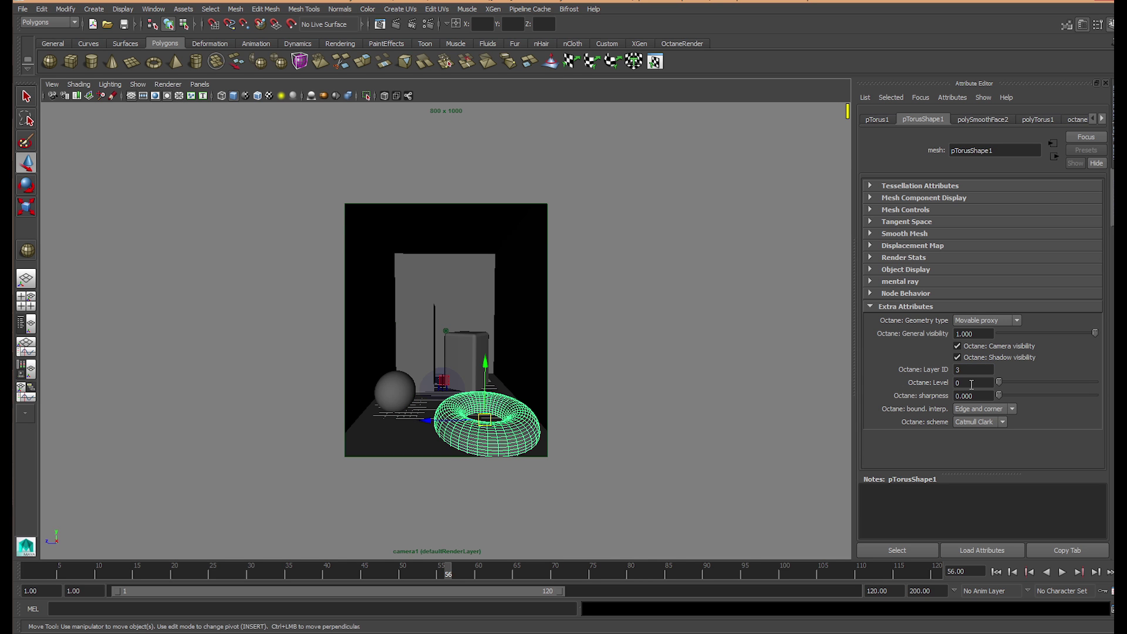
{"action": "left_click", "coordinate": [962, 370]}
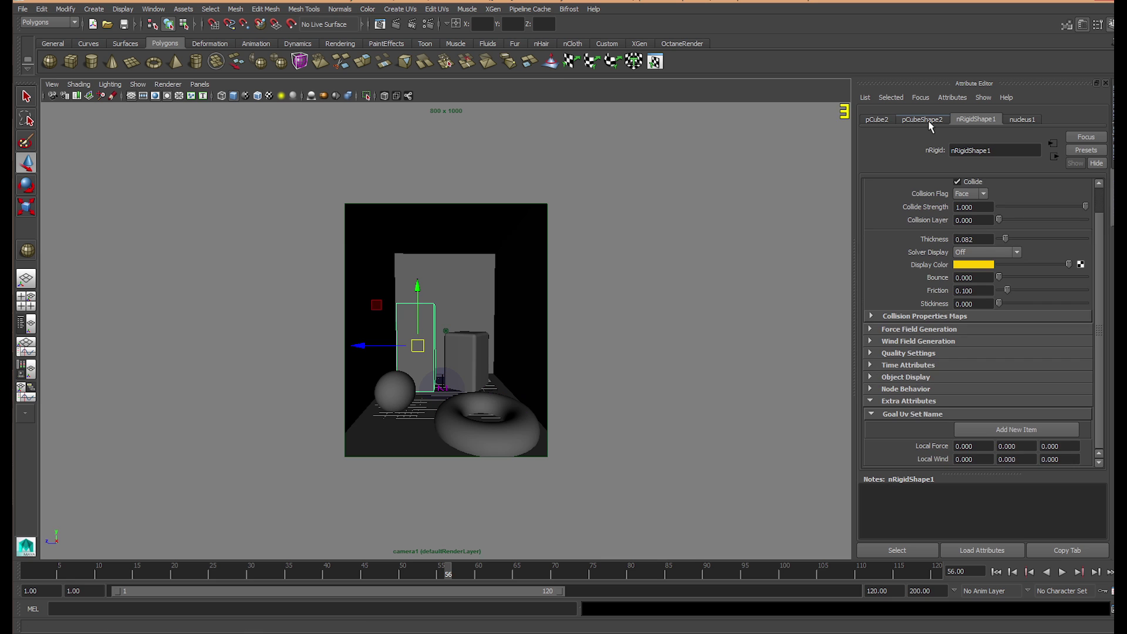
{"action": "left_click", "coordinate": [929, 121]}
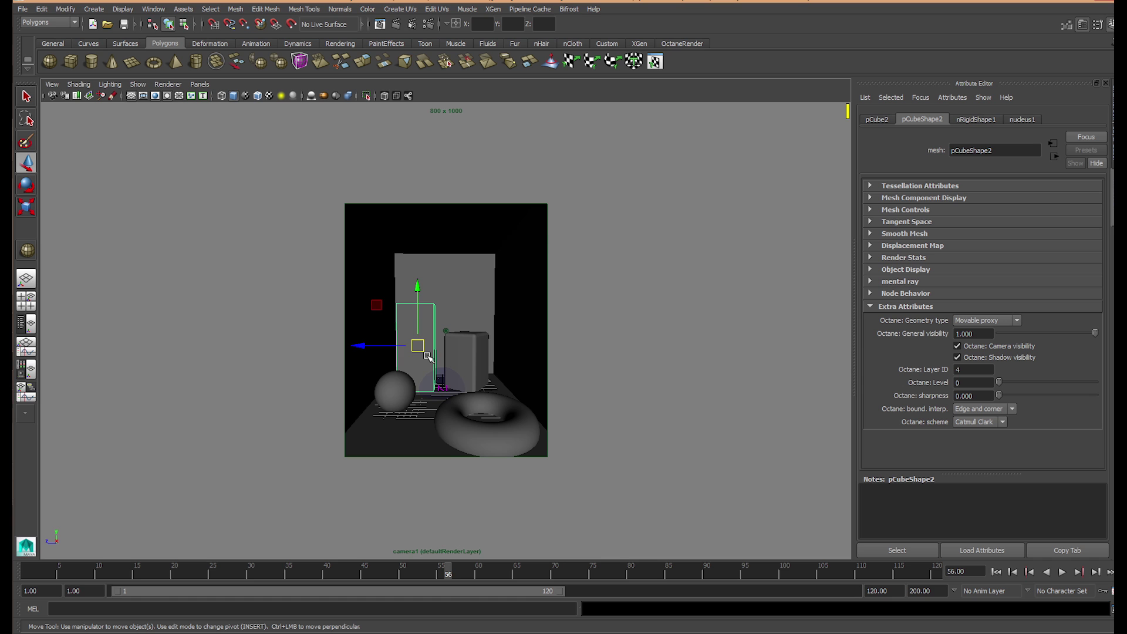
{"action": "left_click", "coordinate": [467, 360]}
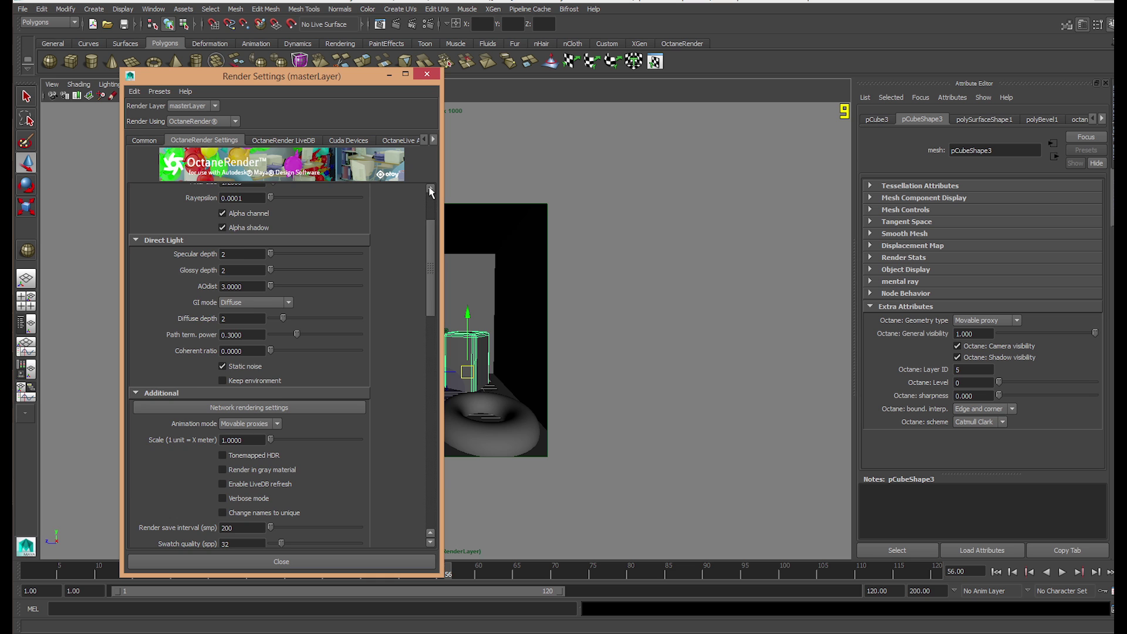
Step: Review the OctaneRender kernel, Direct Light, Additional, Out of core and Motion Blur settings
{"action": "left_click", "coordinate": [429, 188]}
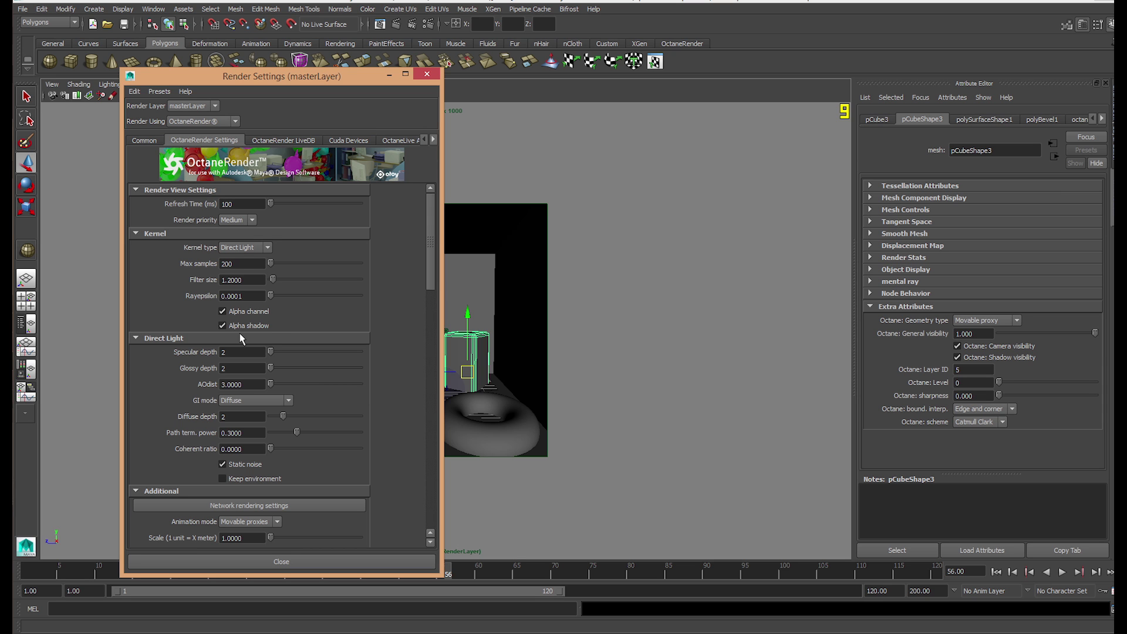
{"action": "scroll", "coordinate": [240, 334], "scroll_direction": "down", "scroll_amount": 2}
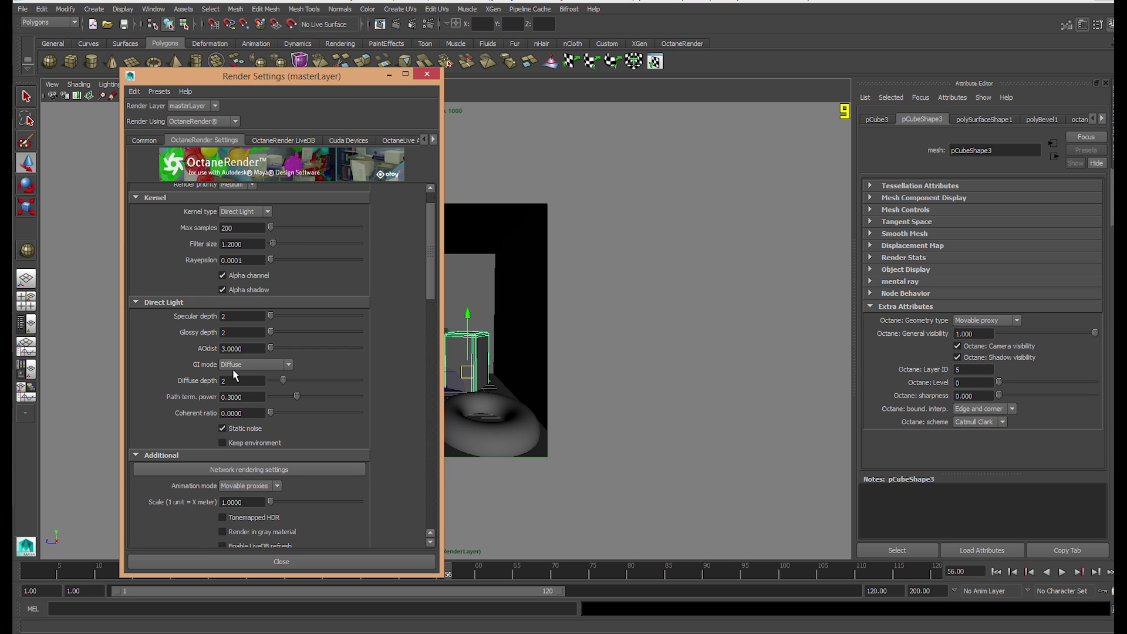
{"action": "scroll", "coordinate": [169, 360], "scroll_direction": "down", "scroll_amount": 6}
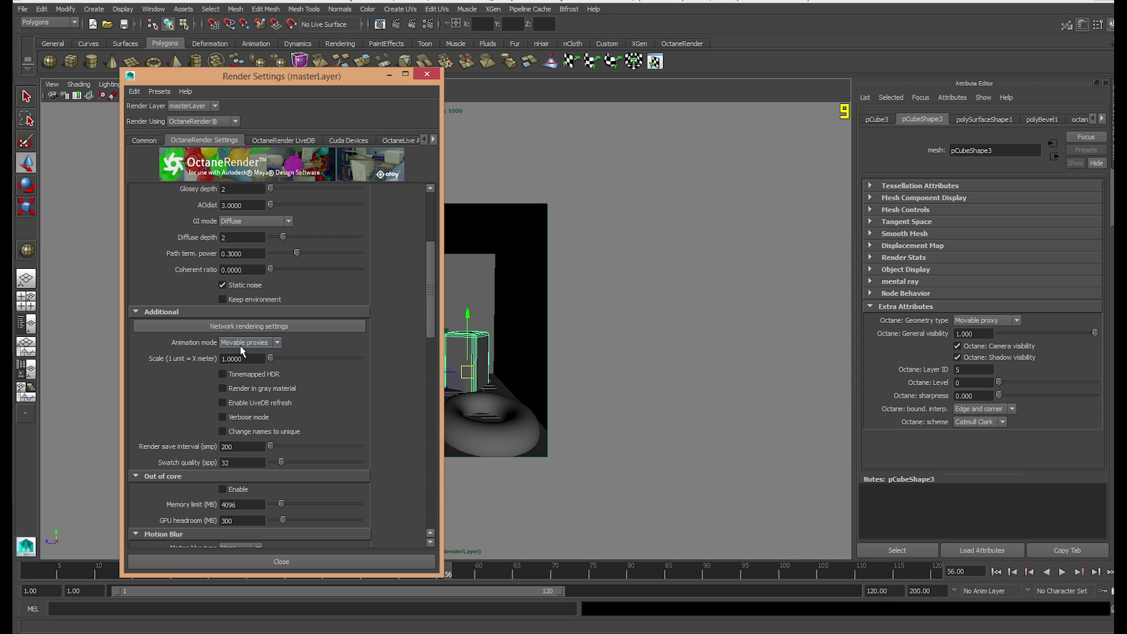
{"action": "scroll", "coordinate": [166, 332], "scroll_direction": "down", "scroll_amount": 10}
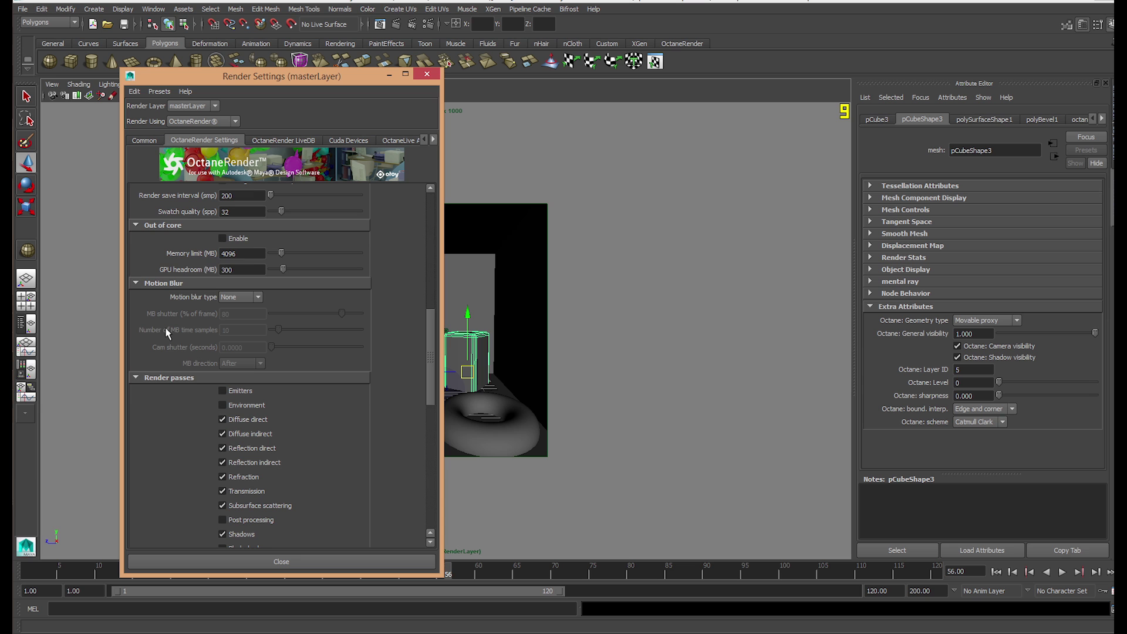
{"action": "scroll", "coordinate": [165, 332], "scroll_direction": "down", "scroll_amount": 15}
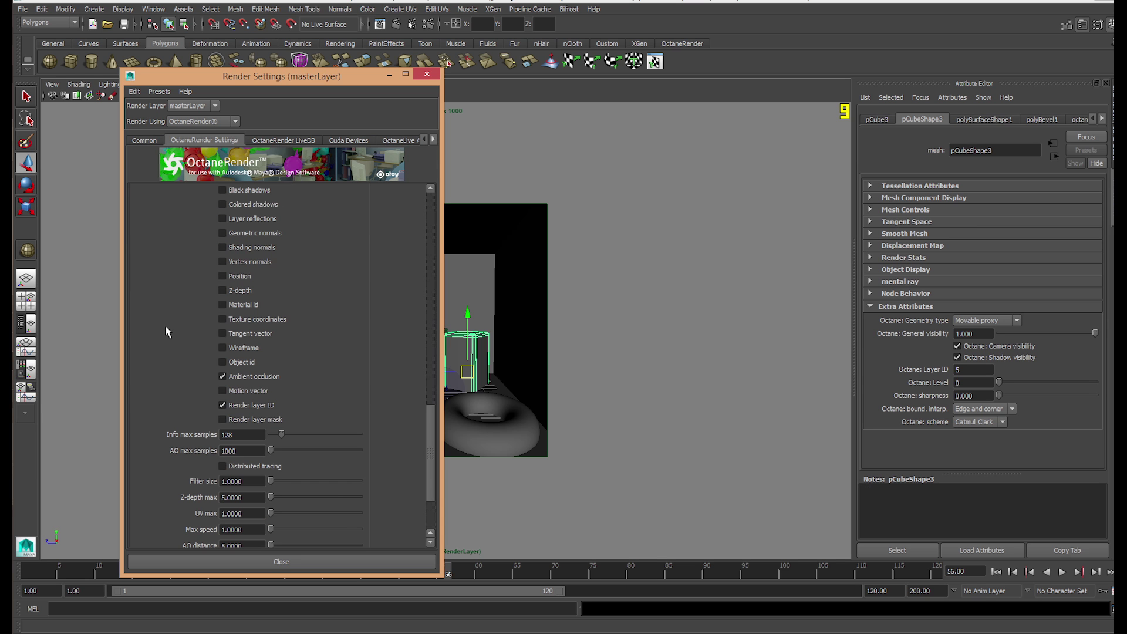
Step: Collapse the Additional, Out of core and Motion Blur sections and examine which render passes and render layer options are enabled
{"action": "scroll", "coordinate": [166, 332], "scroll_direction": "up", "scroll_amount": 15}
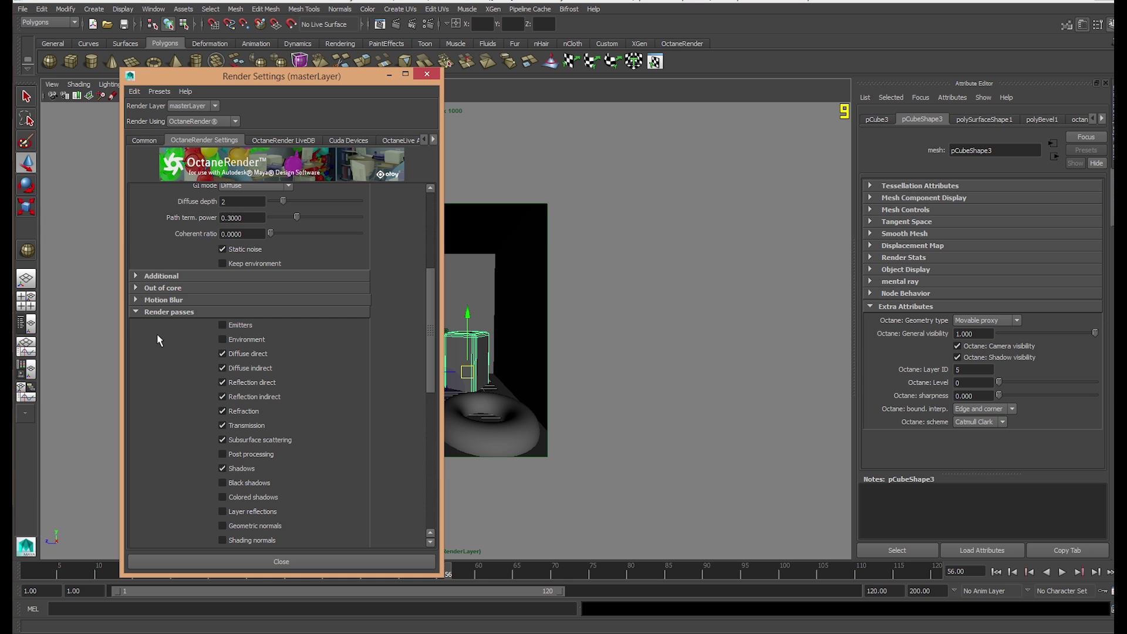
{"action": "scroll", "coordinate": [157, 333], "scroll_direction": "down", "scroll_amount": 3}
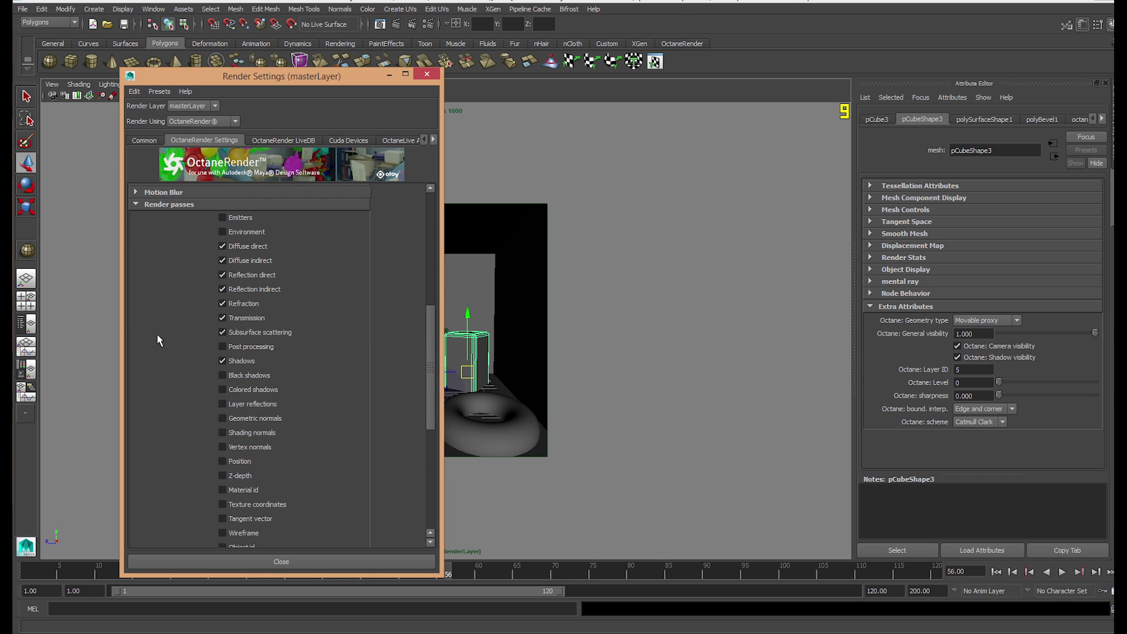
{"action": "scroll", "coordinate": [157, 334], "scroll_direction": "down", "scroll_amount": 8}
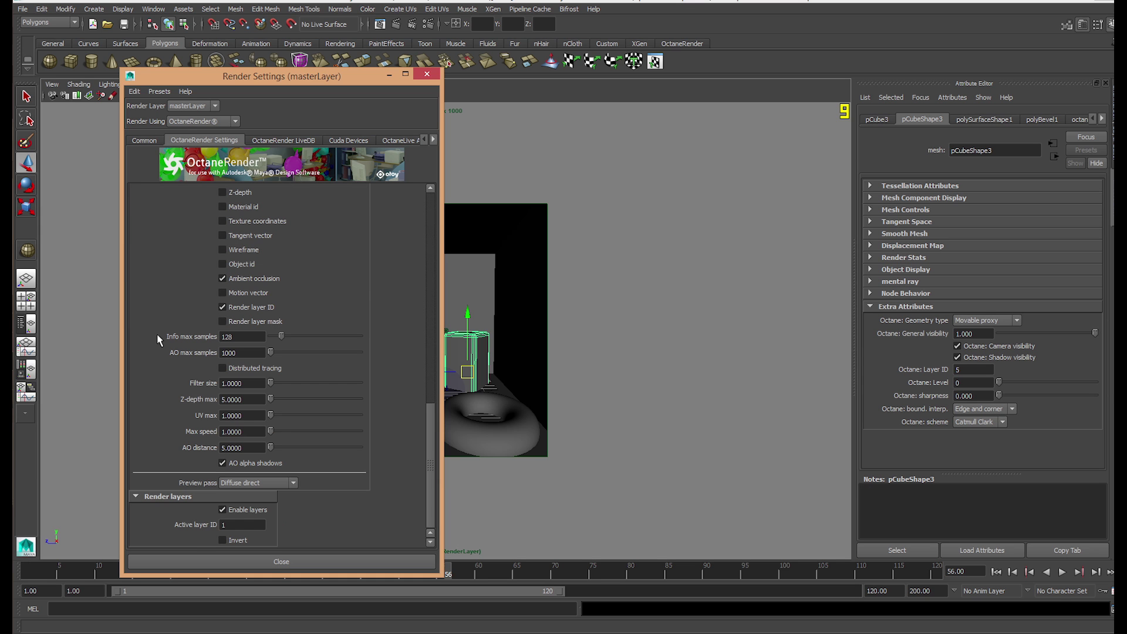
{"action": "scroll", "coordinate": [156, 334], "scroll_direction": "up", "scroll_amount": 10}
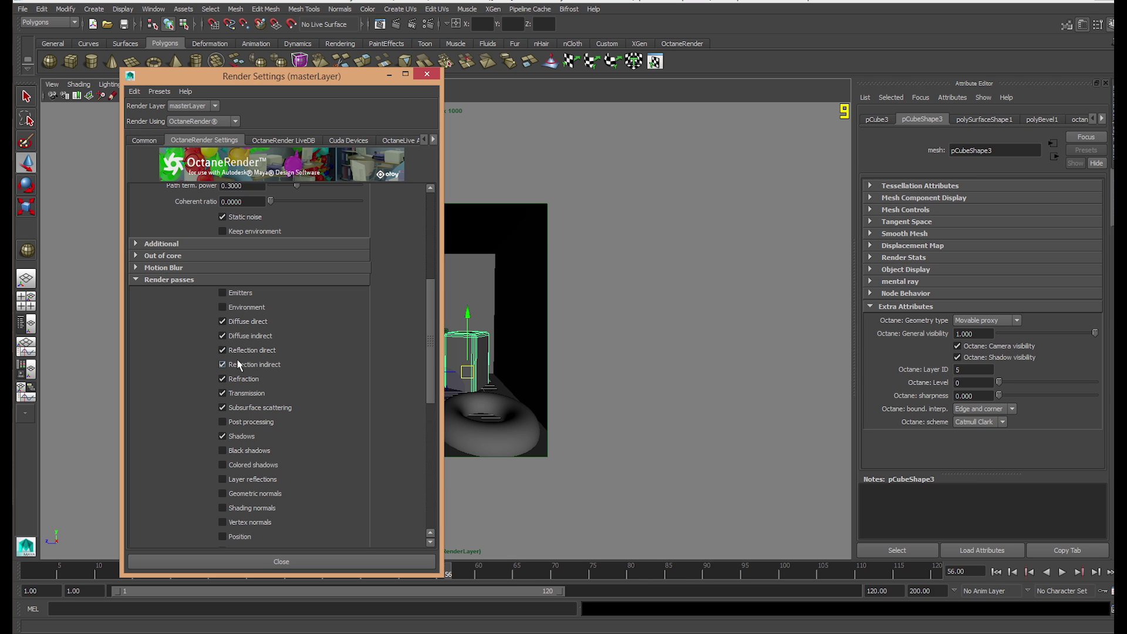
{"action": "scroll", "coordinate": [170, 348], "scroll_direction": "down", "scroll_amount": 2}
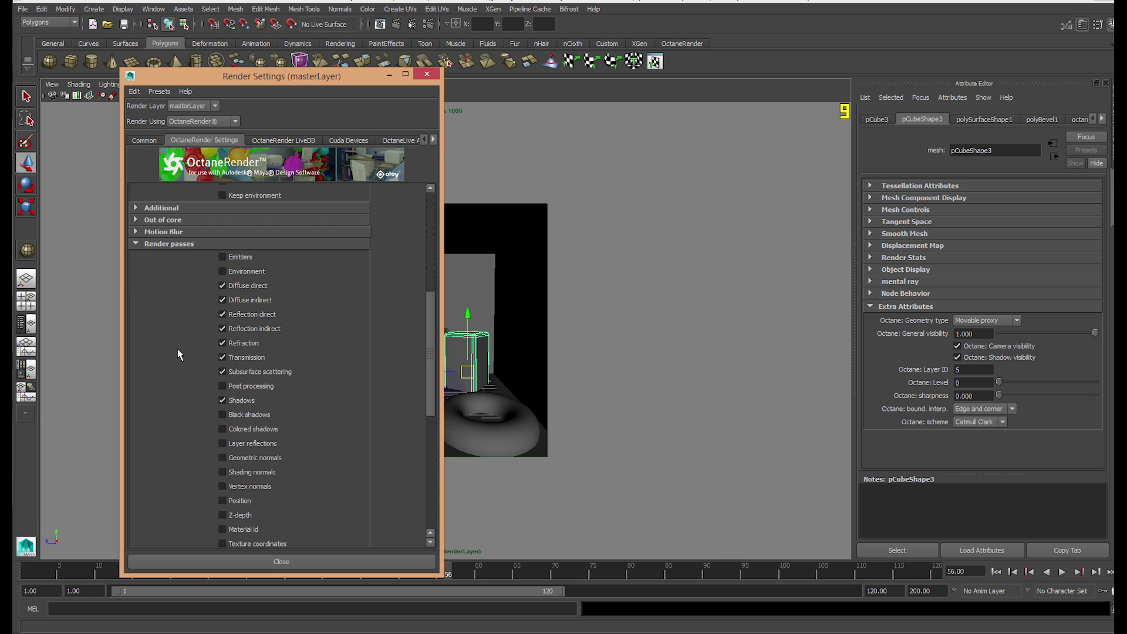
{"action": "scroll", "coordinate": [177, 350], "scroll_direction": "down", "scroll_amount": 4}
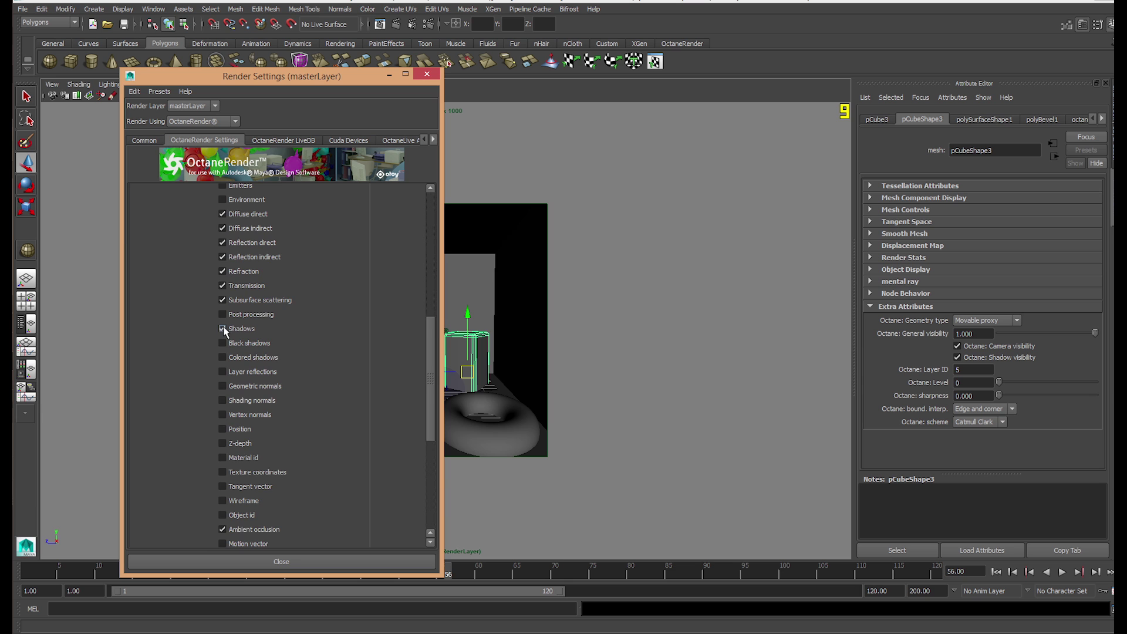
{"action": "scroll", "coordinate": [234, 462], "scroll_direction": "down", "scroll_amount": 4}
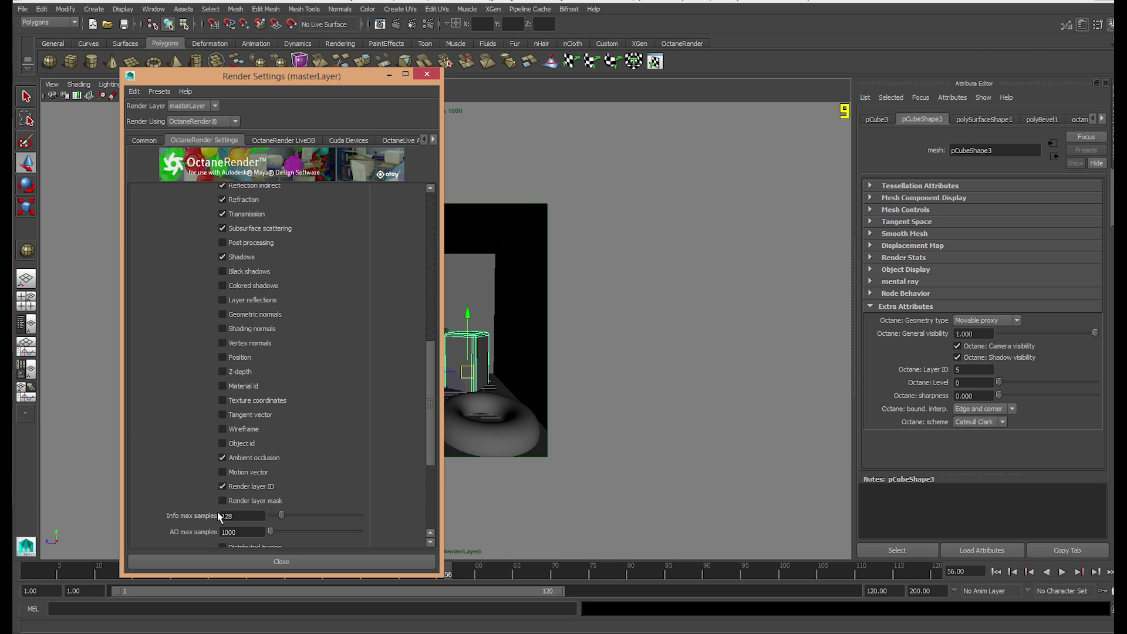
{"action": "scroll", "coordinate": [178, 489], "scroll_direction": "down", "scroll_amount": 10}
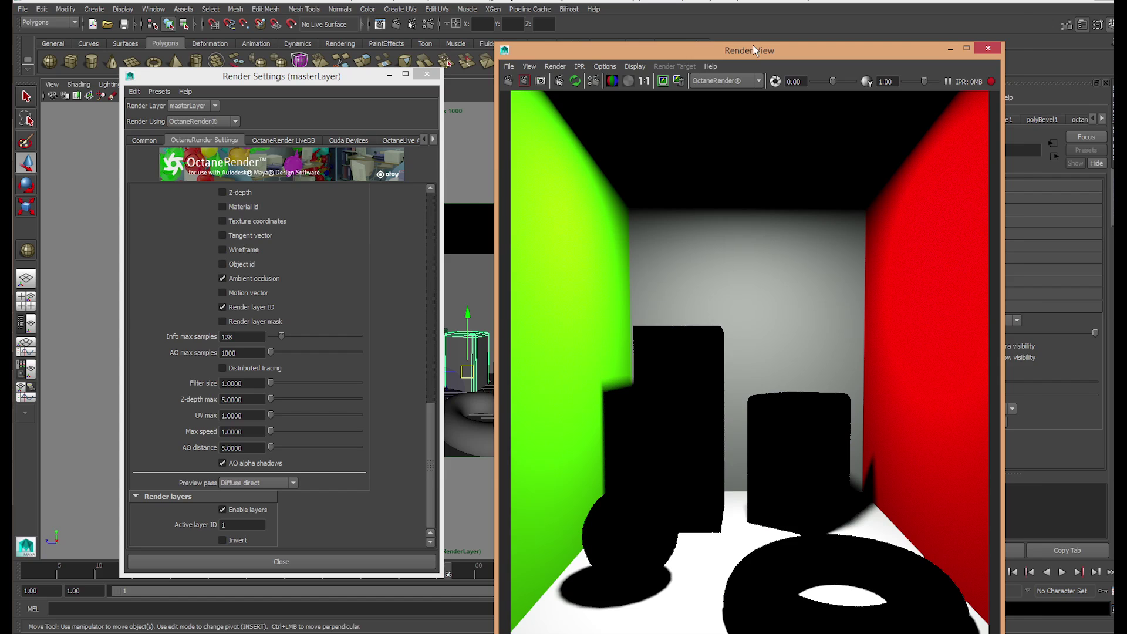
Step: Place the Render View beside the render settings, and set the active layer ID to 1 and the preview pass to Beauty
{"action": "left_click_drag", "start_coordinate": [759, 45], "coordinate": [798, 25]}
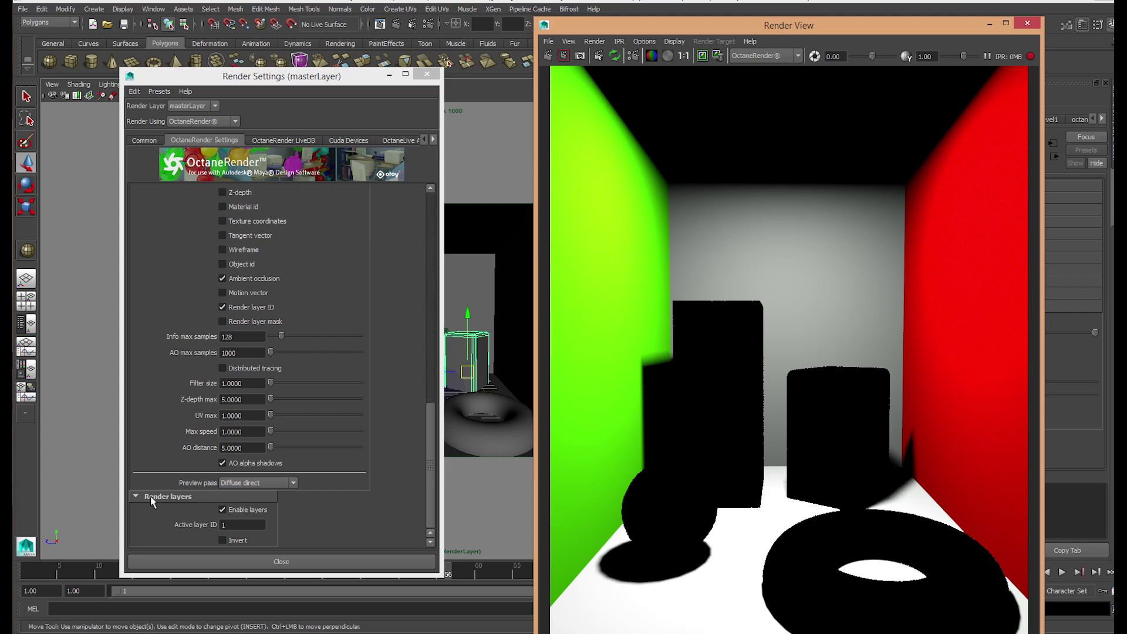
{"action": "left_click", "coordinate": [232, 524]}
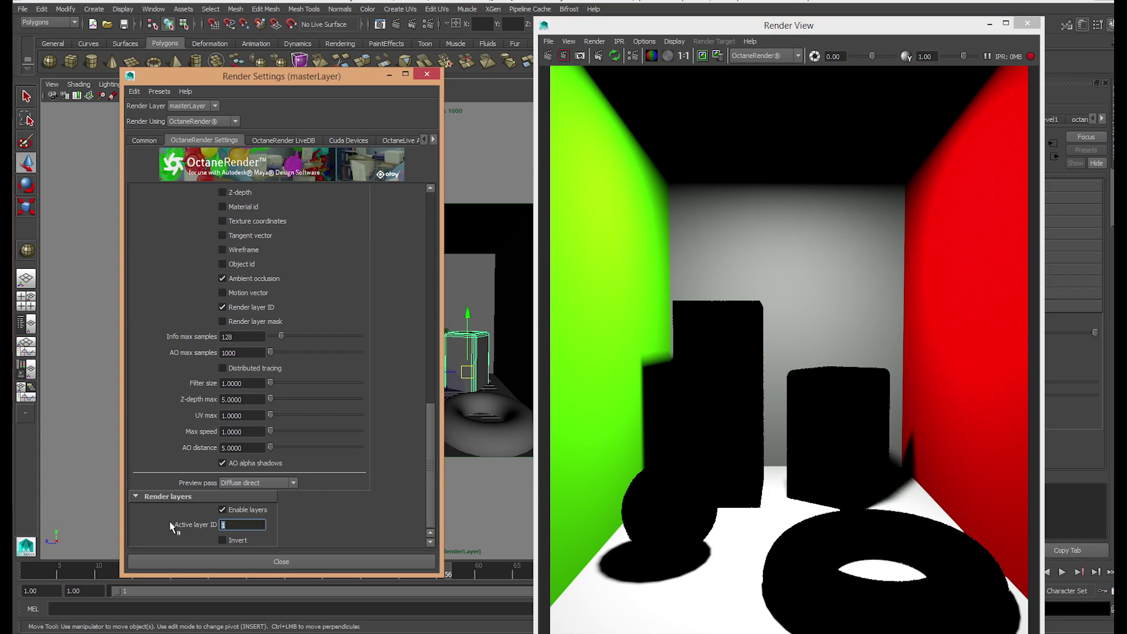
{"action": "type", "text": "1"}
{"action": "left_click", "coordinate": [267, 484]}
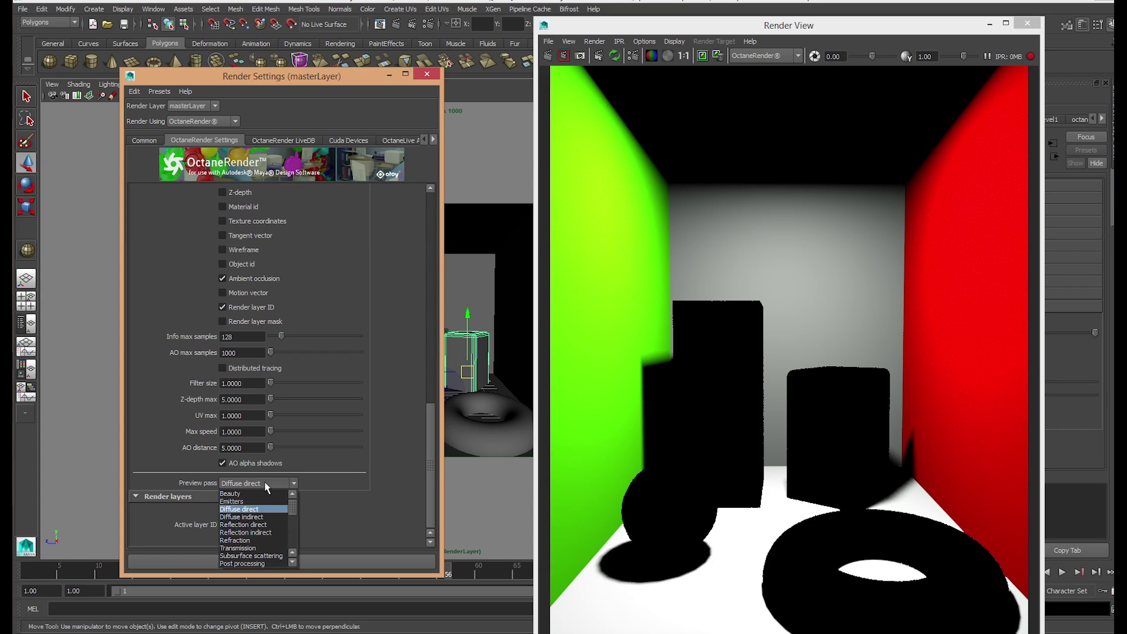
{"action": "left_click", "coordinate": [231, 493]}
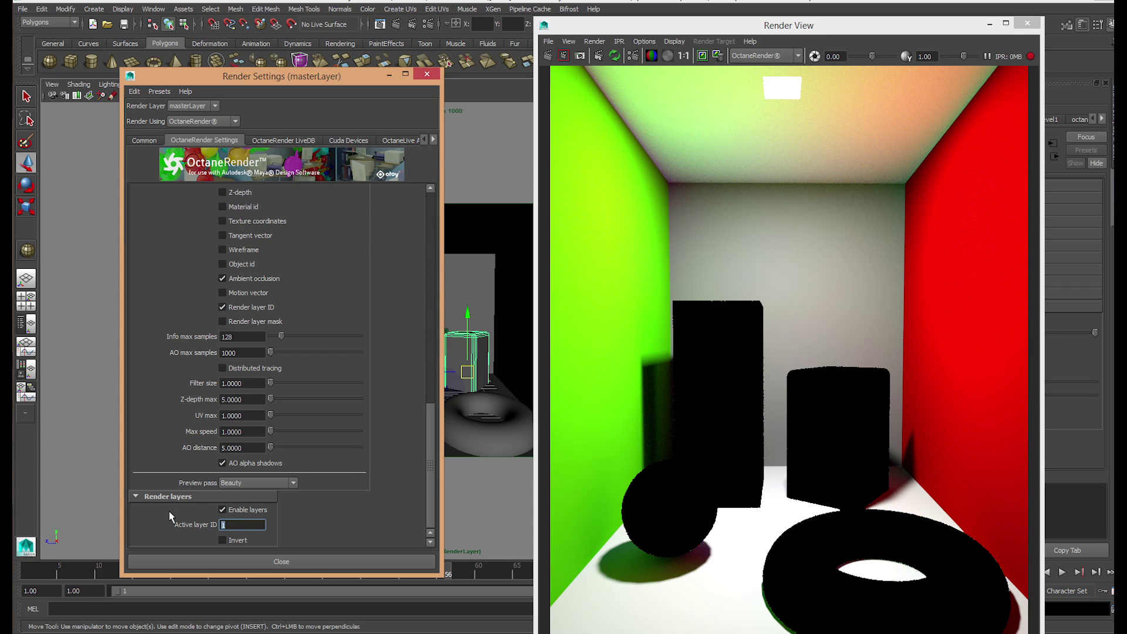
Step: Preview the objects' render layers one by one by changing the active layer ID through 2 to 5, and return it to 1
{"action": "type", "text": "2"}
{"action": "key", "text": "Return"}
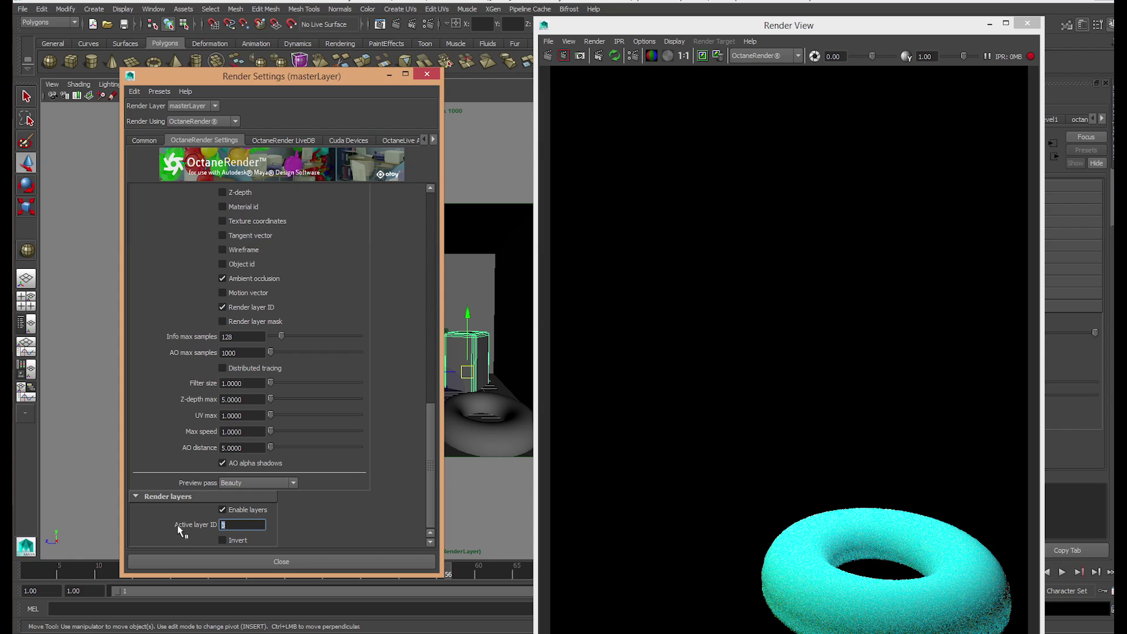
{"action": "type", "text": "4"}
{"action": "key", "text": "Return"}
{"action": "key", "text": "Return"}
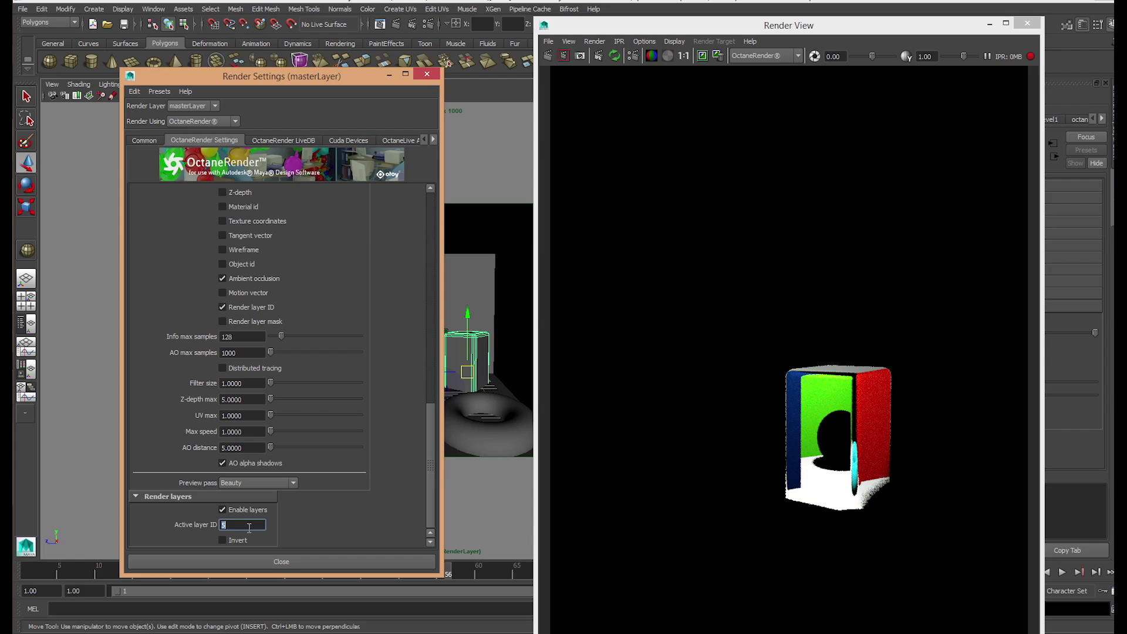
{"action": "type", "text": "1"}
{"action": "key", "text": "Return"}
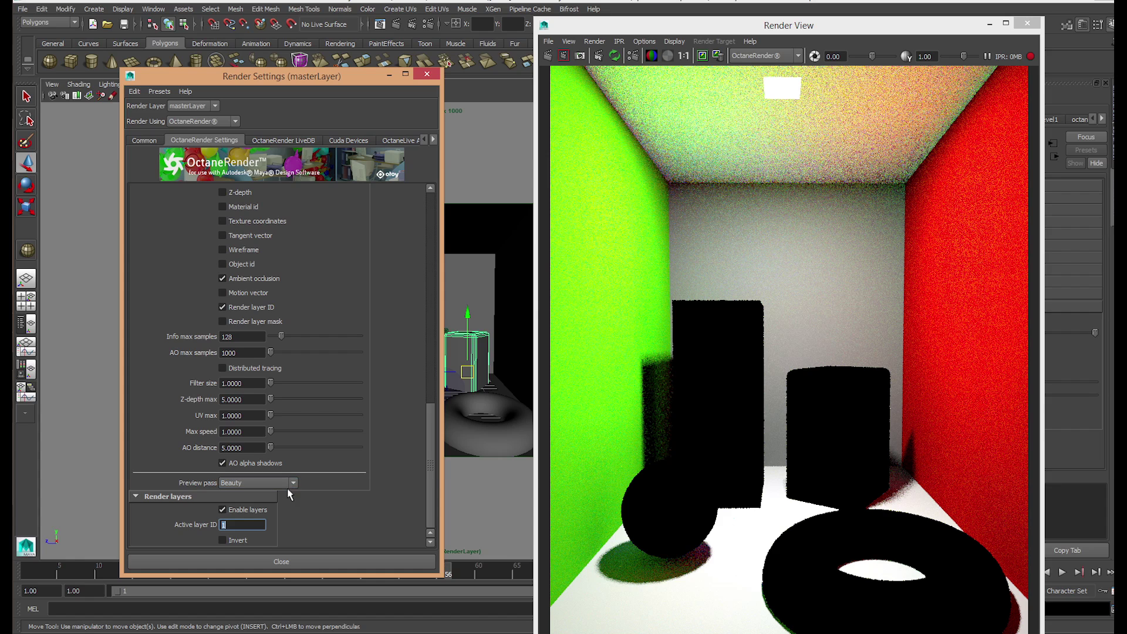
Step: Set the preview pass to Diffuse direct and compare the render with render layers disabled and enabled again
{"action": "left_click", "coordinate": [244, 483]}
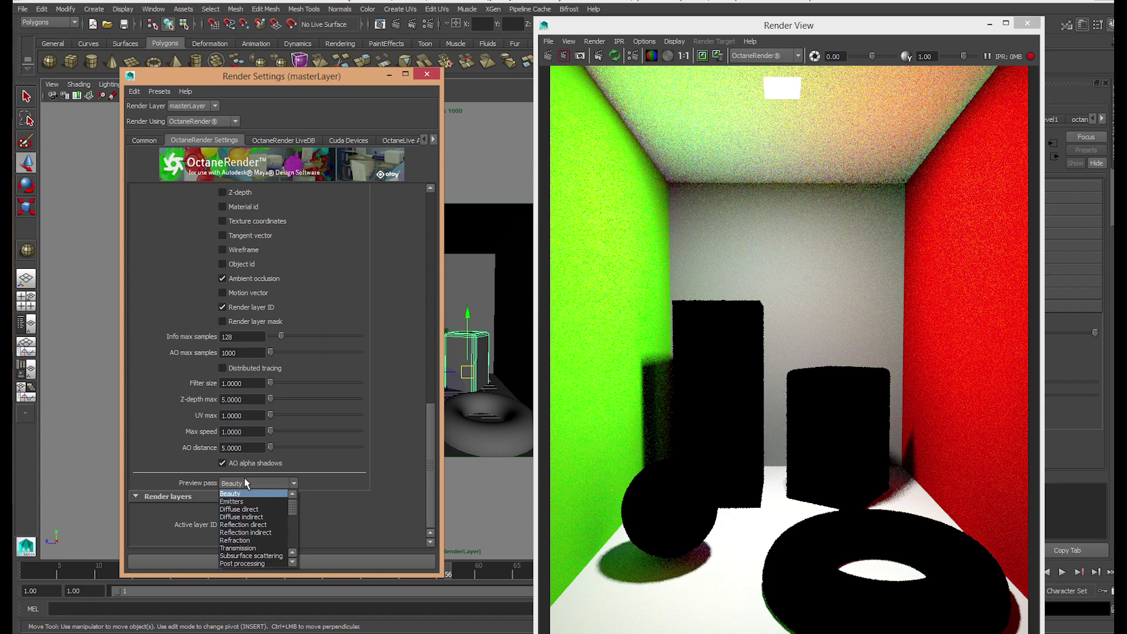
{"action": "left_click", "coordinate": [271, 516]}
{"action": "left_click", "coordinate": [279, 483]}
{"action": "left_click", "coordinate": [251, 510]}
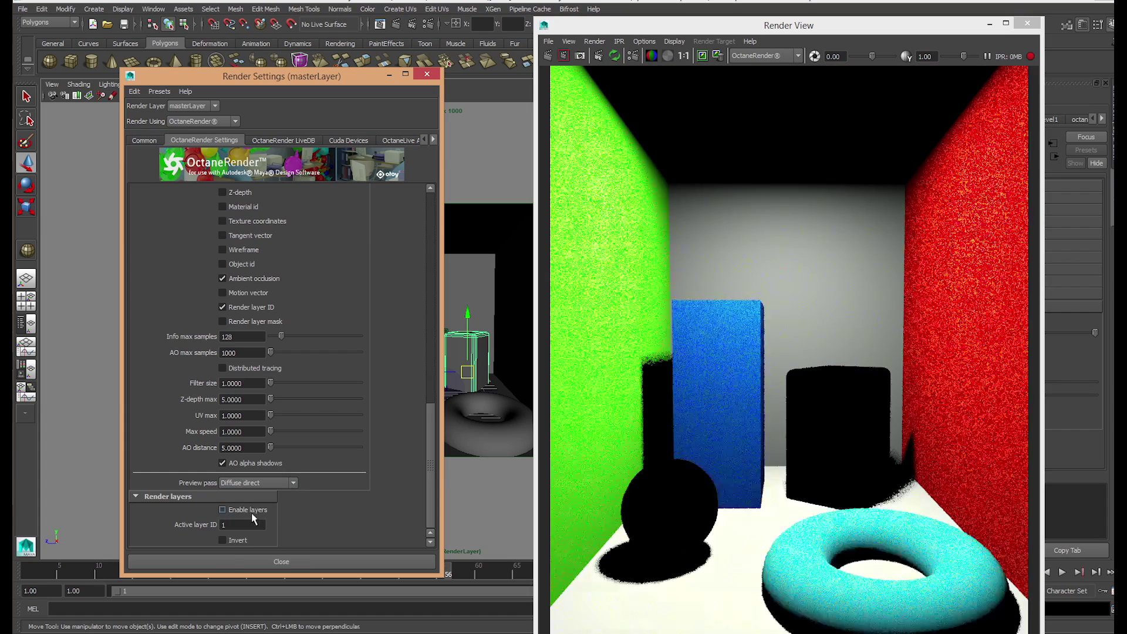
{"action": "left_click", "coordinate": [765, 482]}
{"action": "scroll", "coordinate": [765, 481], "scroll_direction": "up", "scroll_amount": 3}
{"action": "scroll", "coordinate": [765, 481], "scroll_direction": "down", "scroll_amount": 3}
Step: Preview the Diffuse indirect, Reflection direct and Reflection indirect passes for layer 1
{"action": "left_click", "coordinate": [271, 484]}
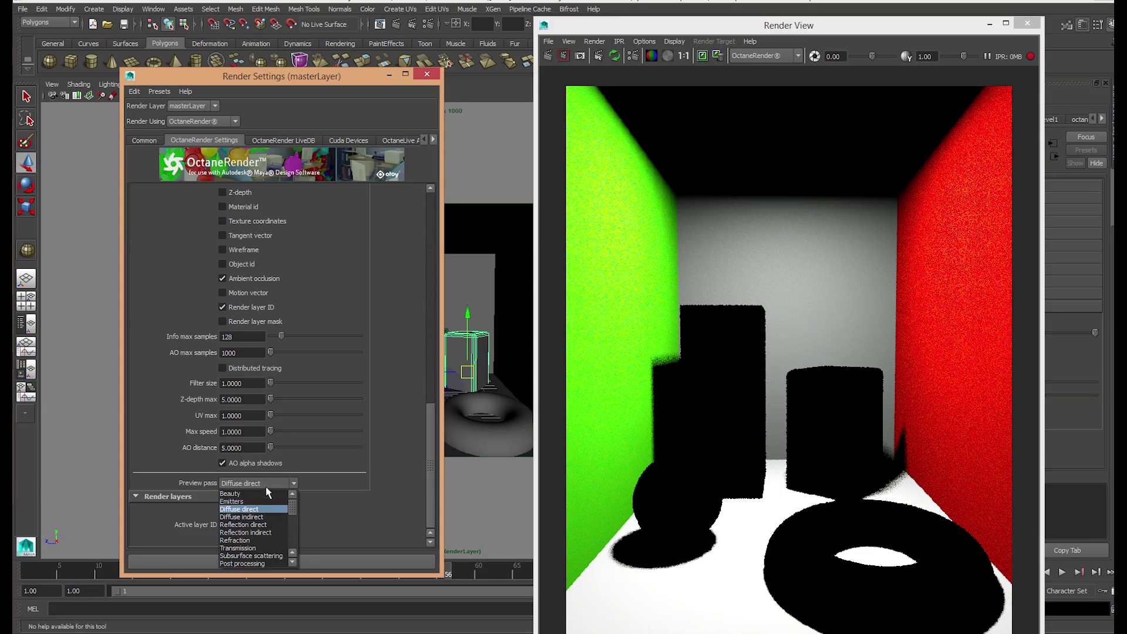
{"action": "left_click", "coordinate": [253, 517]}
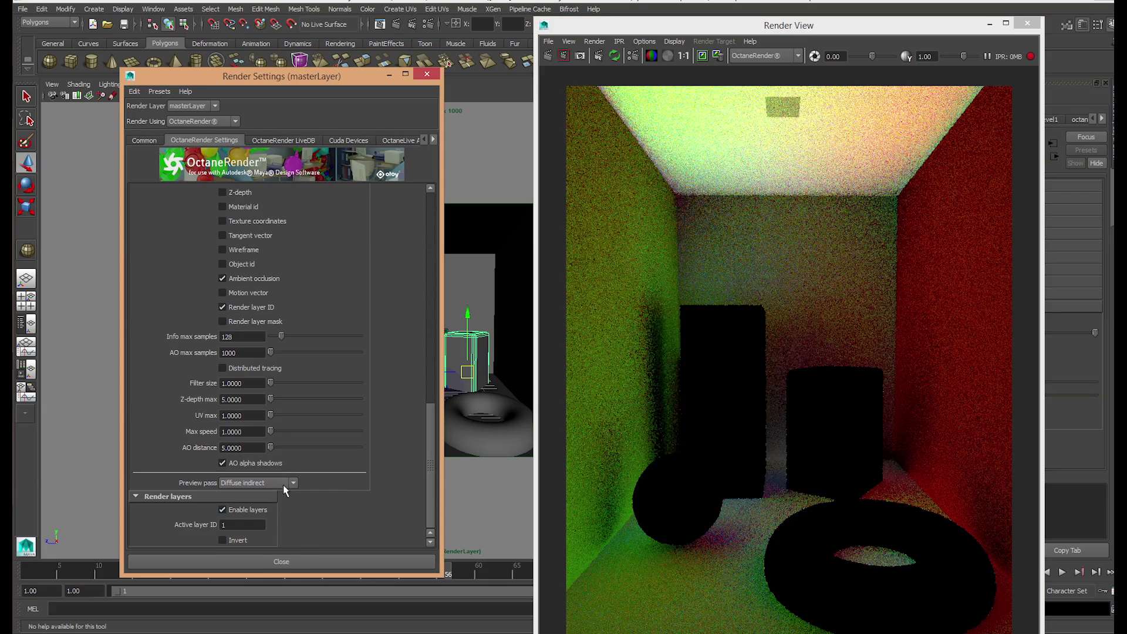
{"action": "left_click", "coordinate": [273, 483]}
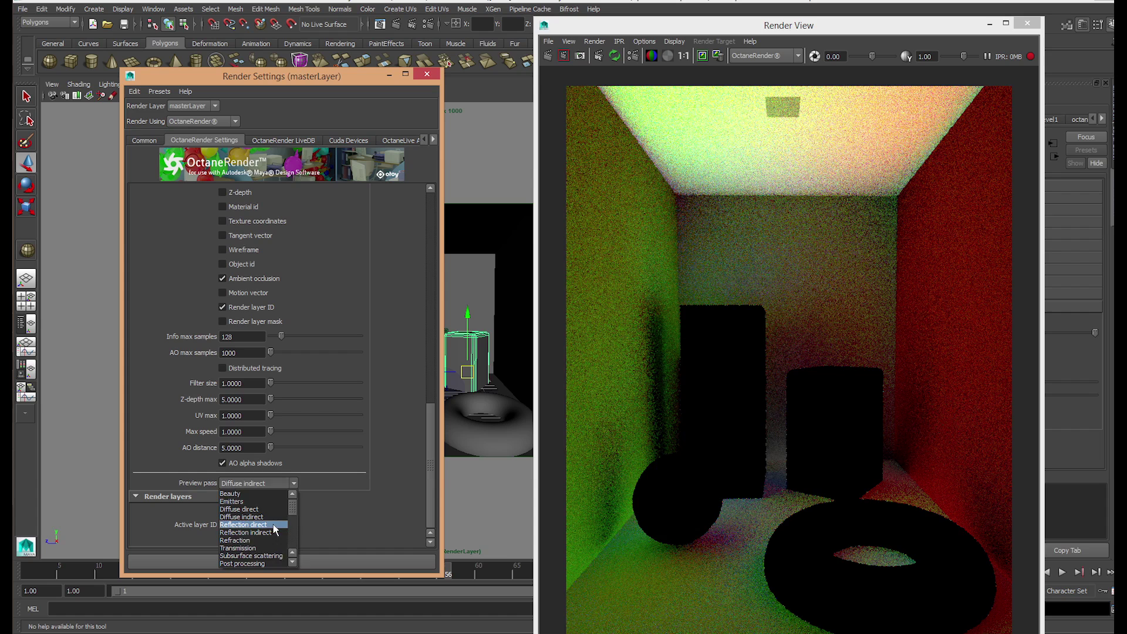
{"action": "left_click", "coordinate": [258, 524]}
{"action": "left_click", "coordinate": [280, 483]}
{"action": "left_click", "coordinate": [273, 532]}
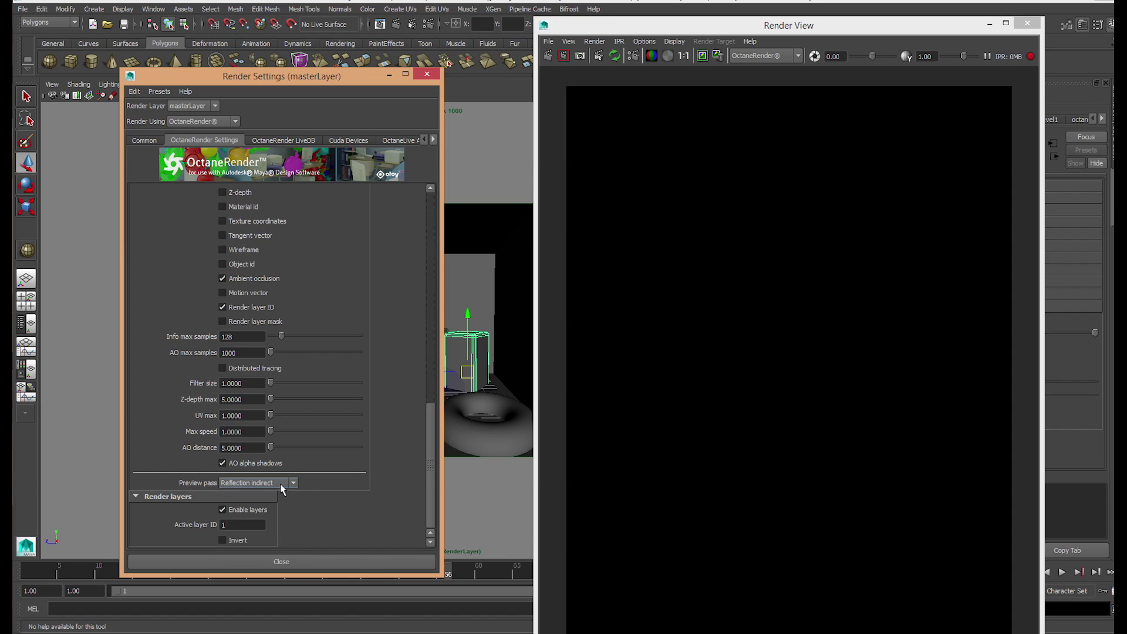
Step: Preview the Refraction and Transmission passes, and return the preview pass to Diffuse direct
{"action": "left_click", "coordinate": [280, 482]}
{"action": "left_click", "coordinate": [264, 539]}
{"action": "left_click", "coordinate": [279, 484]}
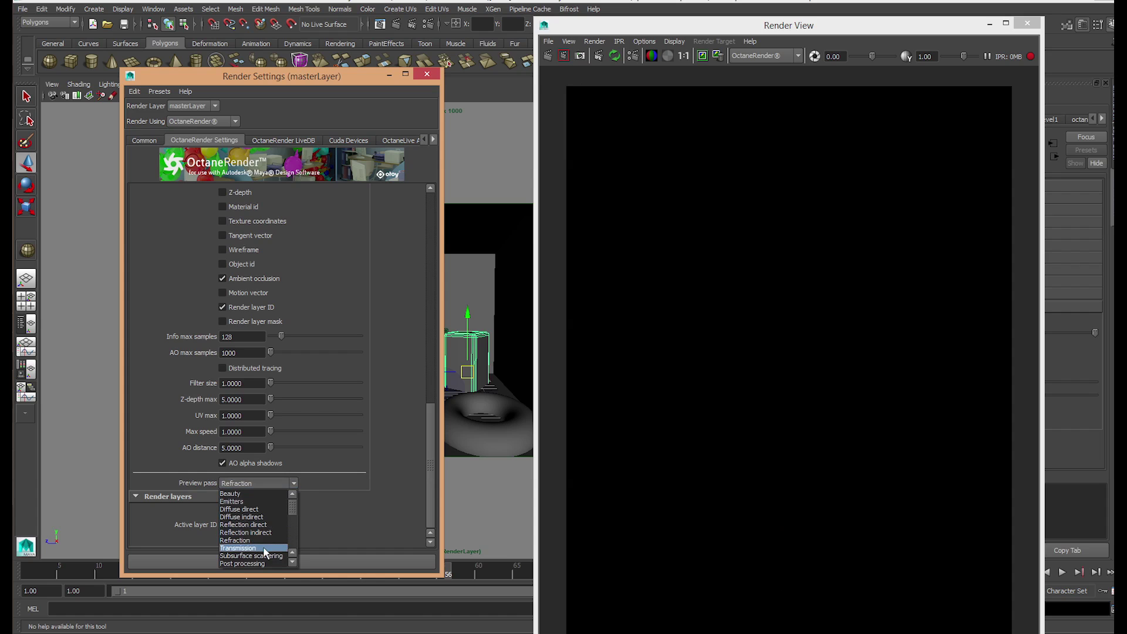
{"action": "left_click", "coordinate": [267, 547]}
{"action": "left_click", "coordinate": [264, 483]}
{"action": "left_click", "coordinate": [263, 509]}
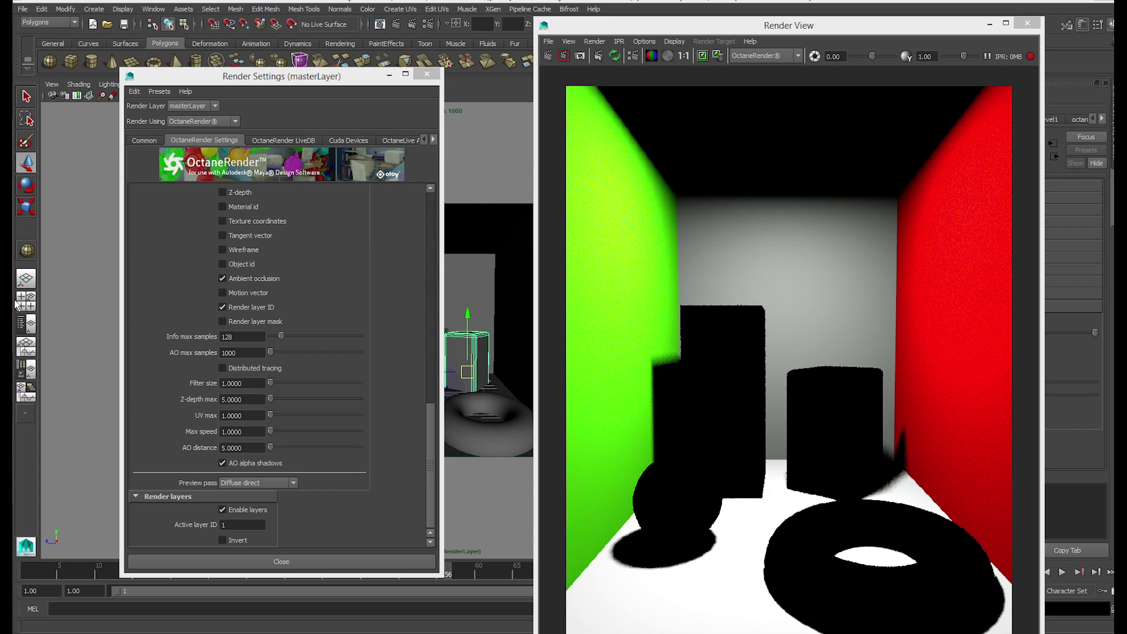
Step: Bring up the Notepad notes, review which render layers each pass needs, and move the notes off the screen
{"action": "left_click_drag", "start_coordinate": [13, 332], "coordinate": [437, 1]}
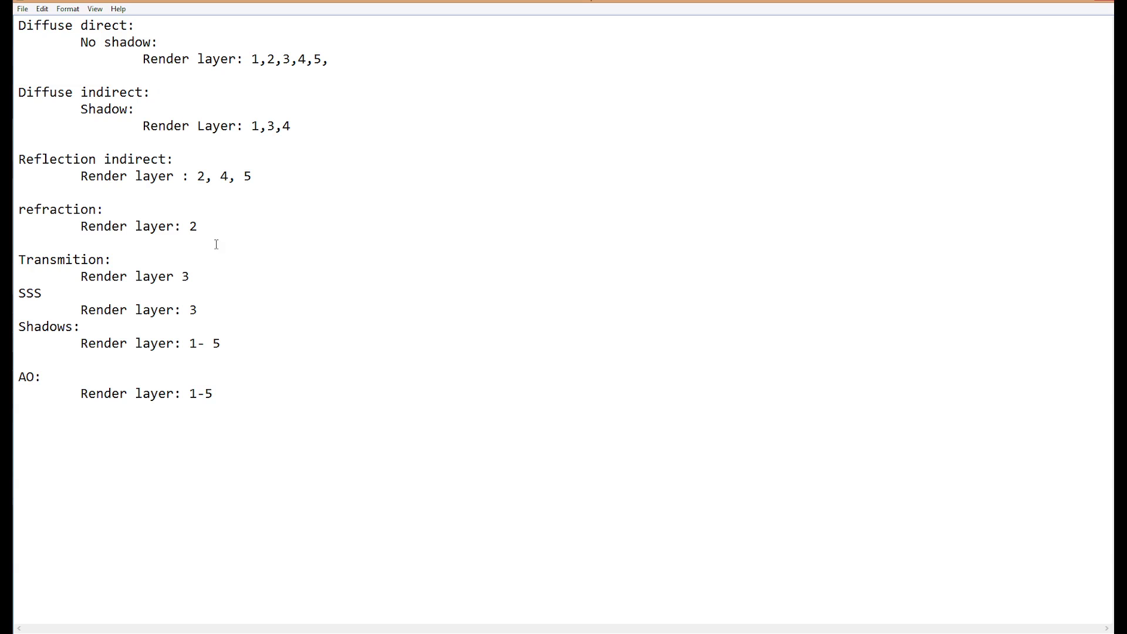
{"action": "left_click", "coordinate": [276, 88]}
{"action": "left_click_drag", "start_coordinate": [305, 2], "coordinate": [266, 633]}
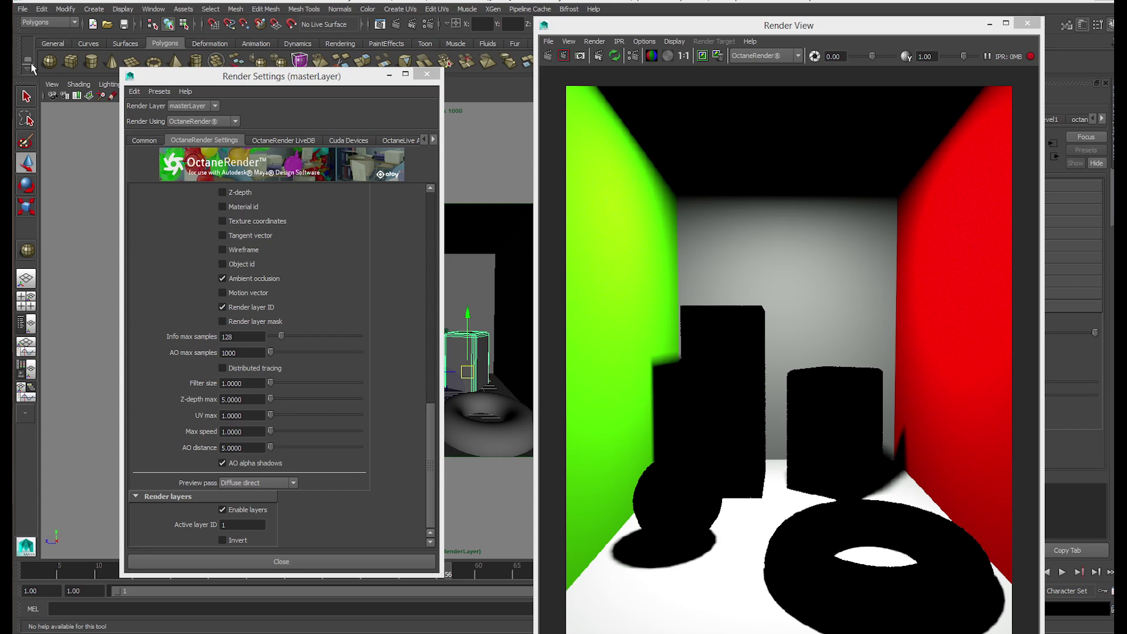
{"action": "left_click_drag", "start_coordinate": [12, 94], "coordinate": [615, 113]}
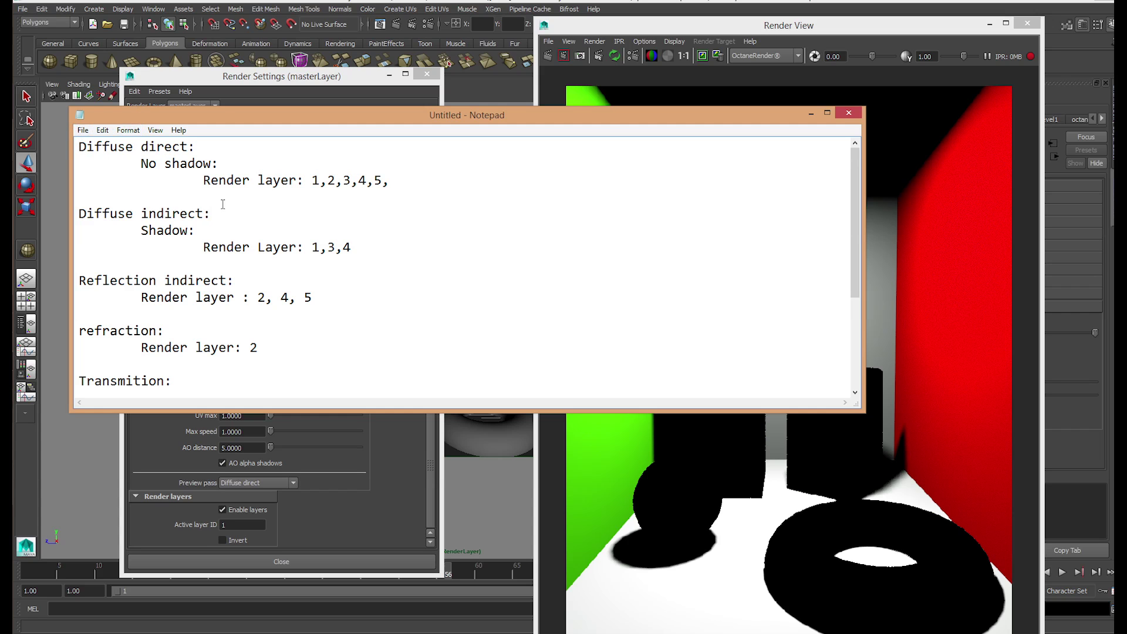
{"action": "left_click_drag", "start_coordinate": [313, 118], "coordinate": [12, 231]}
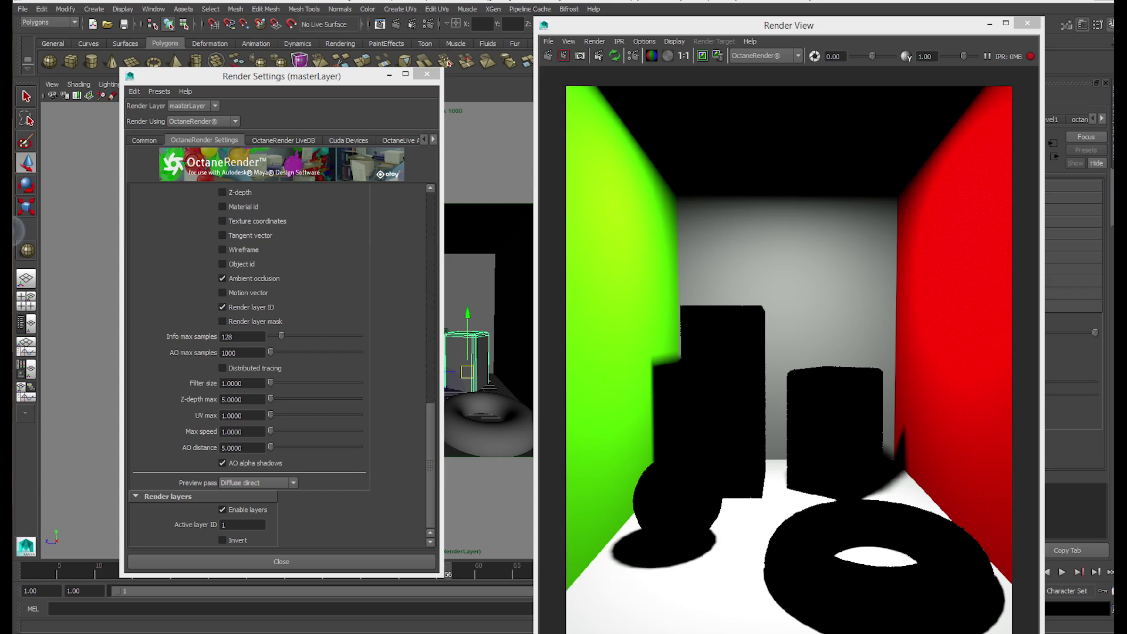
Step: Clear the Render View and render settings off the viewport, and examine the object shadows in the Diffuse direct render
{"action": "left_click_drag", "start_coordinate": [736, 32], "coordinate": [1114, 246]}
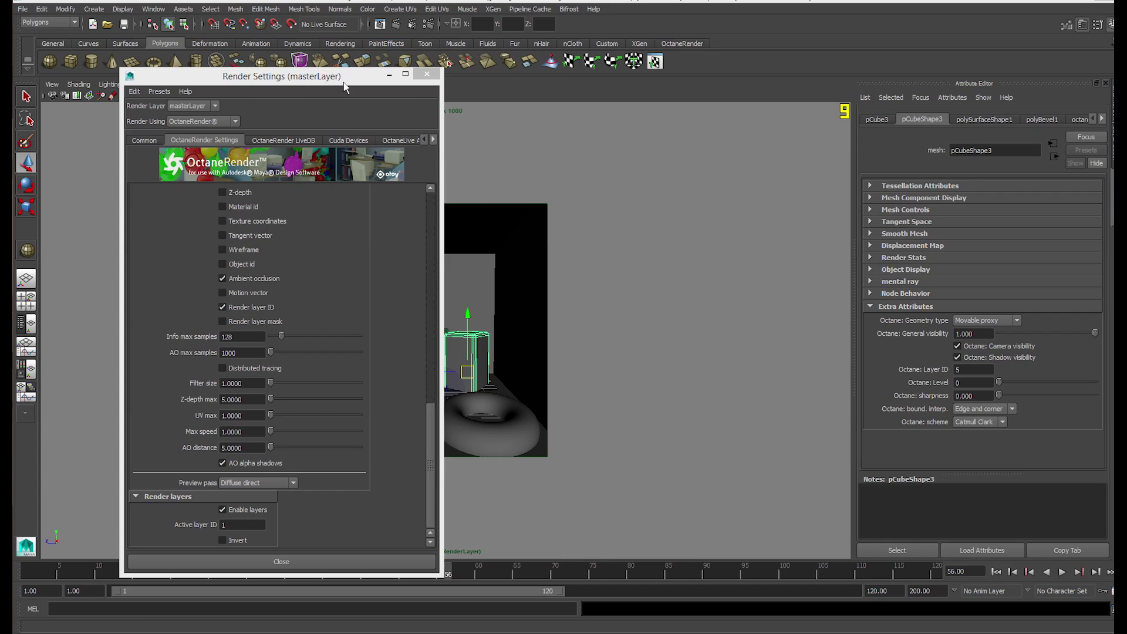
{"action": "left_click_drag", "start_coordinate": [342, 77], "coordinate": [12, 182]}
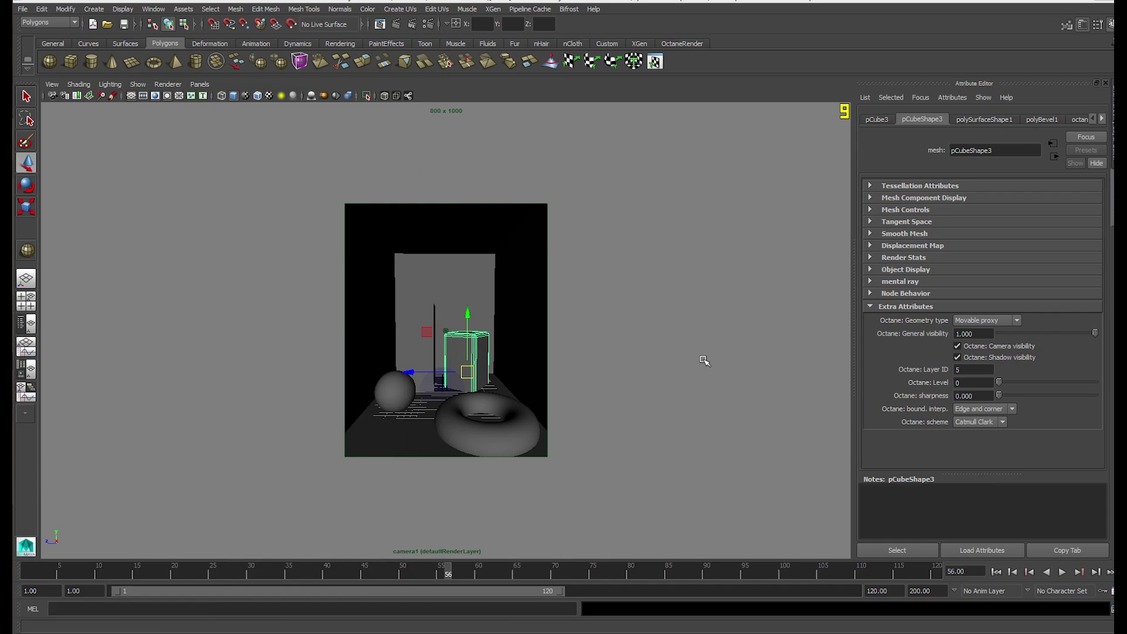
{"action": "left_click", "coordinate": [380, 24]}
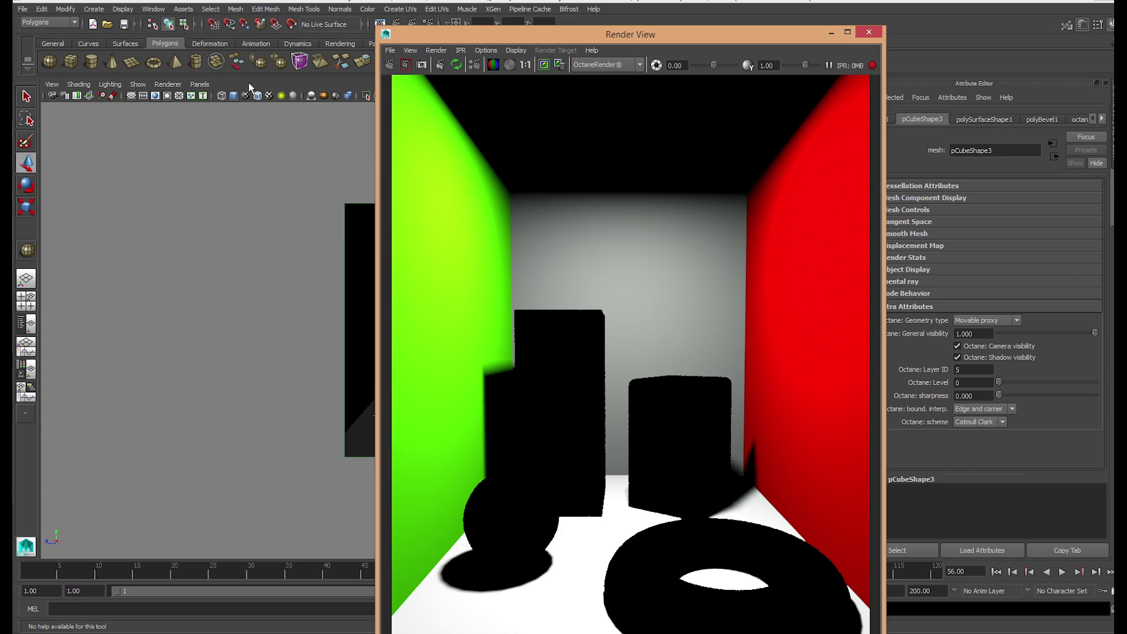
{"action": "scroll", "coordinate": [540, 546], "scroll_direction": "up", "scroll_amount": 5}
{"action": "scroll", "coordinate": [541, 544], "scroll_direction": "down", "scroll_amount": 3}
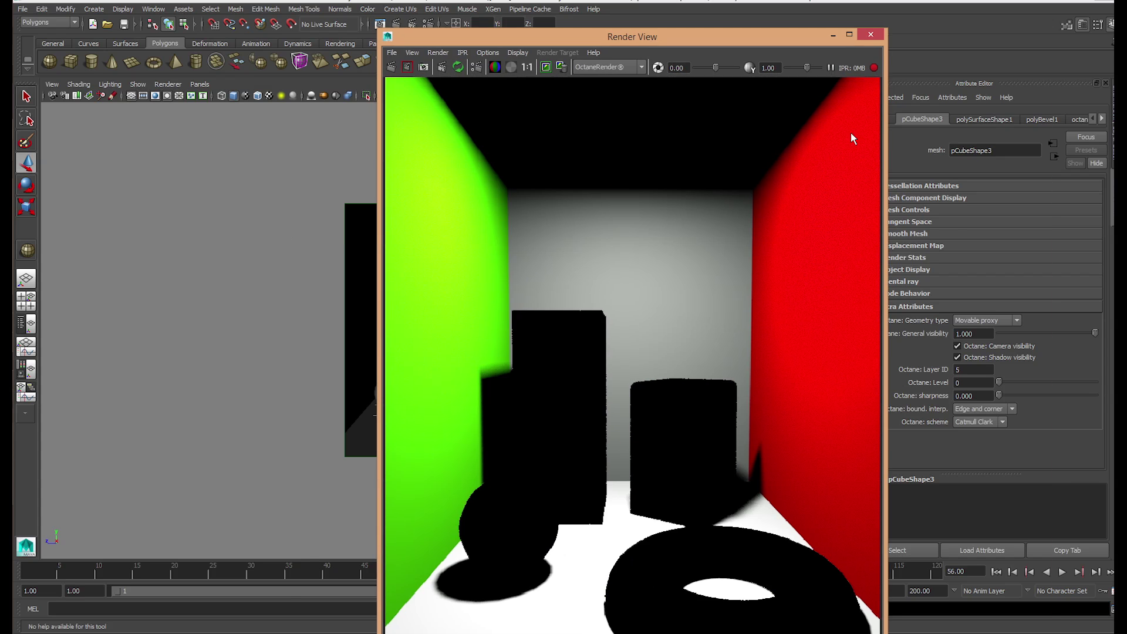
{"action": "left_click", "coordinate": [869, 31]}
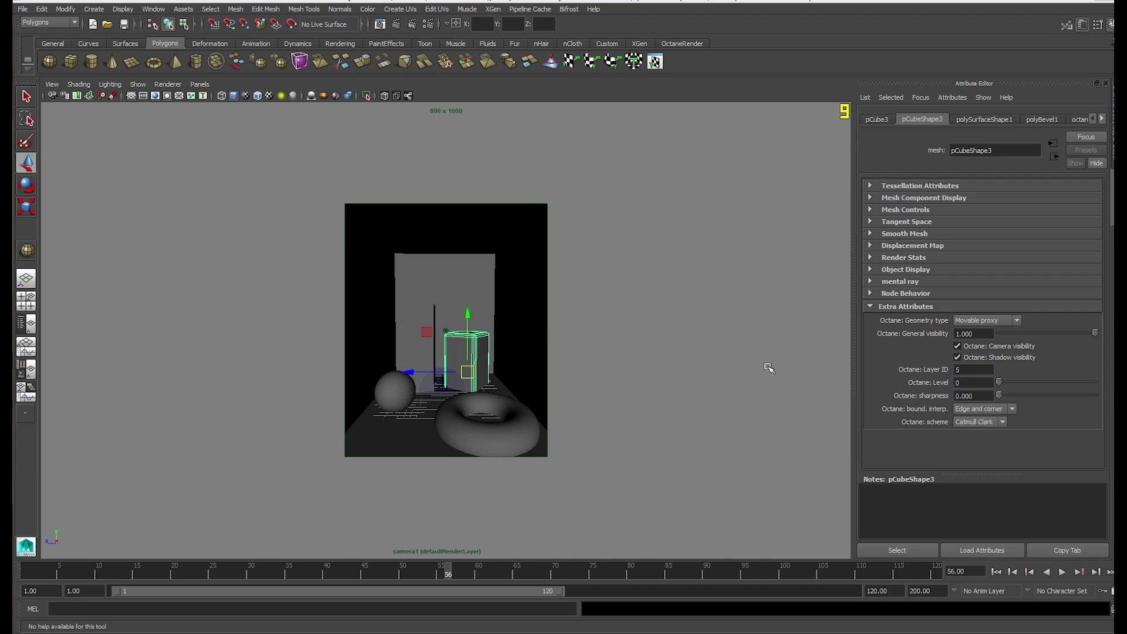
Step: Turn off Octane shadow visibility on the shape nodes of the bevelled box, tall cube and sphere
{"action": "left_click", "coordinate": [977, 359]}
{"action": "left_click_drag", "start_coordinate": [294, 633], "coordinate": [1126, 235]}
{"action": "scroll", "coordinate": [492, 520], "scroll_direction": "up", "scroll_amount": 5}
{"action": "scroll", "coordinate": [492, 520], "scroll_direction": "down", "scroll_amount": 5}
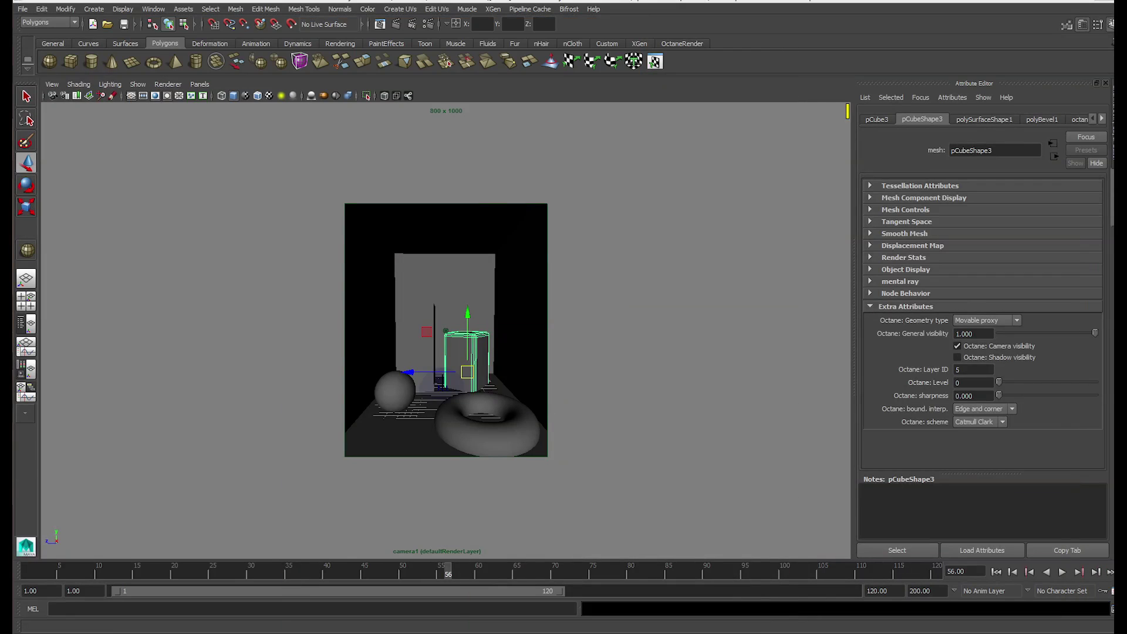
{"action": "left_click", "coordinate": [422, 308]}
{"action": "left_click", "coordinate": [913, 120]}
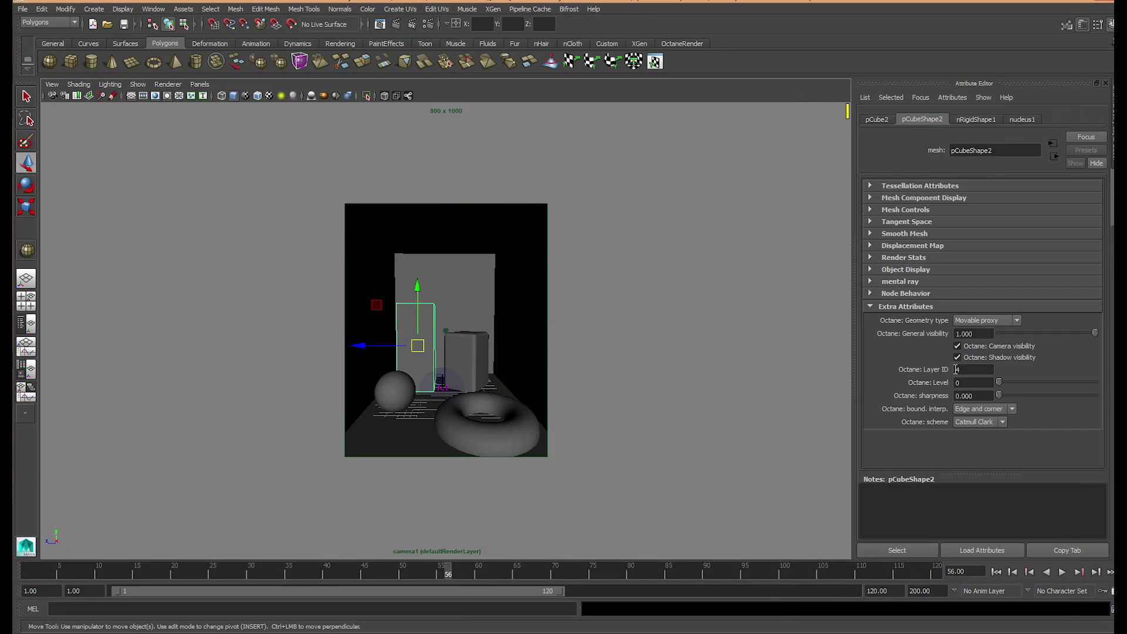
{"action": "left_click", "coordinate": [392, 395]}
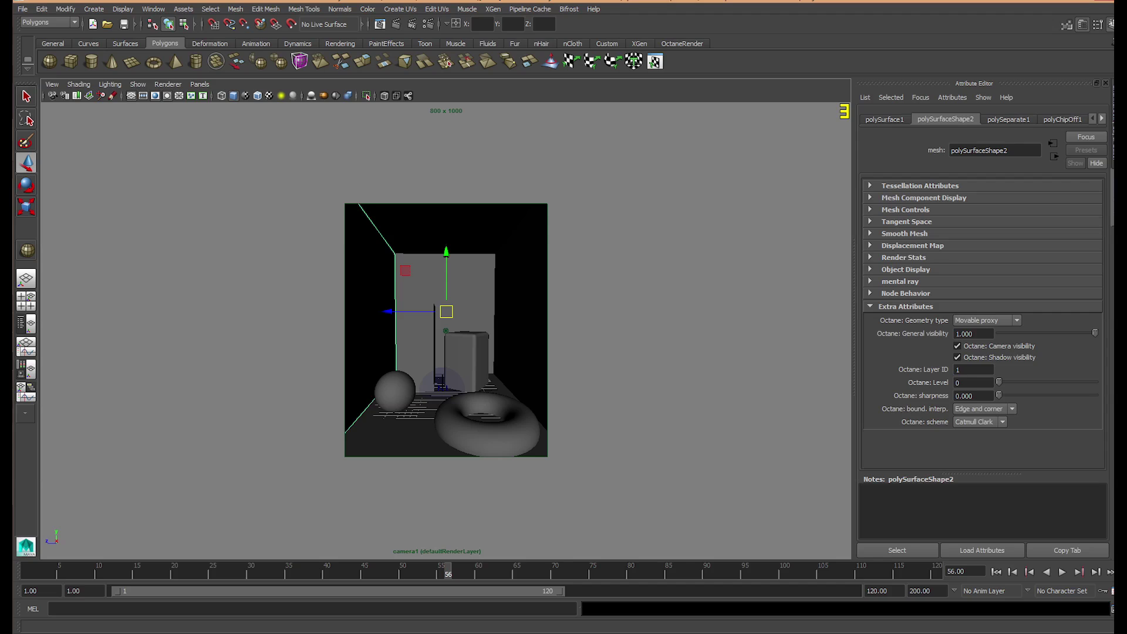
Step: Maximize the Render View and inspect layer 1's Diffuse direct pass for object shadows
{"action": "left_click", "coordinate": [381, 24]}
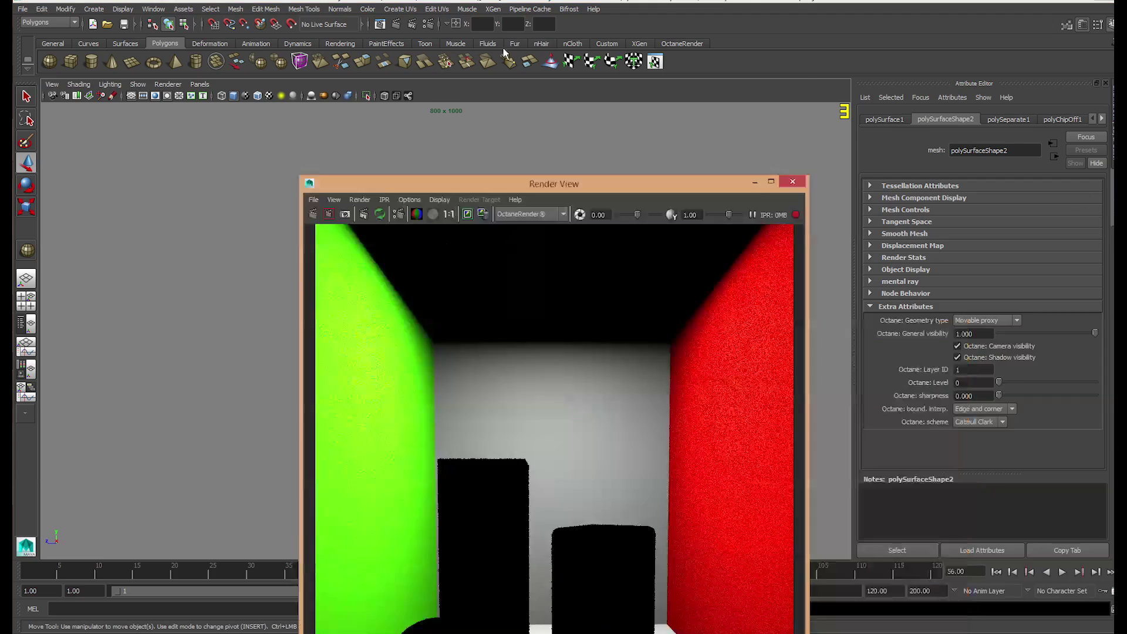
{"action": "left_click_drag", "start_coordinate": [516, 181], "coordinate": [456, 1]}
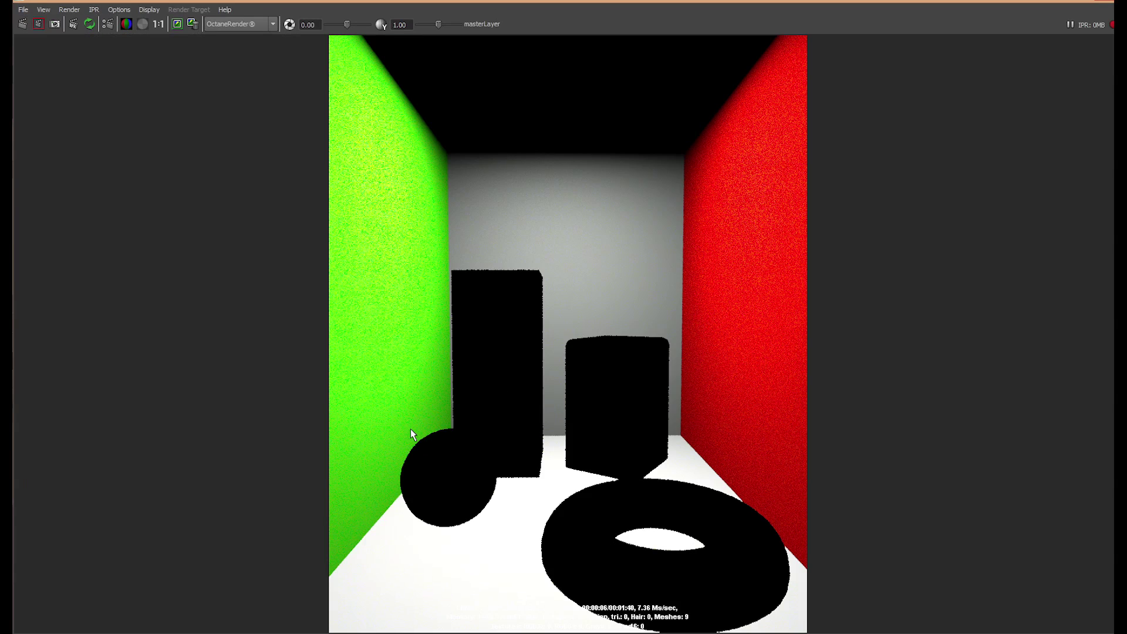
{"action": "scroll", "coordinate": [536, 461], "scroll_direction": "up", "scroll_amount": 2}
{"action": "scroll", "coordinate": [536, 461], "scroll_direction": "down", "scroll_amount": 3}
{"action": "scroll", "coordinate": [536, 464], "scroll_direction": "up", "scroll_amount": 1}
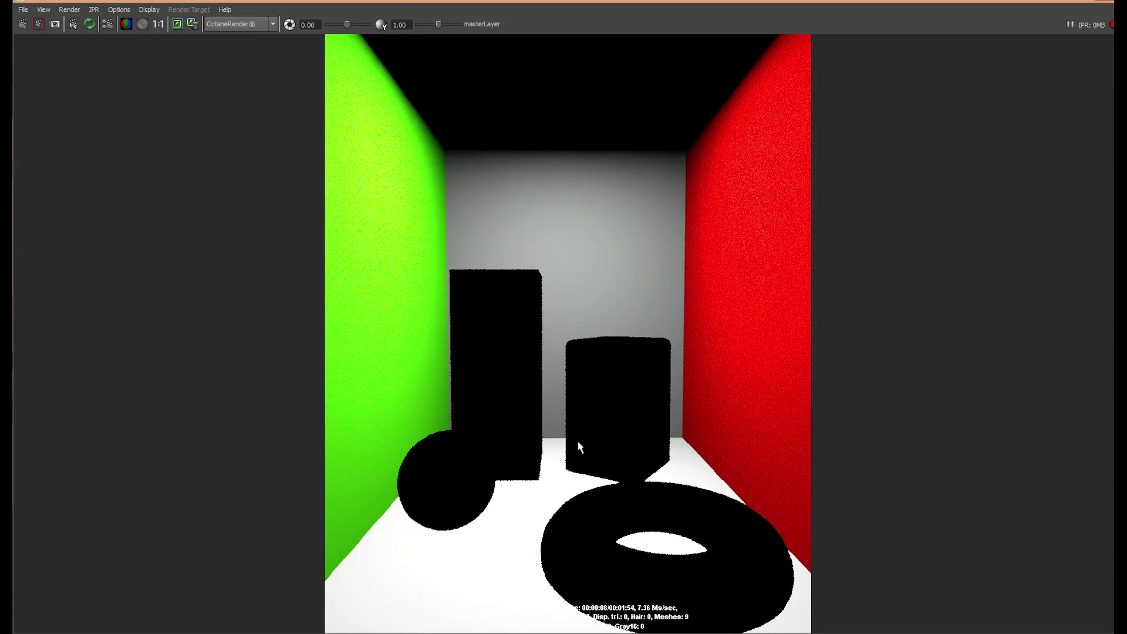
Step: Save the Diffuse direct render of layer 1 as an image
{"action": "left_click", "coordinate": [23, 10]}
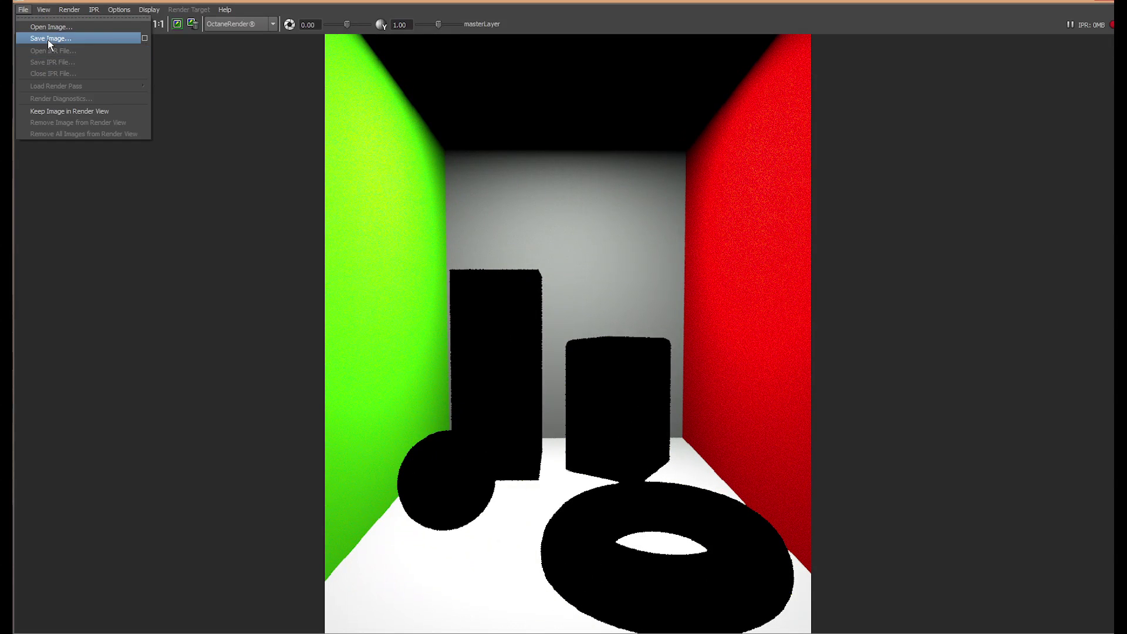
{"action": "left_click", "coordinate": [49, 42]}
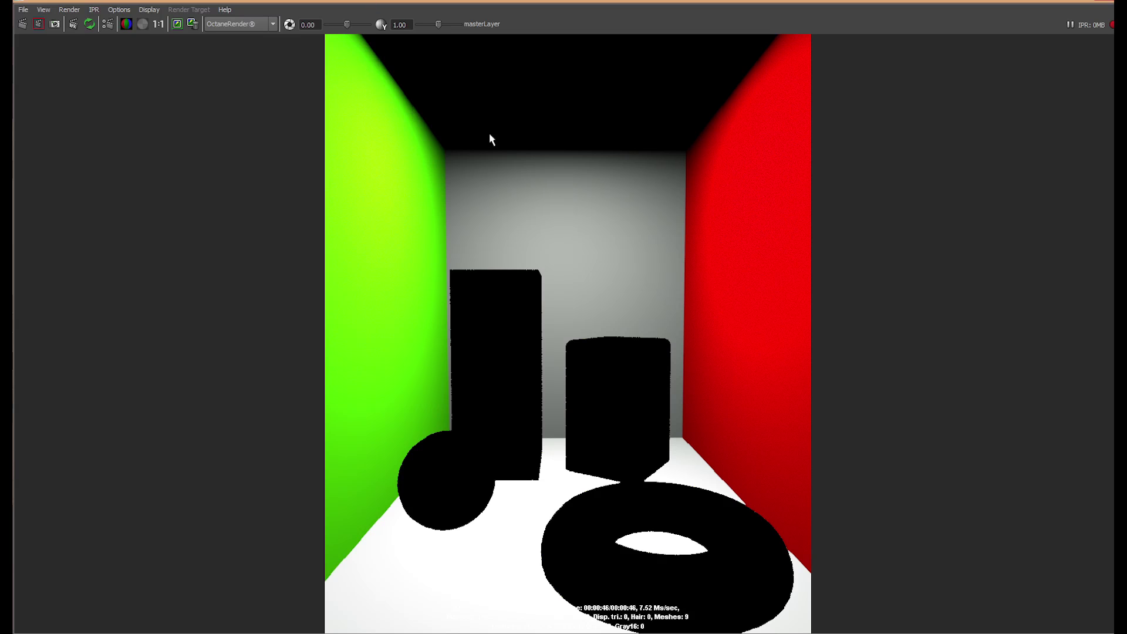
{"action": "scroll", "coordinate": [534, 270], "scroll_direction": "up", "scroll_amount": 3}
{"action": "scroll", "coordinate": [533, 258], "scroll_direction": "down", "scroll_amount": 3}
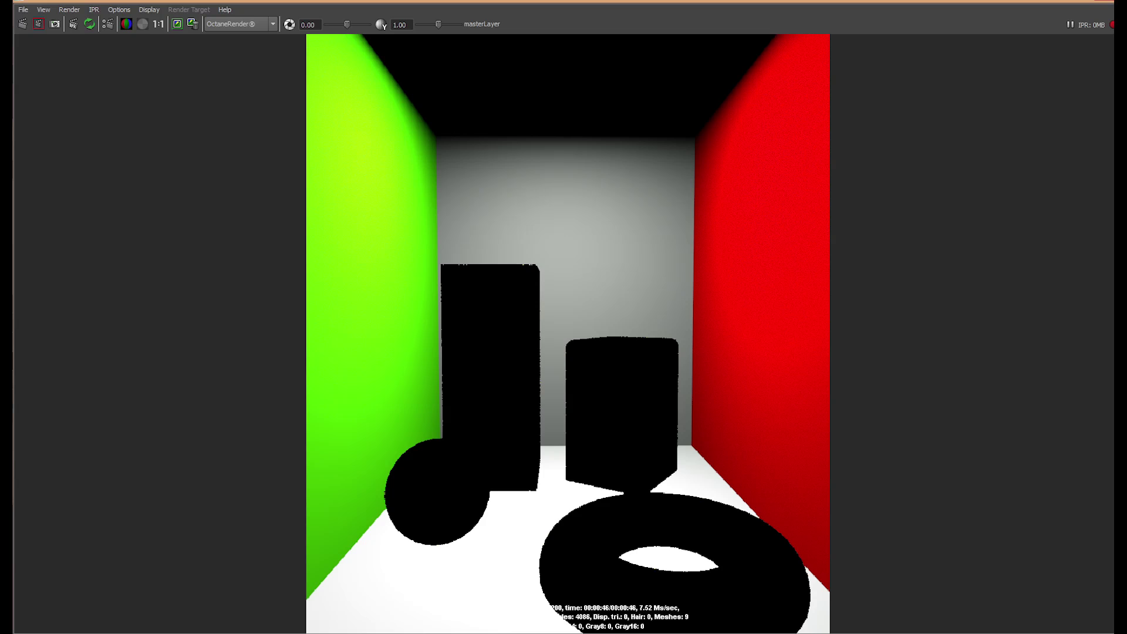
{"action": "double_click", "coordinate": [297, 2]}
{"action": "left_click", "coordinate": [971, 289]}
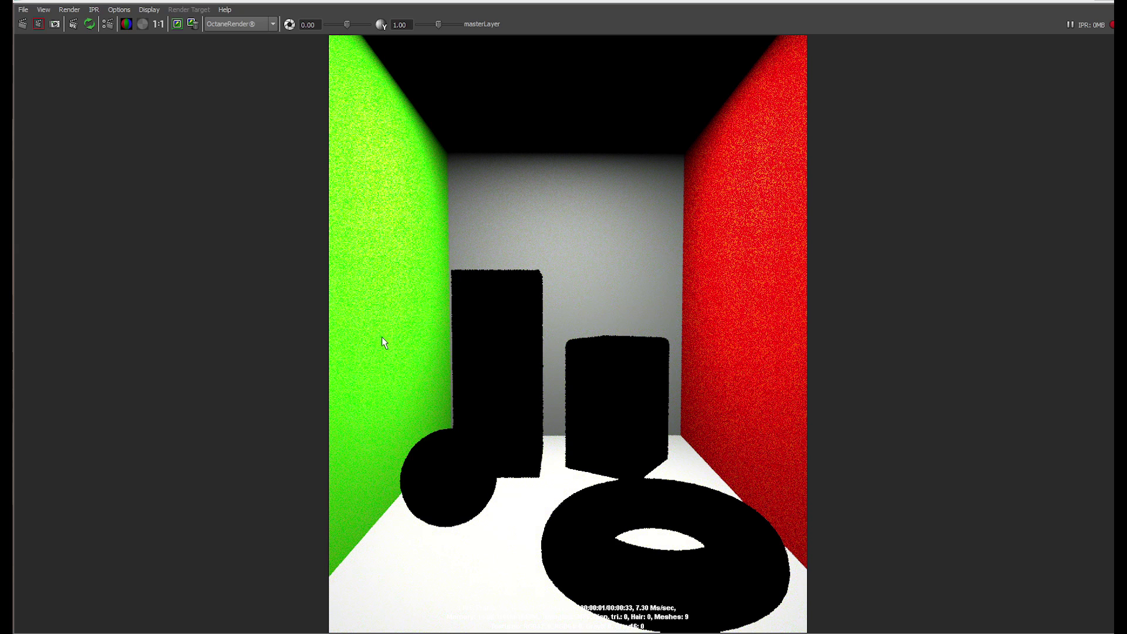
Step: Leave the Render View and turn Octane shadow visibility back on for the sphere, tall cube and torus
{"action": "left_click", "coordinate": [1087, 0]}
{"action": "left_click_drag", "start_coordinate": [1035, 251], "coordinate": [1126, 253]}
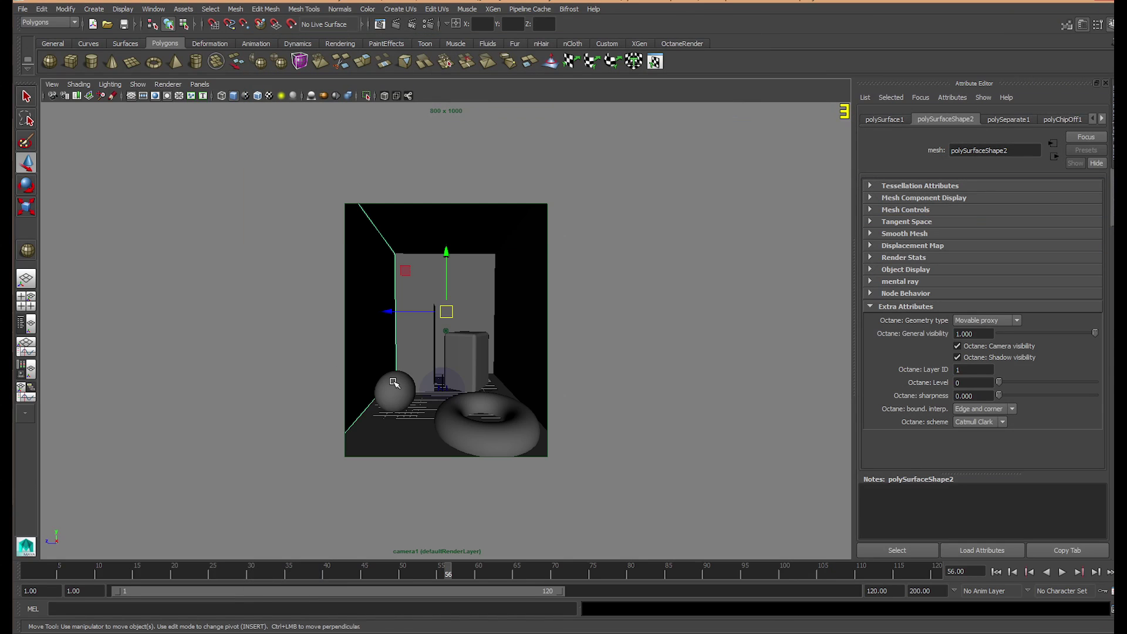
{"action": "left_click", "coordinate": [392, 385]}
{"action": "left_click", "coordinate": [403, 320]}
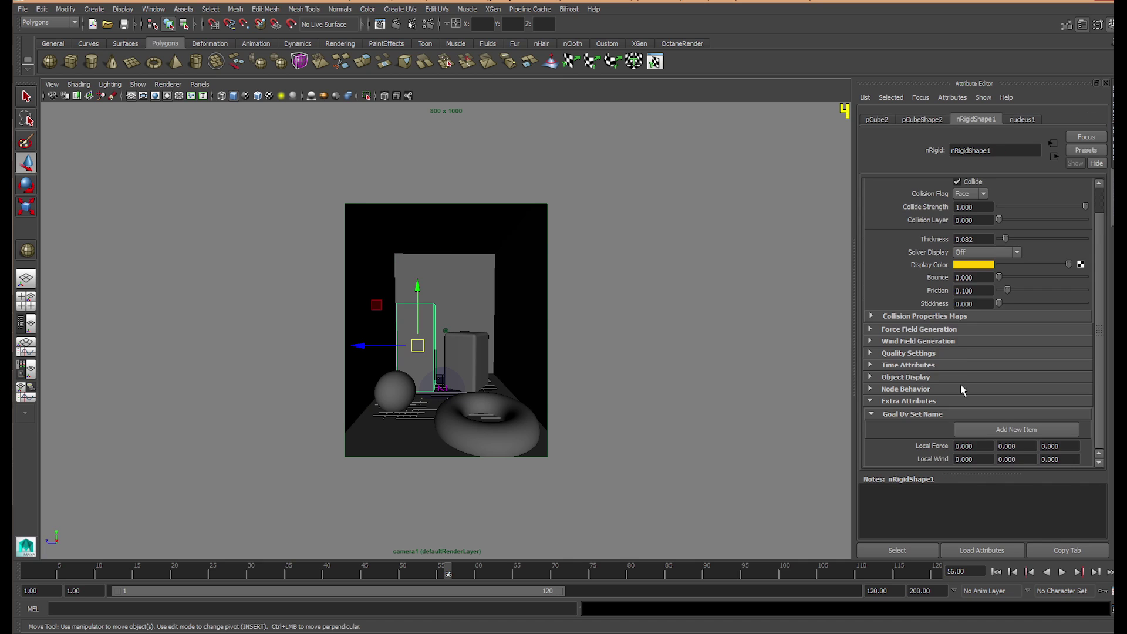
{"action": "left_click", "coordinate": [923, 120]}
{"action": "left_click", "coordinate": [475, 405]}
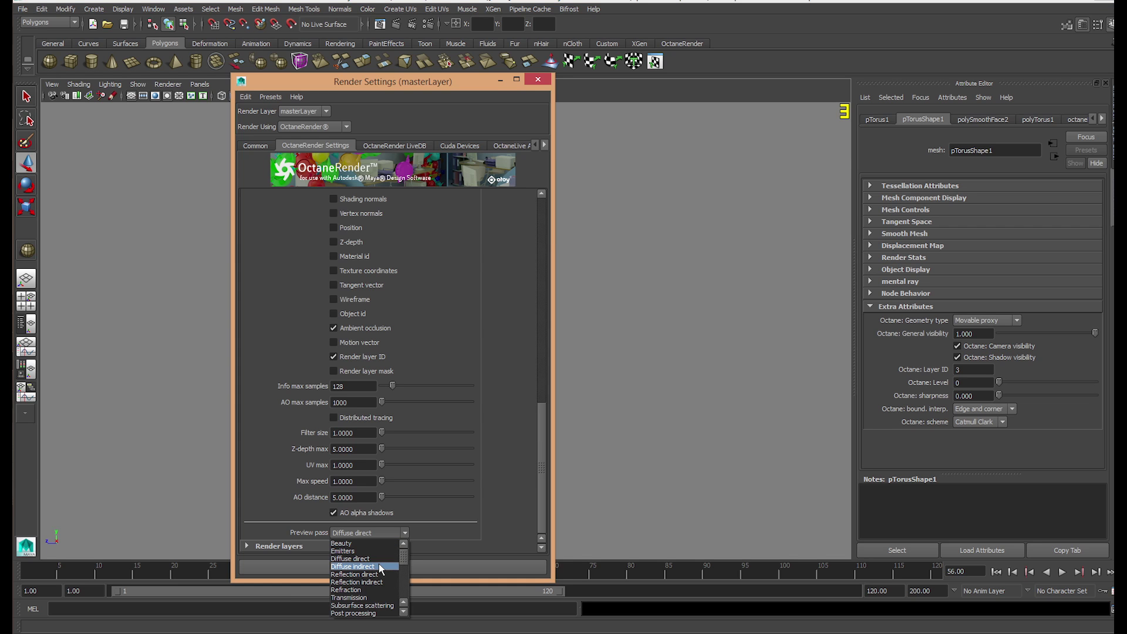
Step: Set the preview pass to Diffuse indirect, expand the Render layers settings and place the Render View beside Render Settings
{"action": "left_click", "coordinate": [388, 573]}
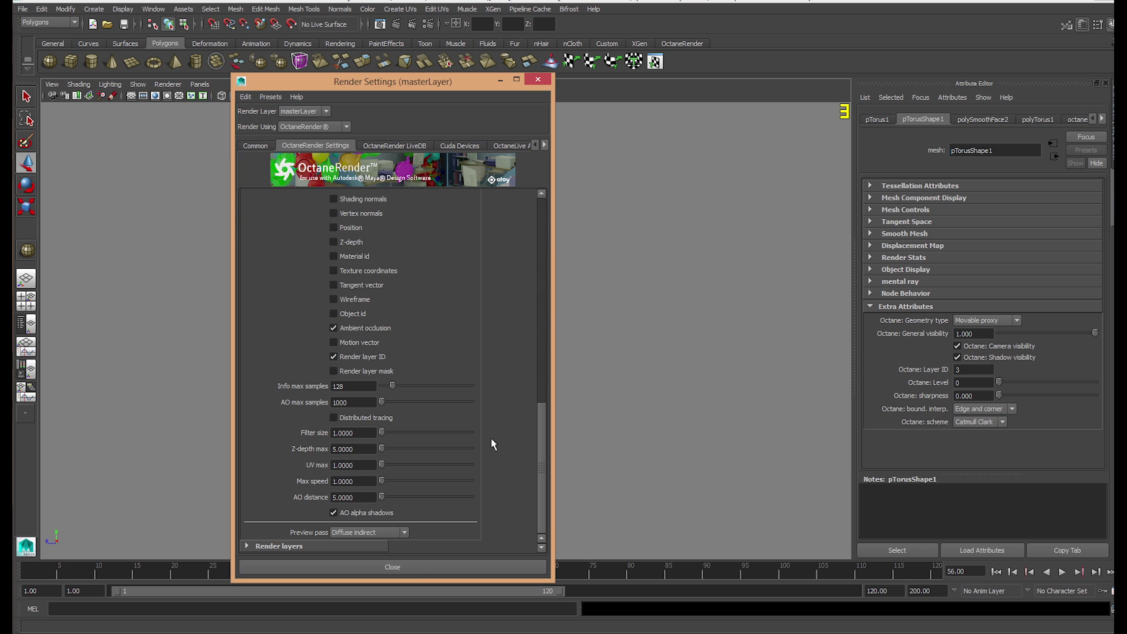
{"action": "left_click", "coordinate": [299, 546]}
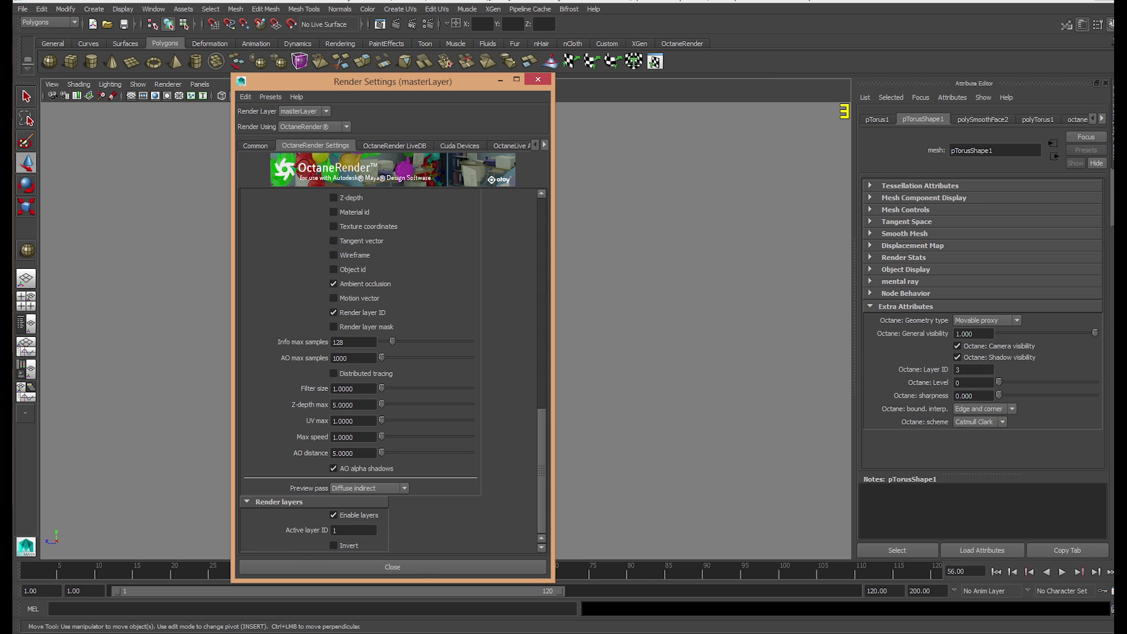
{"action": "left_click_drag", "start_coordinate": [1113, 170], "coordinate": [679, 28]}
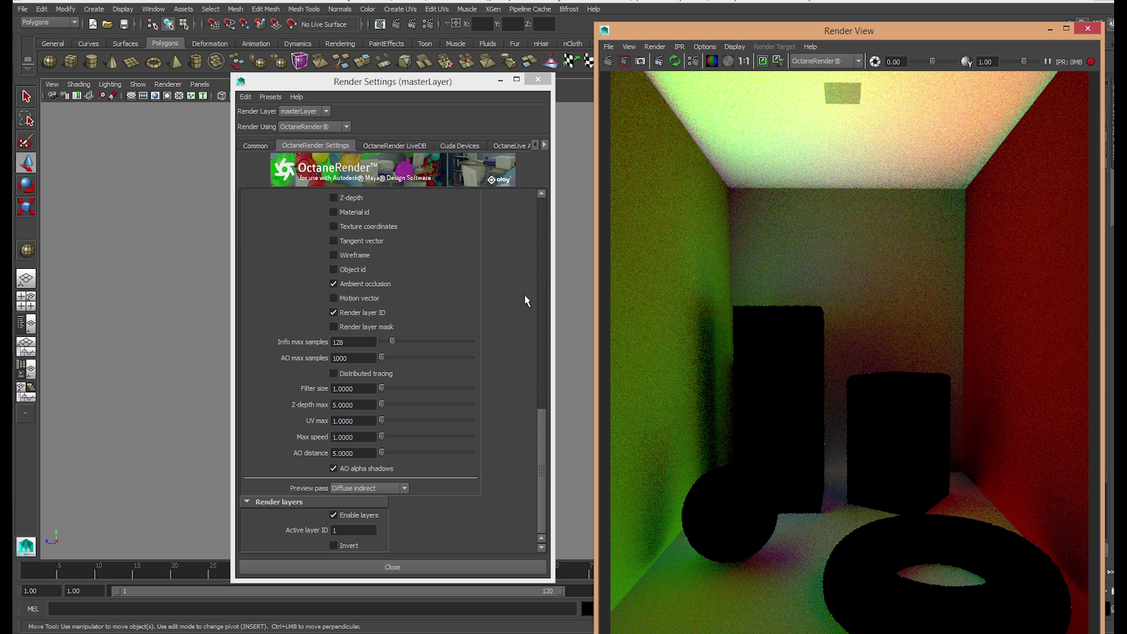
Step: Preview the Diffuse indirect pass with active layer ID 2, then with active layer ID 3
{"action": "double_click", "coordinate": [371, 531]}
{"action": "type", "text": "2"}
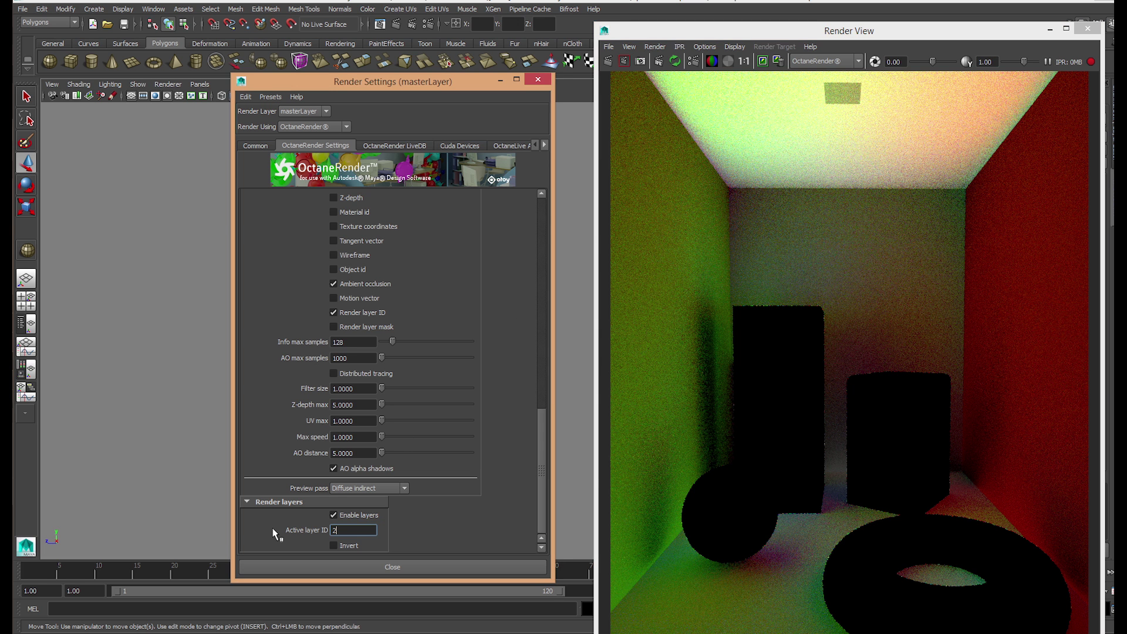
{"action": "key", "text": "Return"}
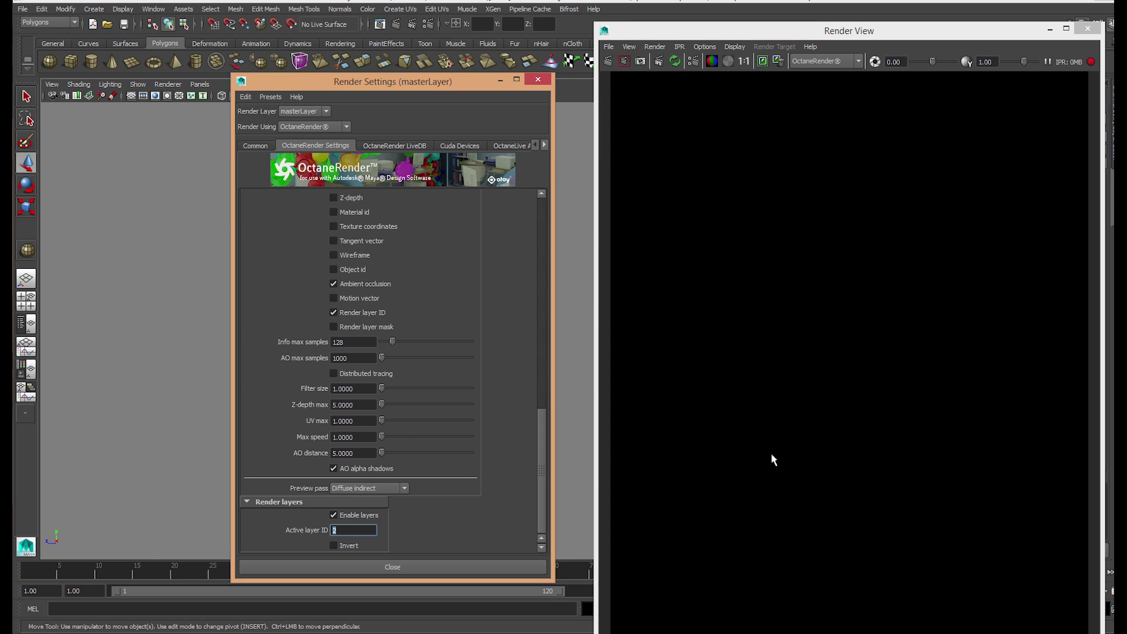
{"action": "type", "text": "3"}
{"action": "key", "text": "Return"}
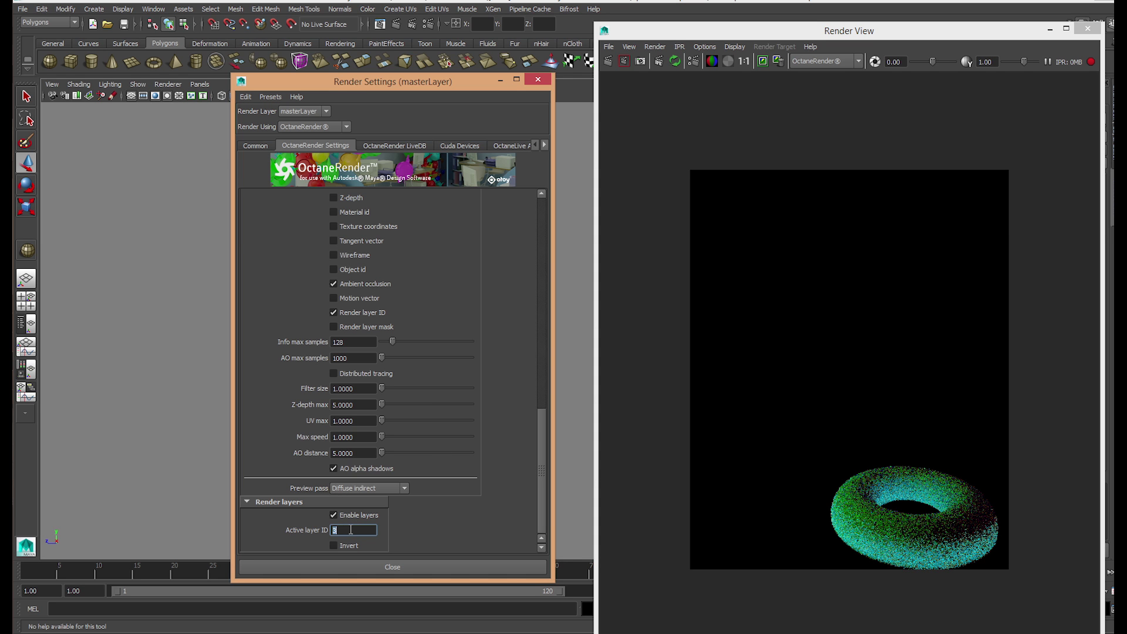
Step: Set the active layer ID to 4 and inspect the tall cube's Diffuse indirect render
{"action": "type", "text": "4"}
{"action": "key", "text": "Return"}
{"action": "left_click", "coordinate": [800, 409]}
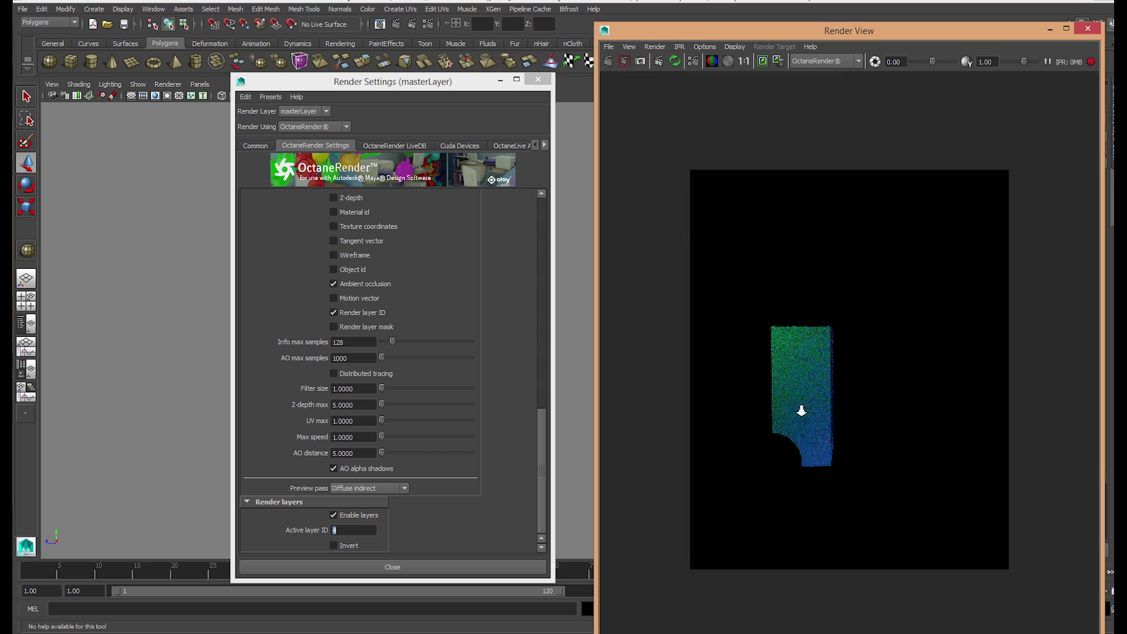
{"action": "scroll", "coordinate": [802, 414], "scroll_direction": "up", "scroll_amount": 8}
{"action": "scroll", "coordinate": [734, 469], "scroll_direction": "down", "scroll_amount": 6}
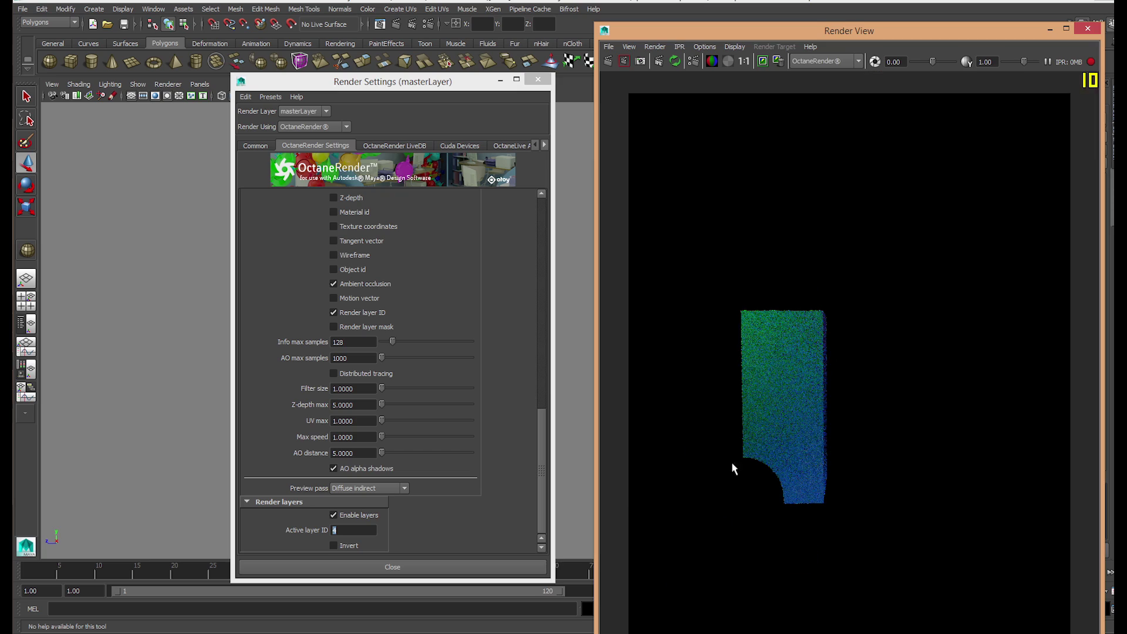
Step: Set the active layer ID back to 1 for the Diffuse indirect pass
{"action": "left_click", "coordinate": [298, 523]}
{"action": "type", "text": "1"}
{"action": "key", "text": "Return"}
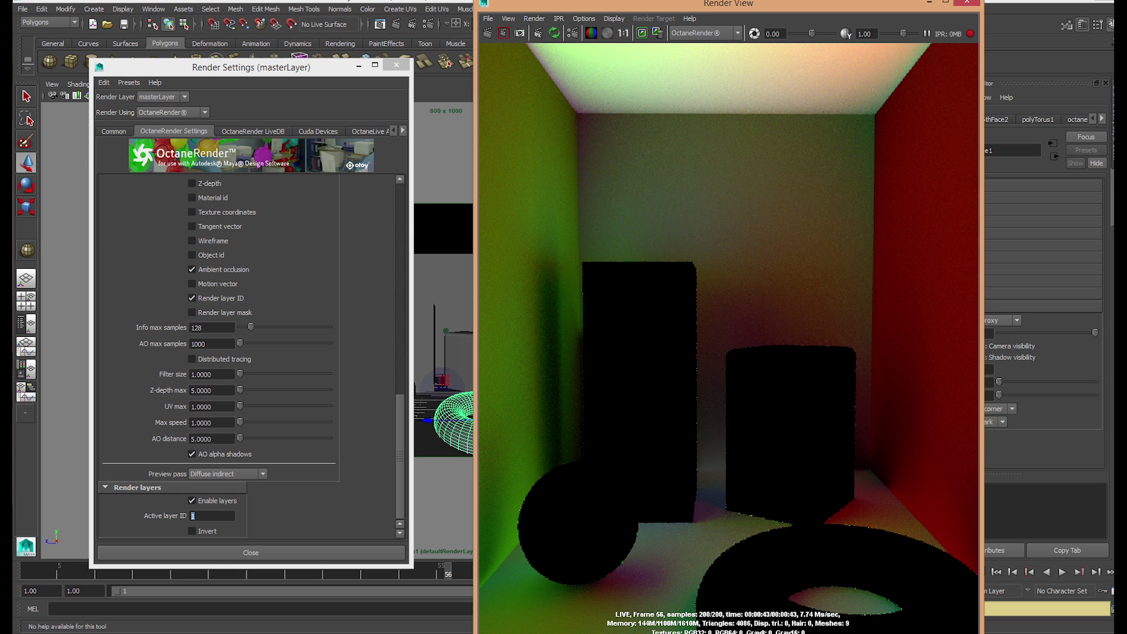
Step: Set the active layer ID to 3 and inspect the Diffuse indirect render of the torus
{"action": "left_click_drag", "start_coordinate": [205, 517], "coordinate": [153, 516]}
{"action": "type", "text": "3"}
{"action": "key", "text": "Return"}
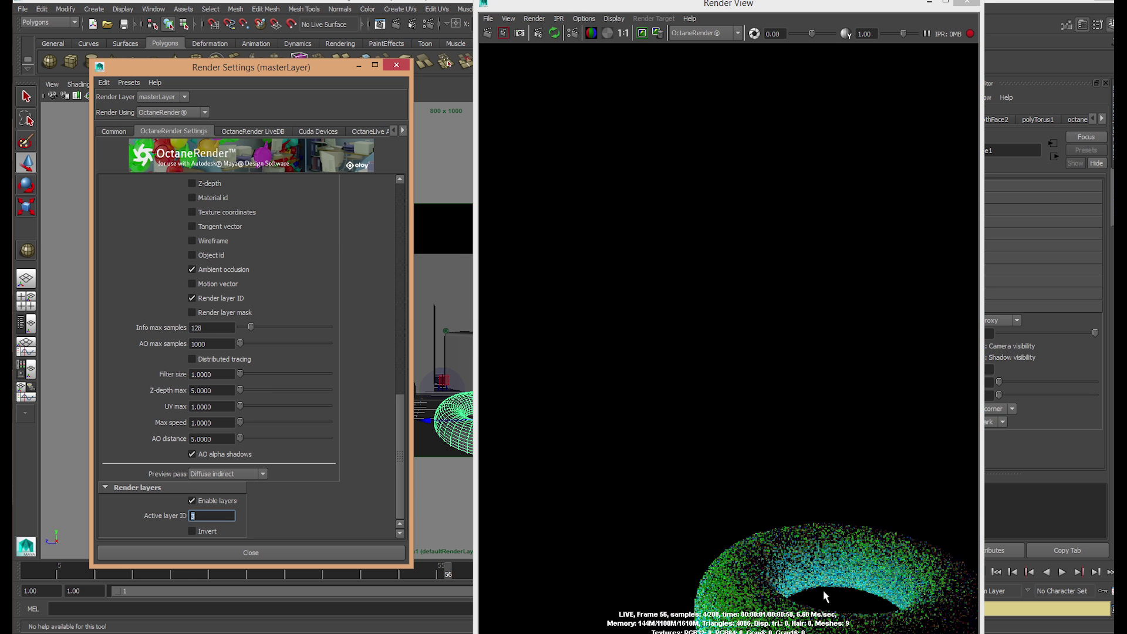
{"action": "left_click", "coordinate": [773, 540]}
{"action": "scroll", "coordinate": [774, 540], "scroll_direction": "down", "scroll_amount": 4}
{"action": "scroll", "coordinate": [813, 492], "scroll_direction": "up", "scroll_amount": 4}
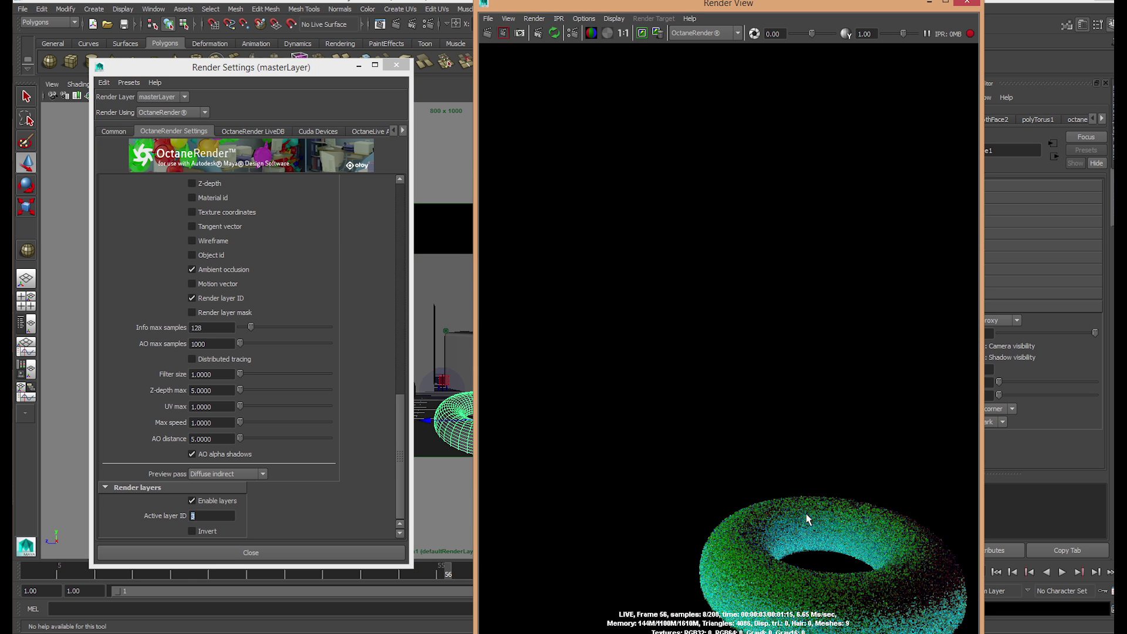
{"action": "scroll", "coordinate": [807, 518], "scroll_direction": "down", "scroll_amount": 2}
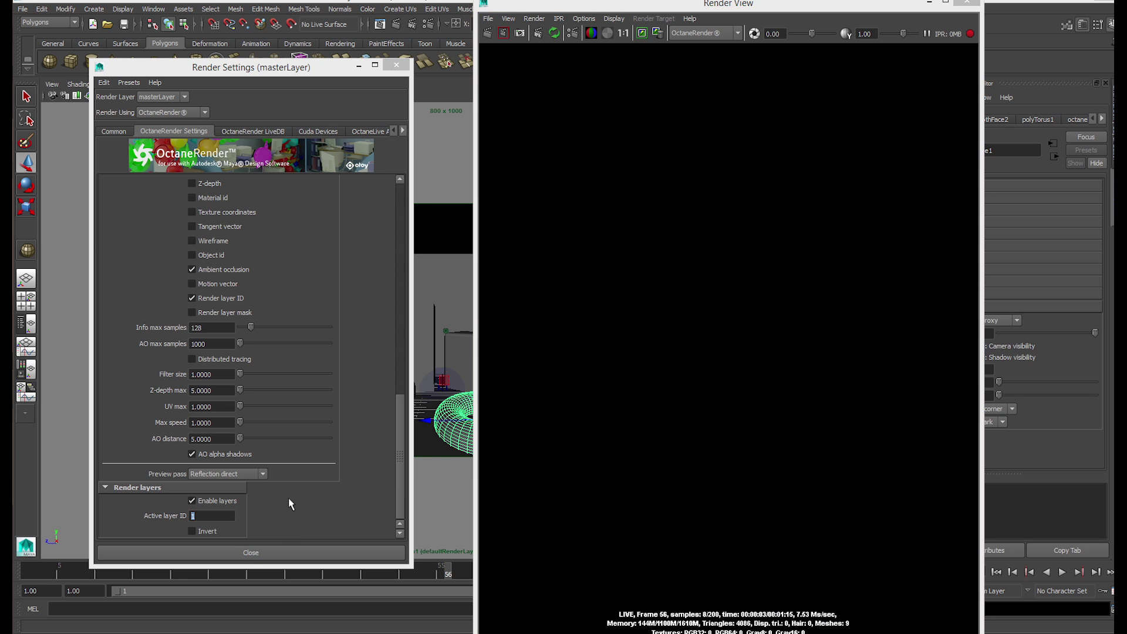
Step: Change the preview pass to Reflection indirect and set the active layer ID to 2
{"action": "left_click", "coordinate": [288, 497]}
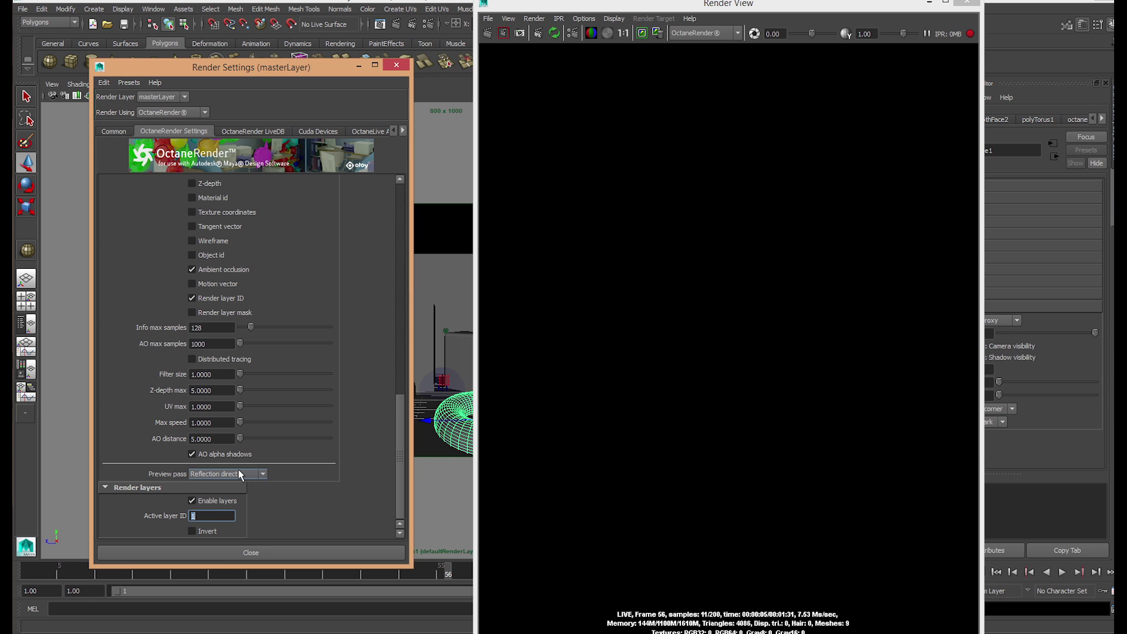
{"action": "left_click", "coordinate": [241, 474]}
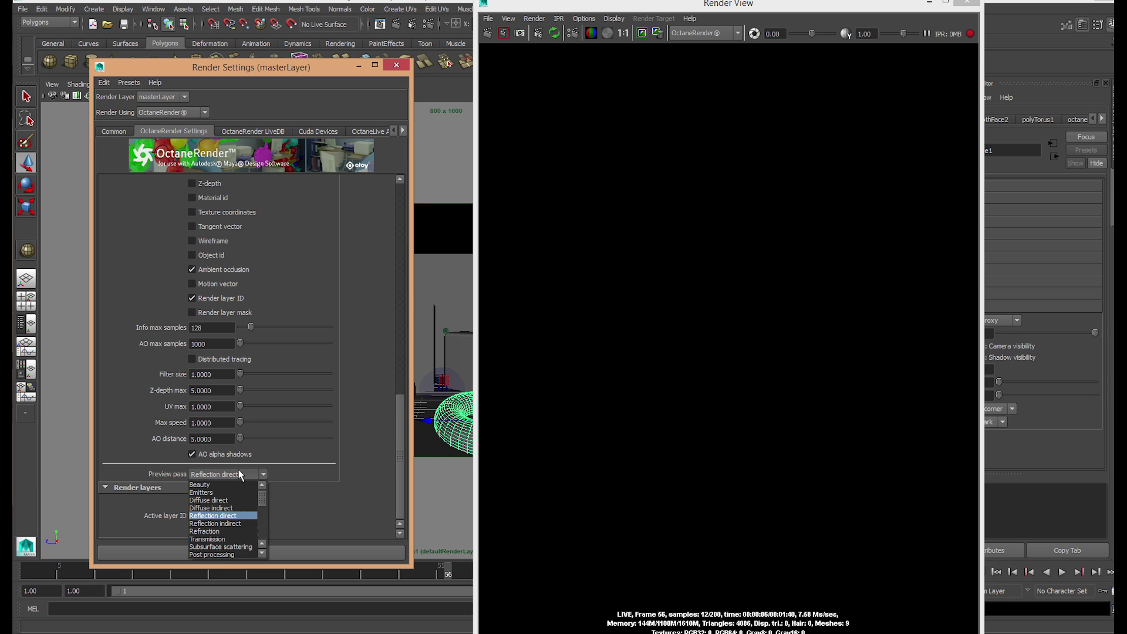
{"action": "left_click", "coordinate": [240, 523]}
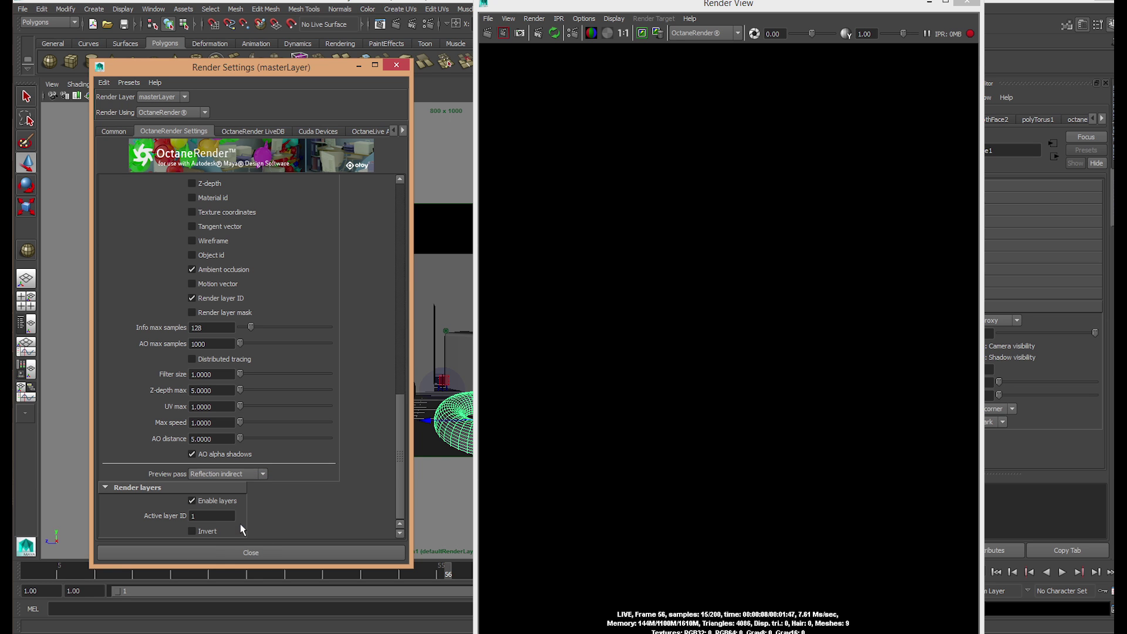
{"action": "double_click", "coordinate": [211, 516]}
{"action": "type", "text": "2"}
{"action": "key", "text": "Return"}
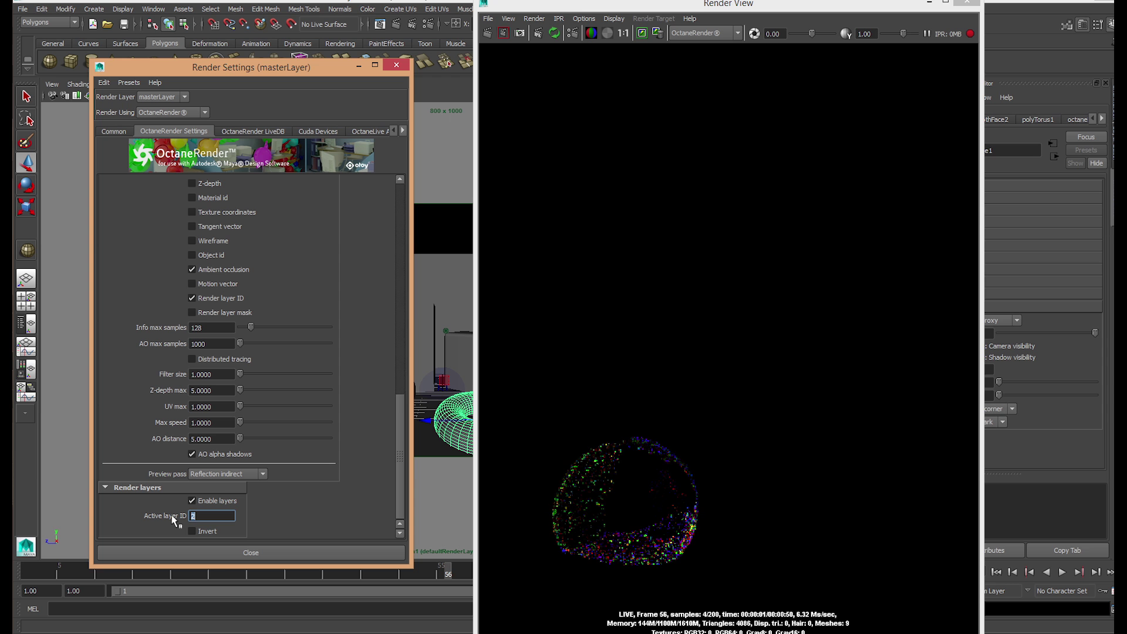
Step: Preview the Reflection indirect pass of layer 4, then of layer 5
{"action": "type", "text": "4"}
{"action": "key", "text": "Return"}
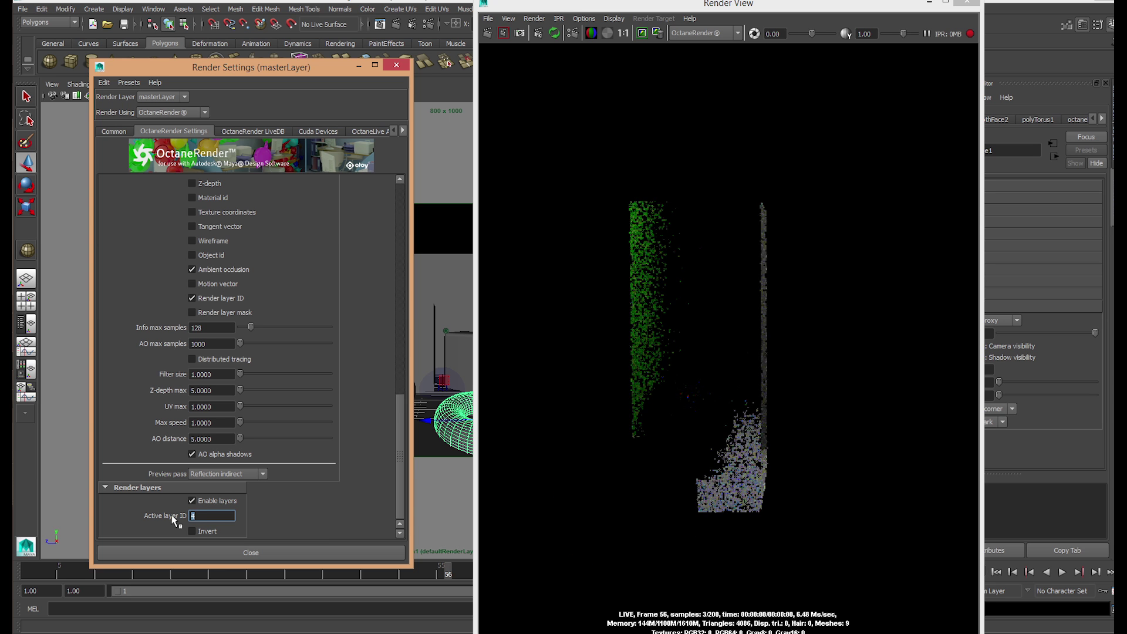
{"action": "type", "text": "5"}
{"action": "key", "text": "Return"}
{"action": "right_click_drag", "start_coordinate": [664, 458], "coordinate": [350, 472], "text": "alt"}
Step: Change the preview pass to Refraction, set the active layer ID to 2 and view the sphere's render
{"action": "left_click", "coordinate": [227, 475]}
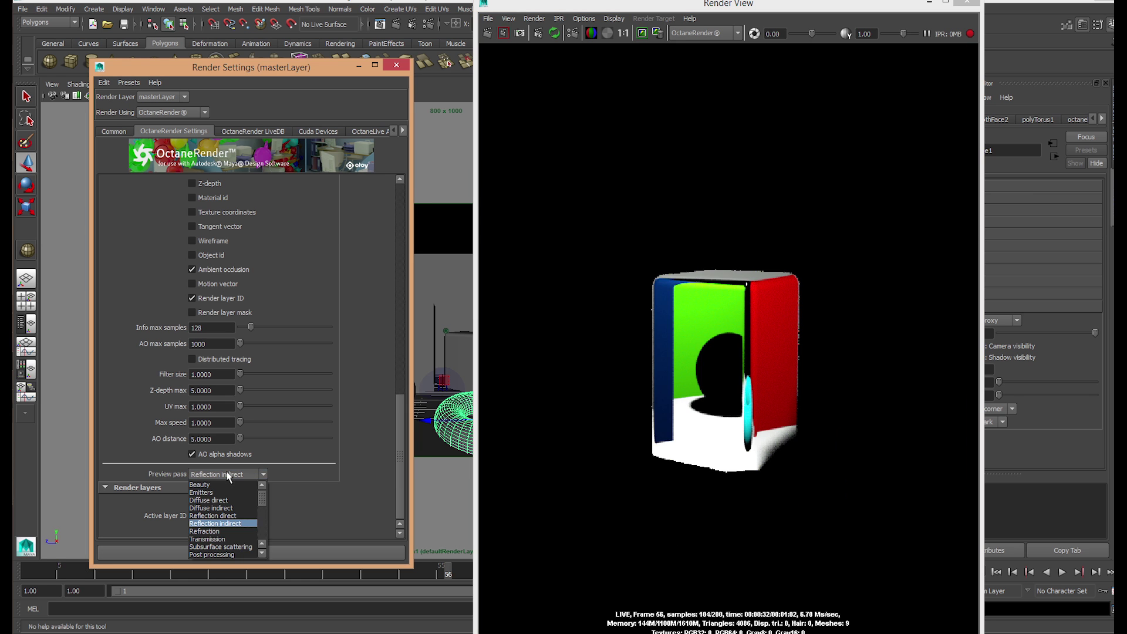
{"action": "left_click", "coordinate": [226, 536]}
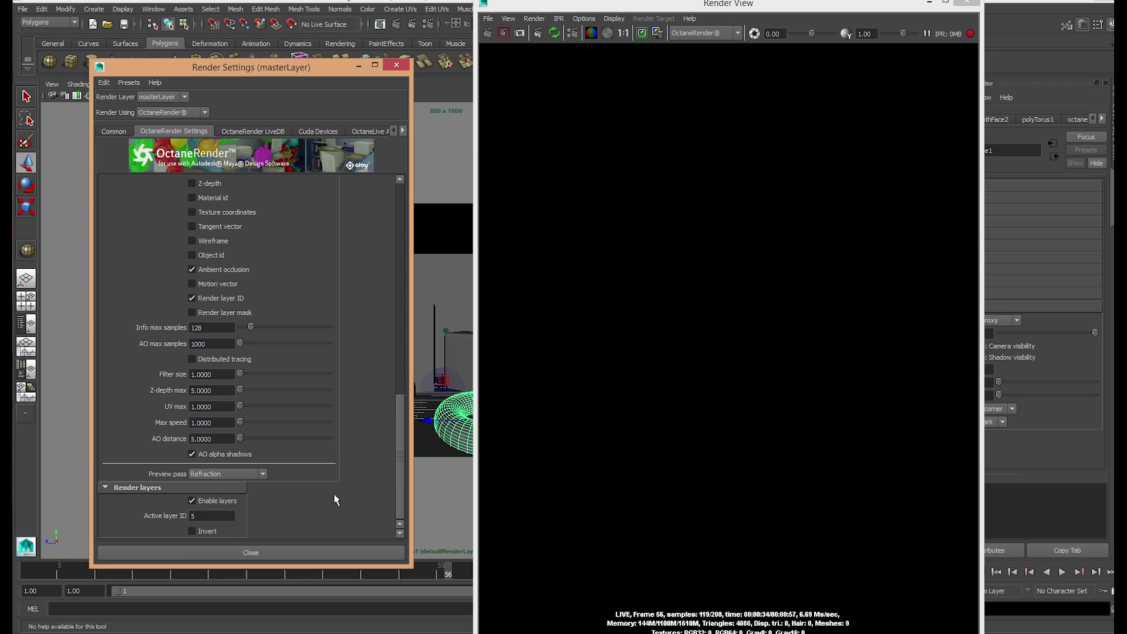
{"action": "left_click_drag", "start_coordinate": [203, 517], "coordinate": [166, 517]}
{"action": "type", "text": "2"}
{"action": "key", "text": "Return"}
{"action": "left_click", "coordinate": [797, 456]}
{"action": "scroll", "coordinate": [769, 463], "scroll_direction": "down", "scroll_amount": 3}
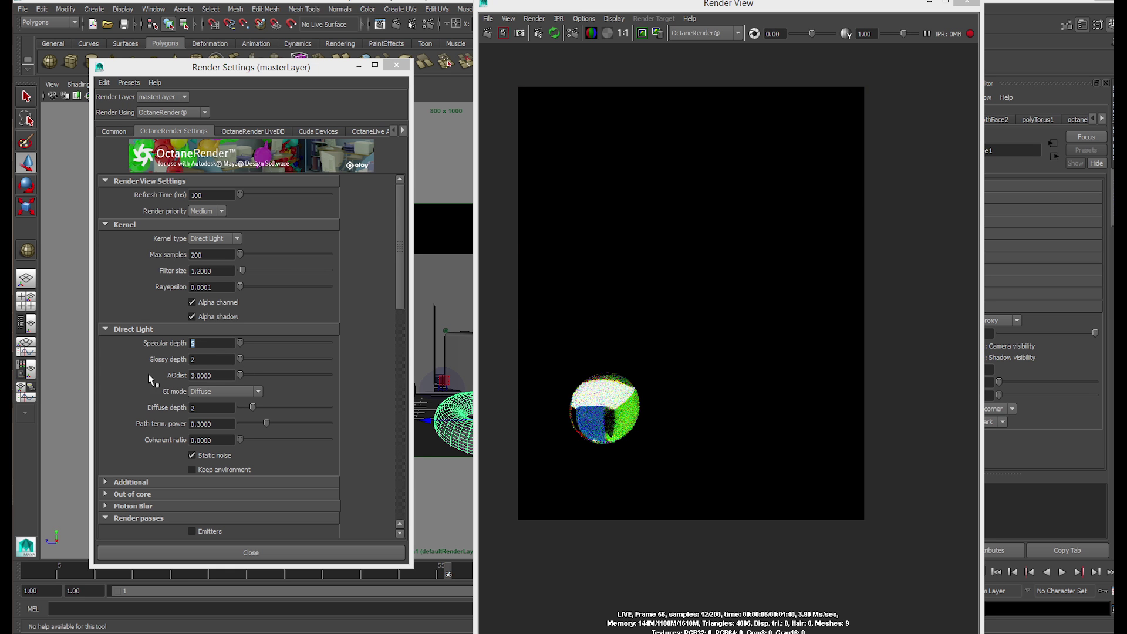
Step: Look over the kernel and render pass settings and enter 2 again as the active layer ID
{"action": "left_click", "coordinate": [150, 540]}
{"action": "scroll", "coordinate": [148, 528], "scroll_direction": "down", "scroll_amount": 8}
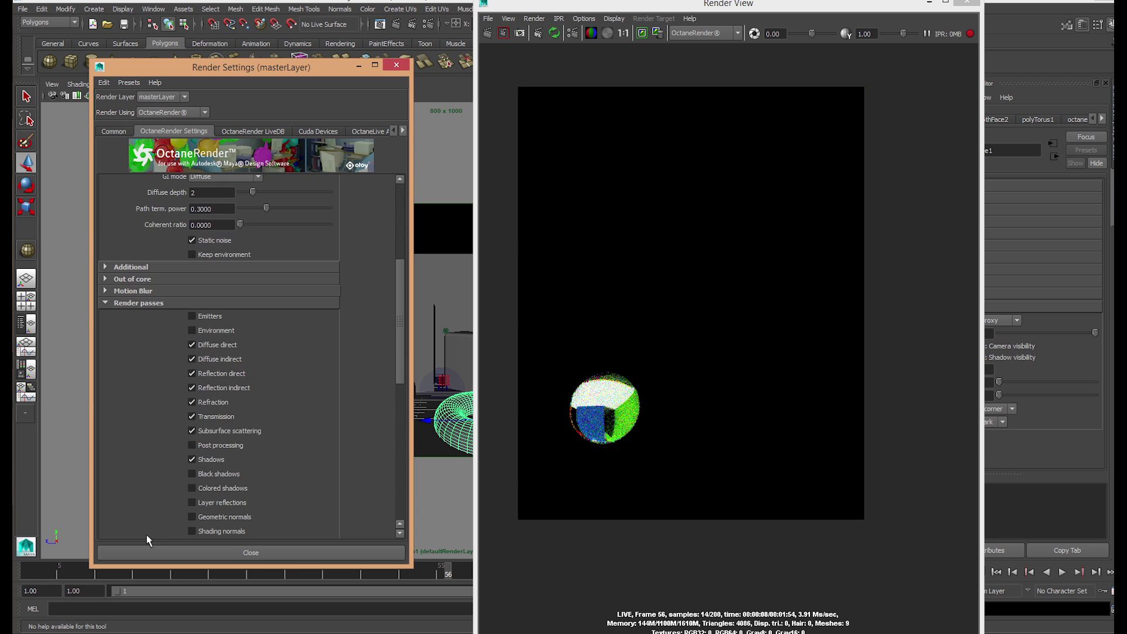
{"action": "scroll", "coordinate": [148, 505], "scroll_direction": "down", "scroll_amount": 8}
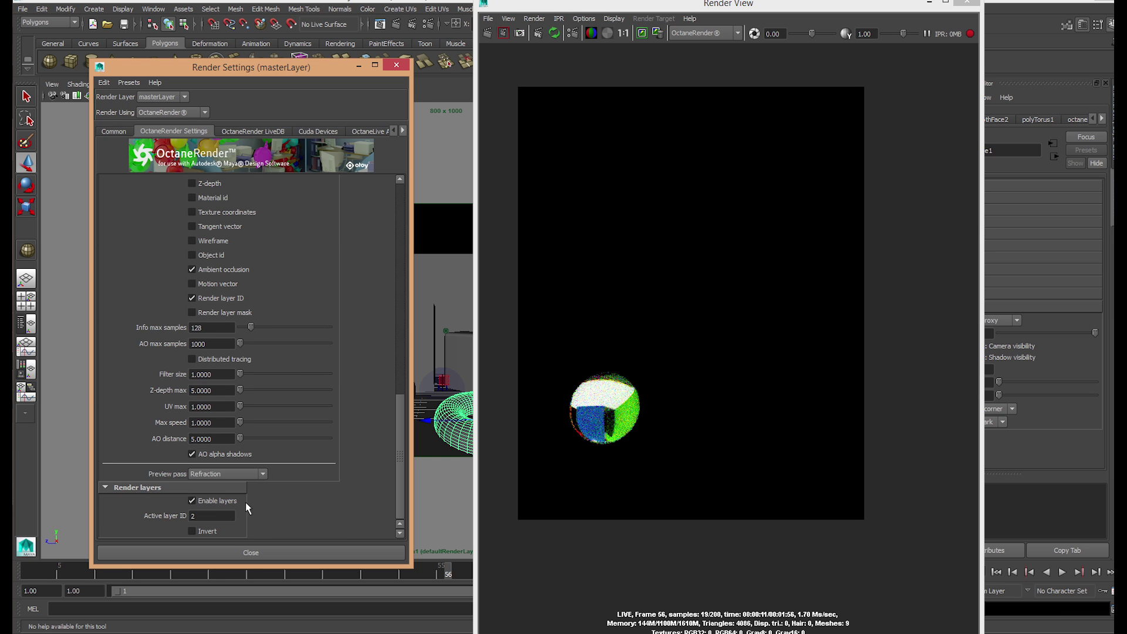
{"action": "left_click_drag", "start_coordinate": [214, 516], "coordinate": [157, 516]}
{"action": "type", "text": "2"}
{"action": "key", "text": "Return"}
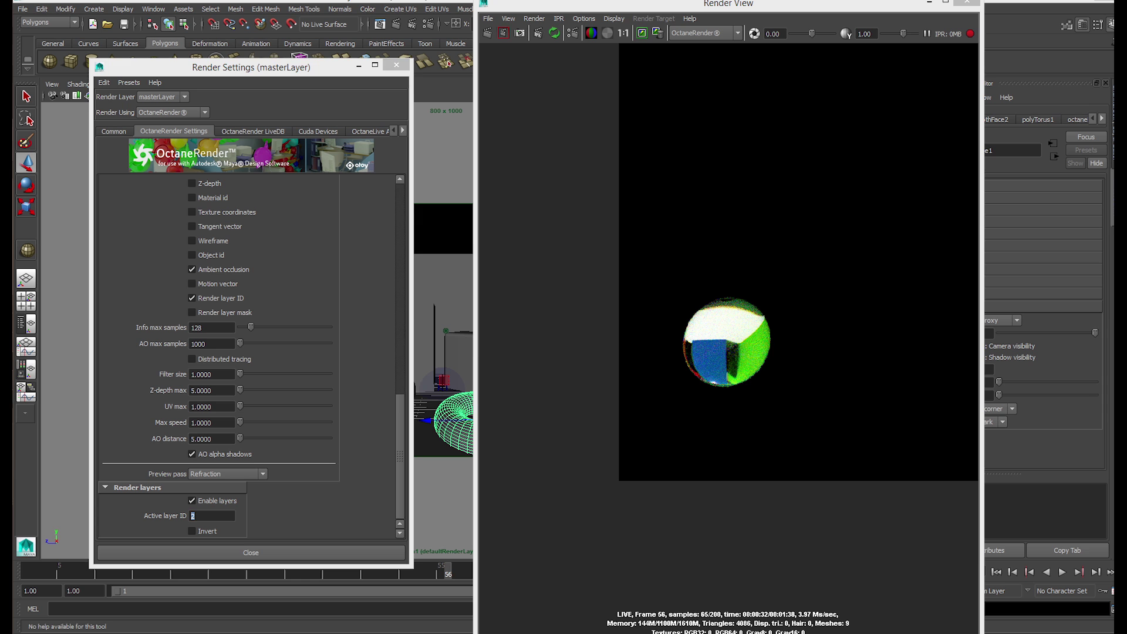
Step: Change the preview pass to Transmission, set the active layer ID to 3 and inspect the torus up close
{"action": "left_click", "coordinate": [246, 474]}
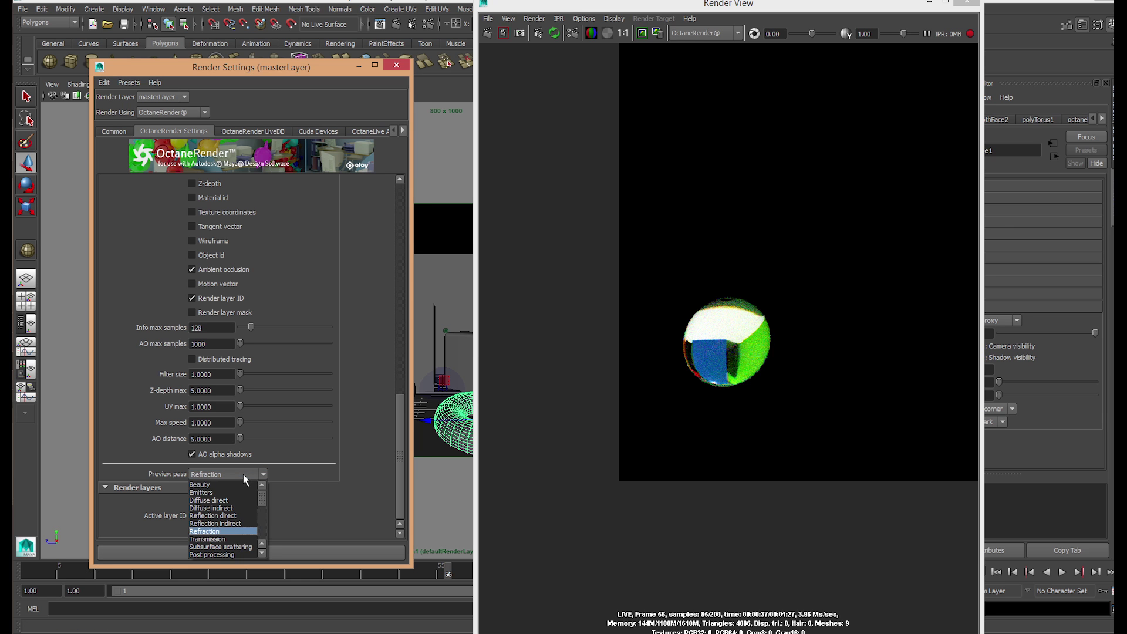
{"action": "left_click", "coordinate": [240, 539]}
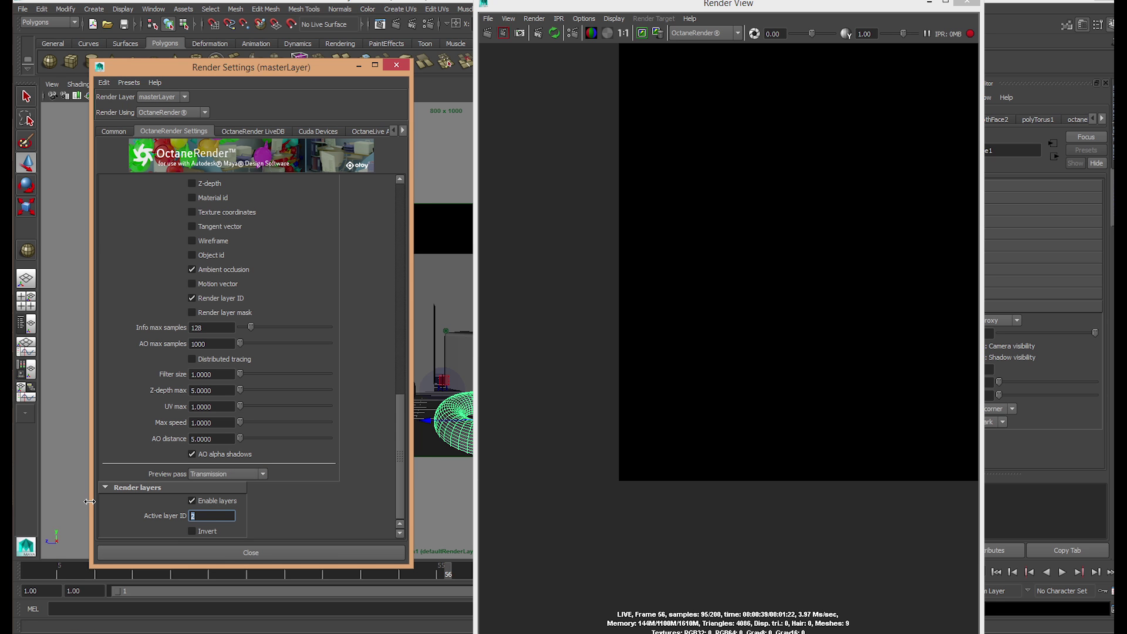
{"action": "type", "text": "3"}
{"action": "key", "text": "Return"}
{"action": "scroll", "coordinate": [798, 394], "scroll_direction": "down", "scroll_amount": 3}
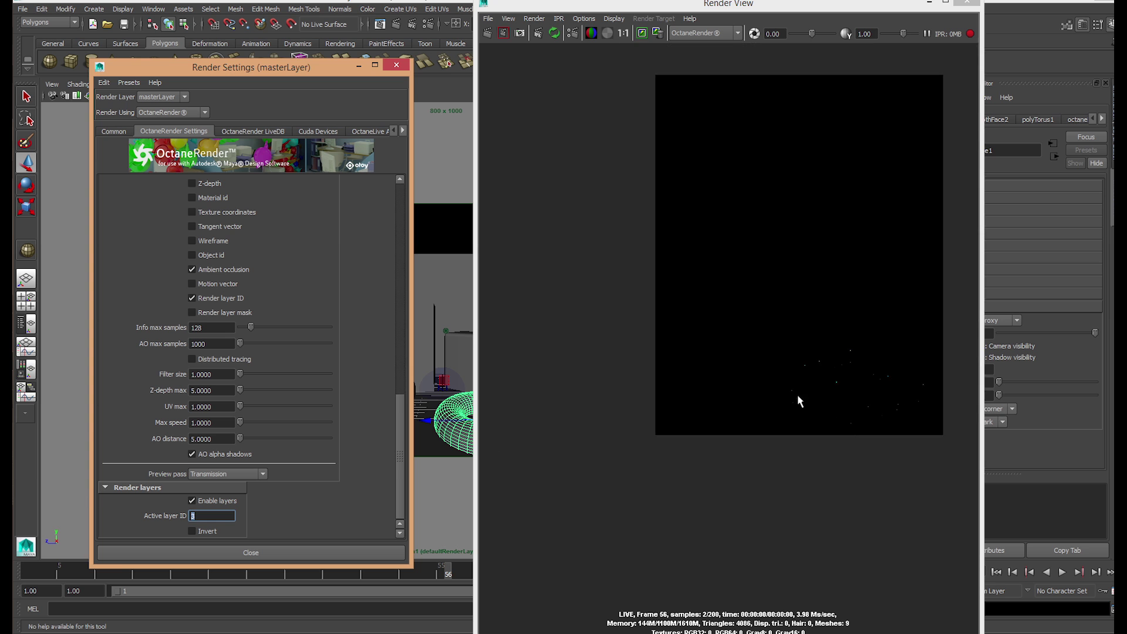
{"action": "middle_click_drag", "start_coordinate": [804, 400], "coordinate": [754, 385], "text": "alt"}
{"action": "scroll", "coordinate": [705, 463], "scroll_direction": "up", "scroll_amount": 4}
{"action": "scroll", "coordinate": [738, 435], "scroll_direction": "up", "scroll_amount": 3}
{"action": "middle_click_drag", "start_coordinate": [736, 442], "coordinate": [767, 361], "text": "alt"}
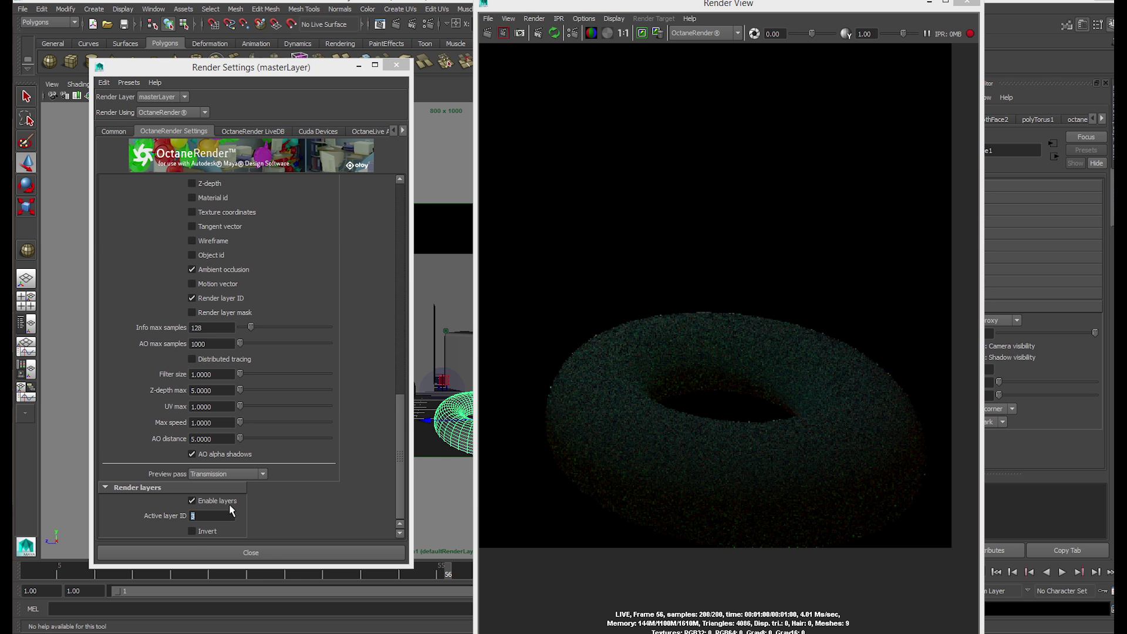
Step: Change the preview pass to Shadows and preview it for layer 2, then for layer 4
{"action": "left_click", "coordinate": [229, 474]}
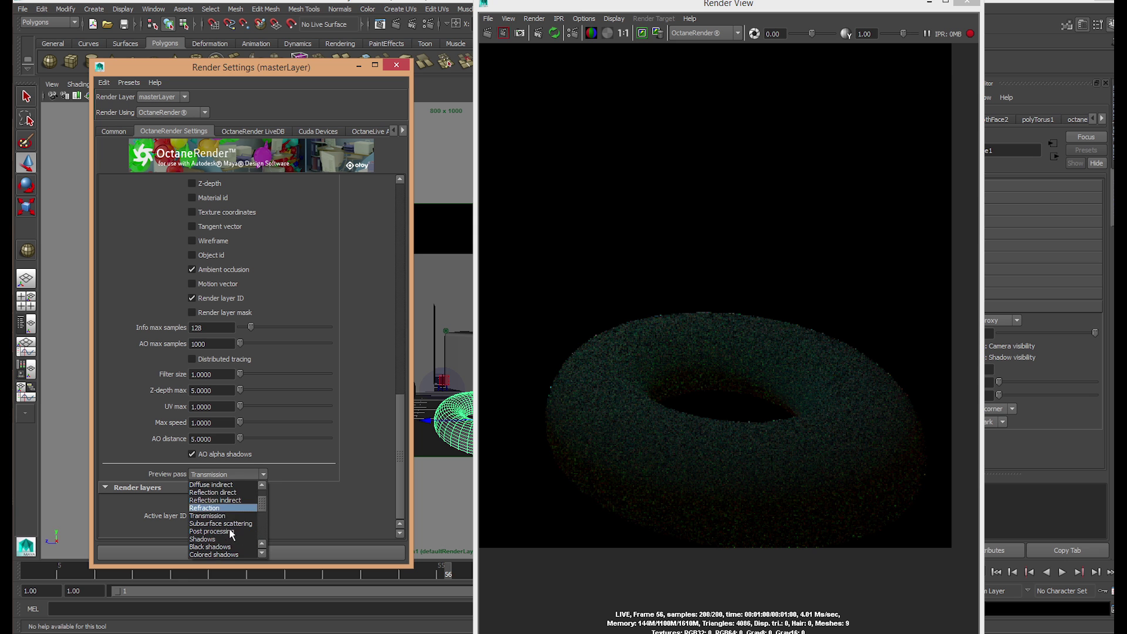
{"action": "left_click", "coordinate": [229, 523]}
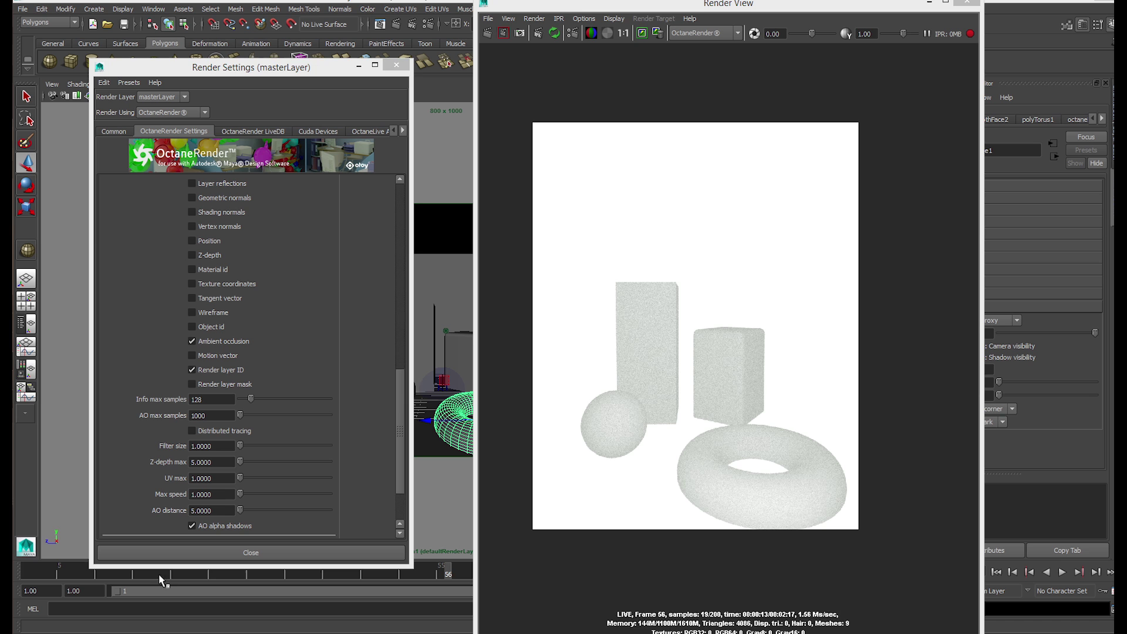
{"action": "scroll", "coordinate": [146, 482], "scroll_direction": "down", "scroll_amount": 3}
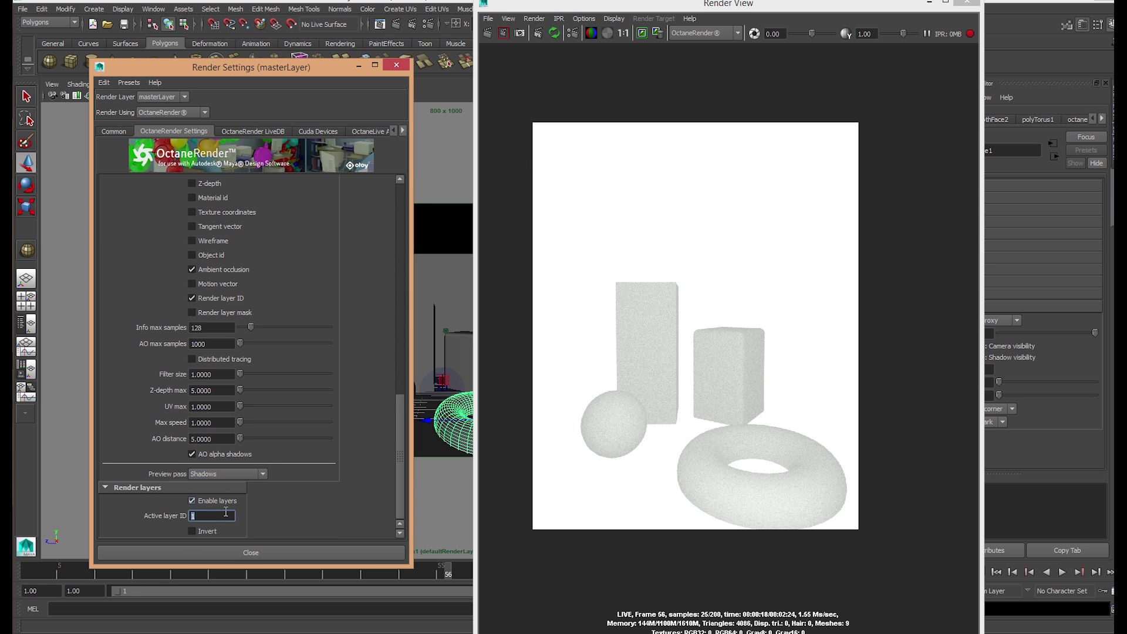
{"action": "left_click", "coordinate": [215, 515]}
{"action": "key", "text": "BackSpace"}
{"action": "type", "text": "2"}
{"action": "key", "text": "Return"}
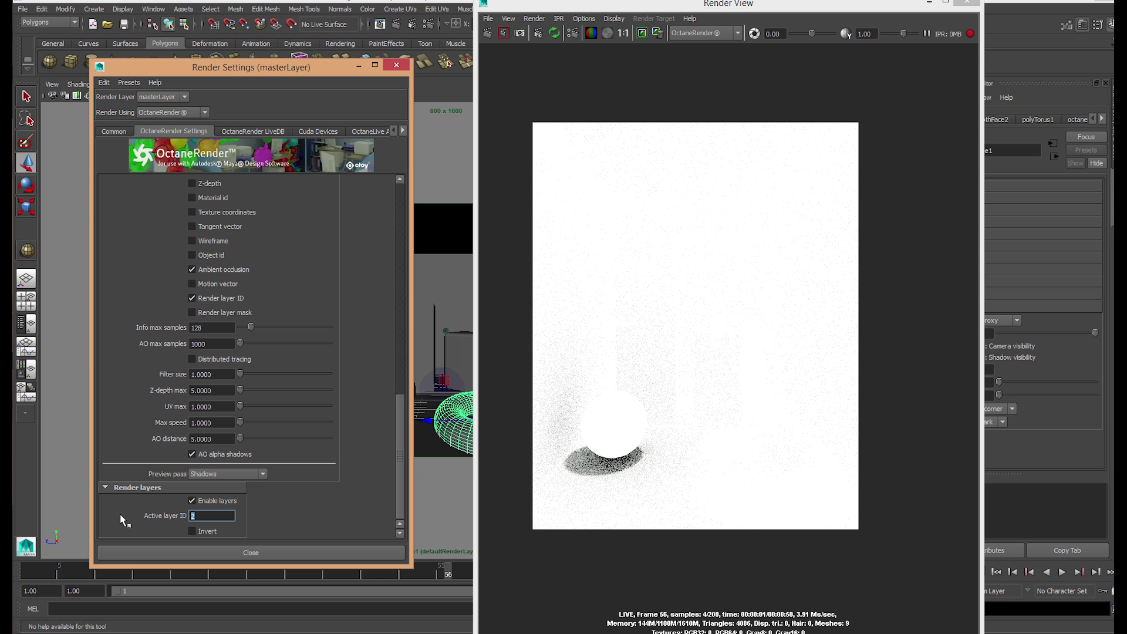
{"action": "type", "text": "4"}
{"action": "key", "text": "Return"}
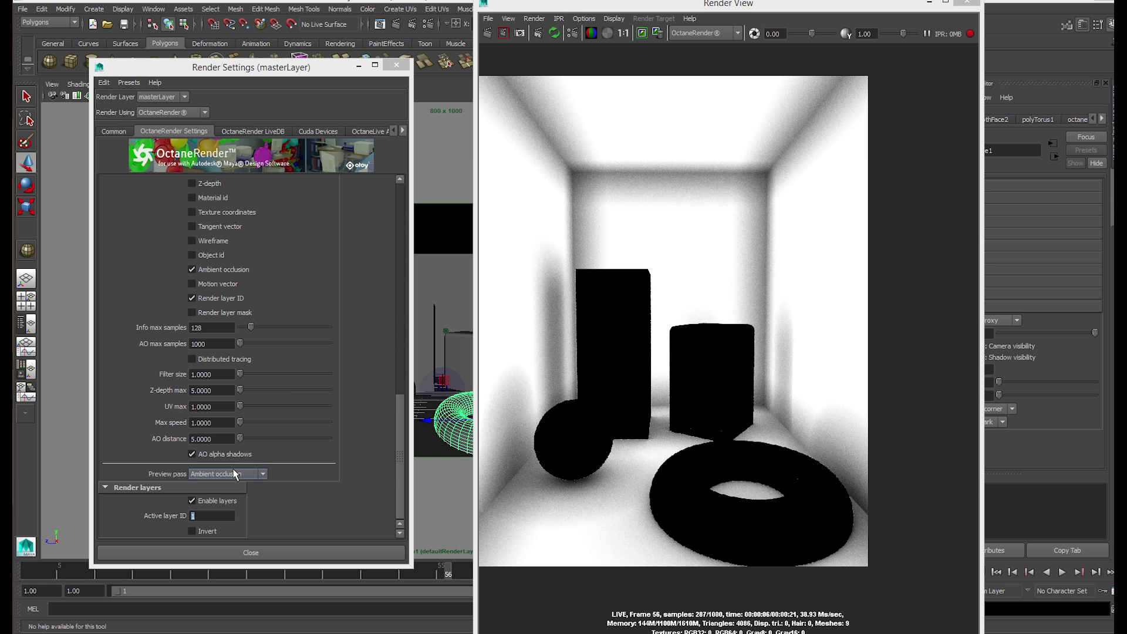
Step: View layer 1's Ambient occlusion render, then switch to File Explorer and open the Desktop folder
{"action": "left_click", "coordinate": [773, 501]}
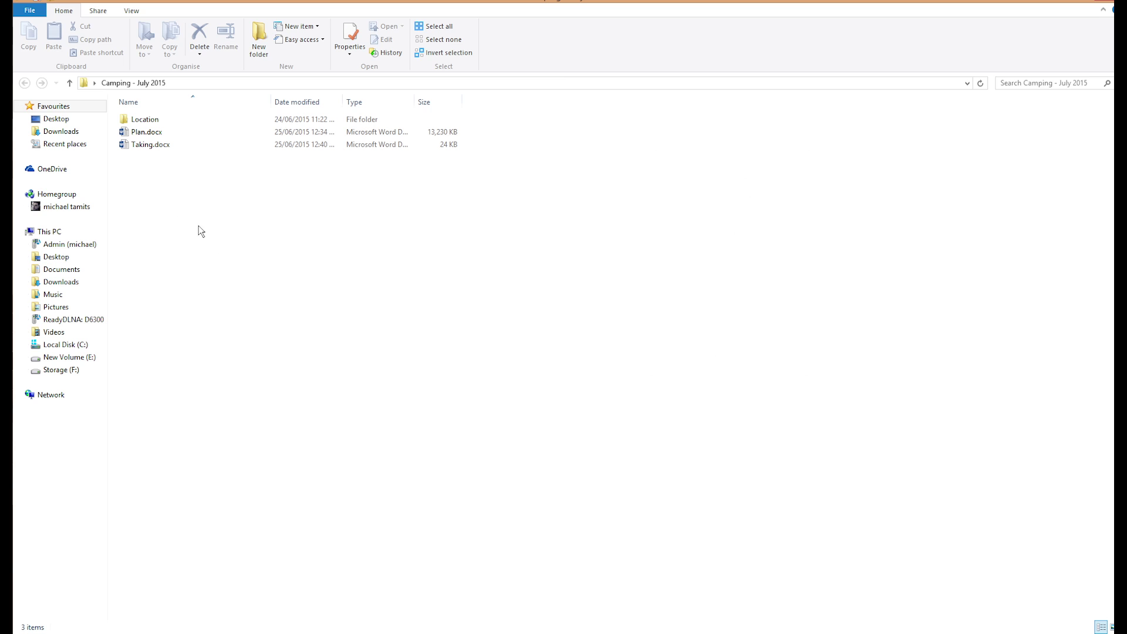
{"action": "left_click", "coordinate": [56, 118]}
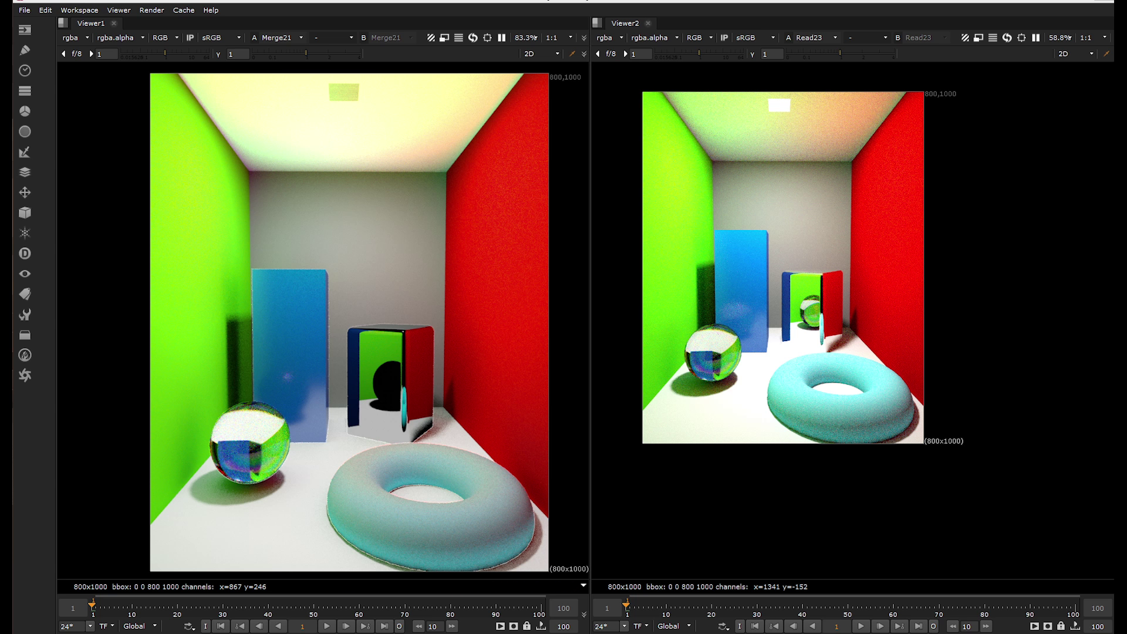
Step: In Nuke, bring the Node Graph window over the viewers and examine the Shadow, GI and ss/trans node groups
{"action": "left_click_drag", "start_coordinate": [1126, 252], "coordinate": [253, 20]}
{"action": "scroll", "coordinate": [567, 225], "scroll_direction": "down", "scroll_amount": 13}
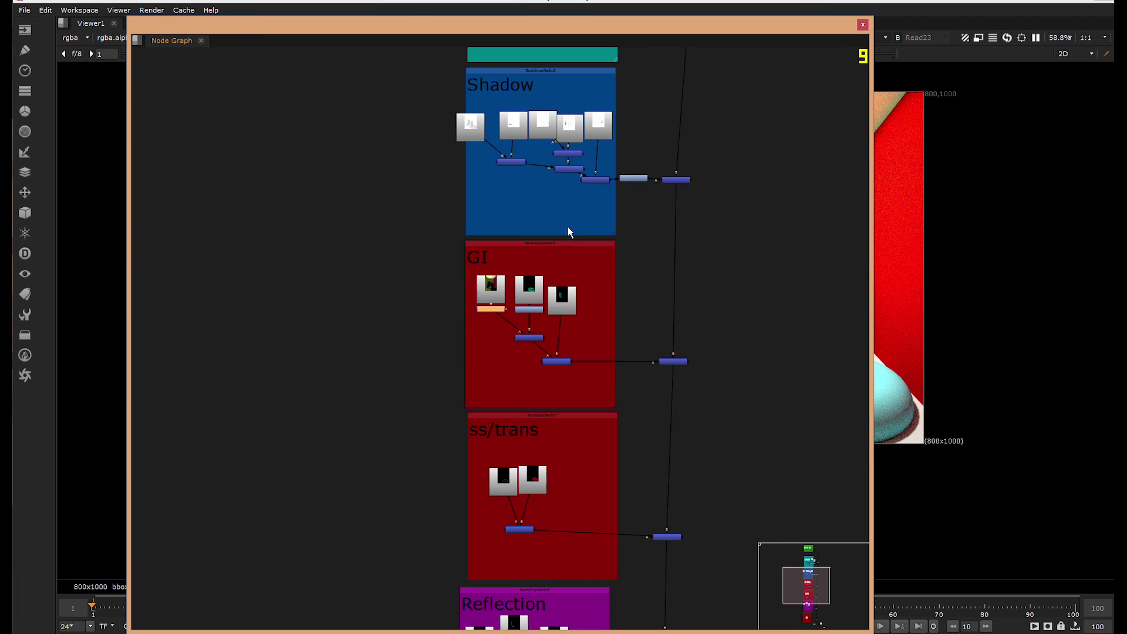
Step: Examine the node groups from Diffuse and AO through ss/trans and Reflection to refraction, following how each merges into the main chain
{"action": "scroll", "coordinate": [545, 273], "scroll_direction": "up", "scroll_amount": 6}
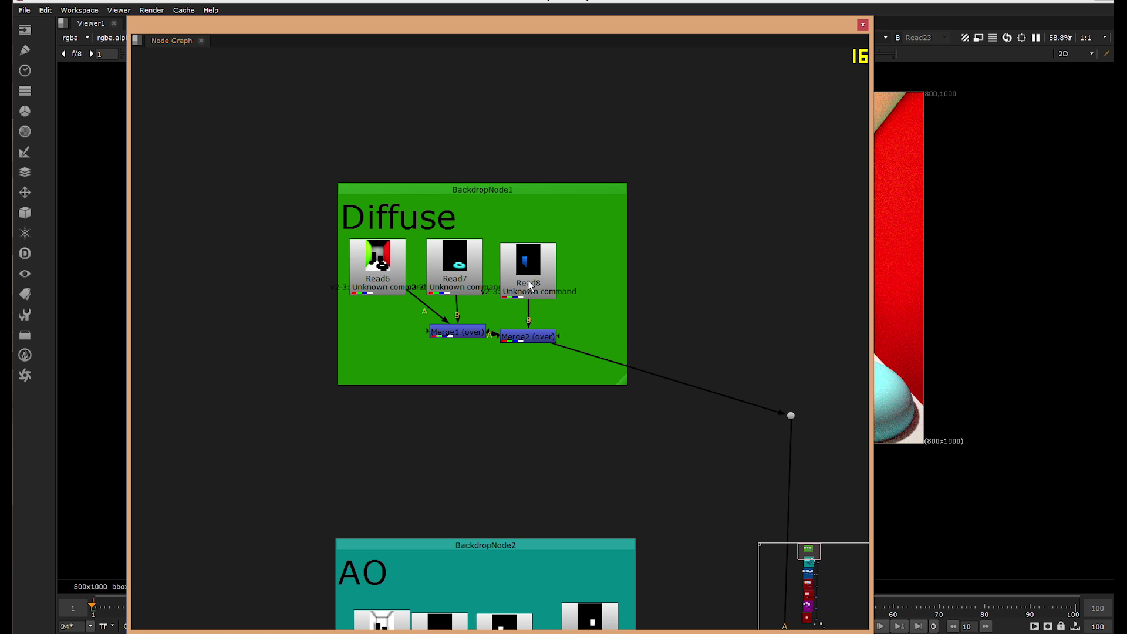
{"action": "middle_click_drag", "start_coordinate": [497, 378], "coordinate": [492, 204]}
{"action": "middle_click_drag", "start_coordinate": [492, 293], "coordinate": [498, 129]}
{"action": "middle_click_drag", "start_coordinate": [485, 529], "coordinate": [502, 184]}
{"action": "middle_click_drag", "start_coordinate": [497, 477], "coordinate": [491, 36]}
{"action": "middle_click_drag", "start_coordinate": [485, 522], "coordinate": [485, 116]}
{"action": "middle_click_drag", "start_coordinate": [469, 376], "coordinate": [469, 457]}
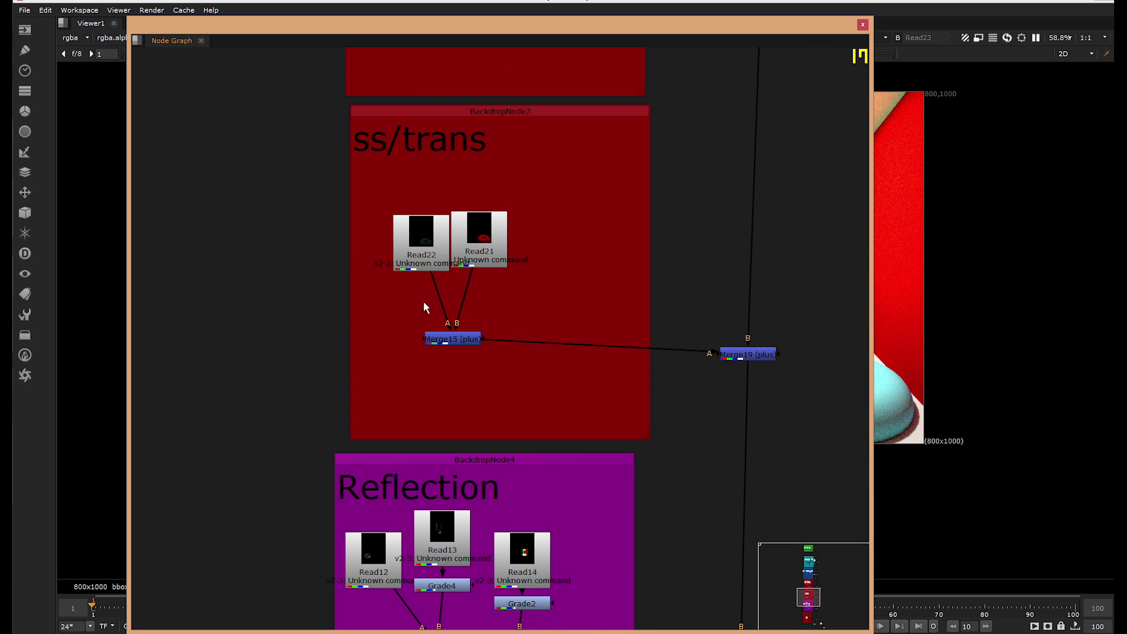
{"action": "middle_click_drag", "start_coordinate": [468, 385], "coordinate": [437, 227]}
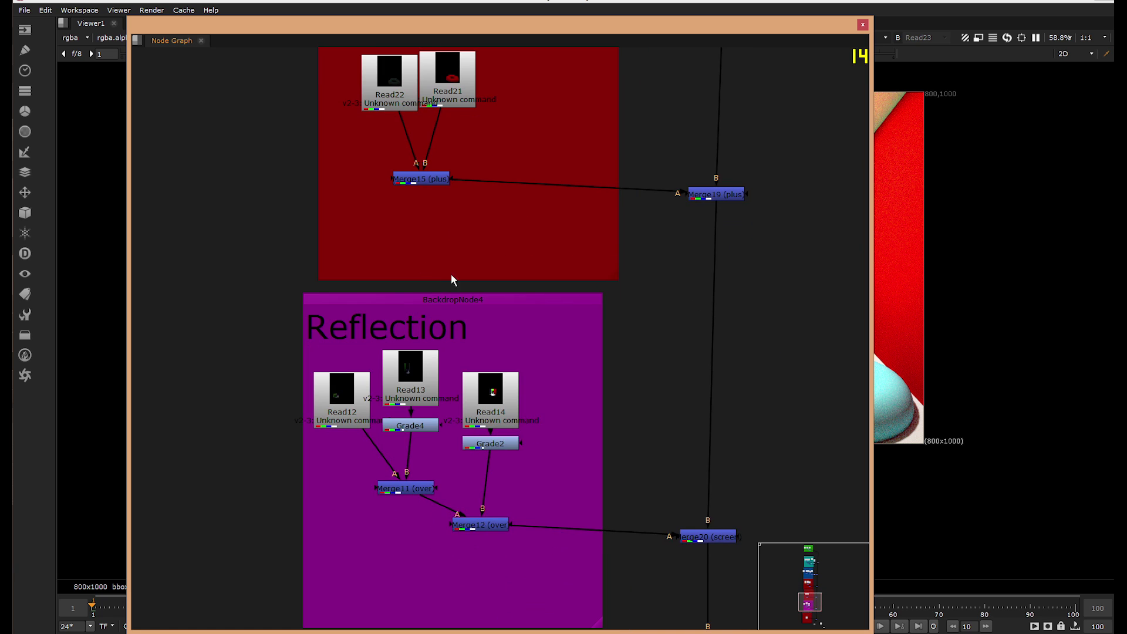
{"action": "scroll", "coordinate": [451, 279], "scroll_direction": "up", "scroll_amount": 2}
{"action": "scroll", "coordinate": [477, 263], "scroll_direction": "down", "scroll_amount": 14}
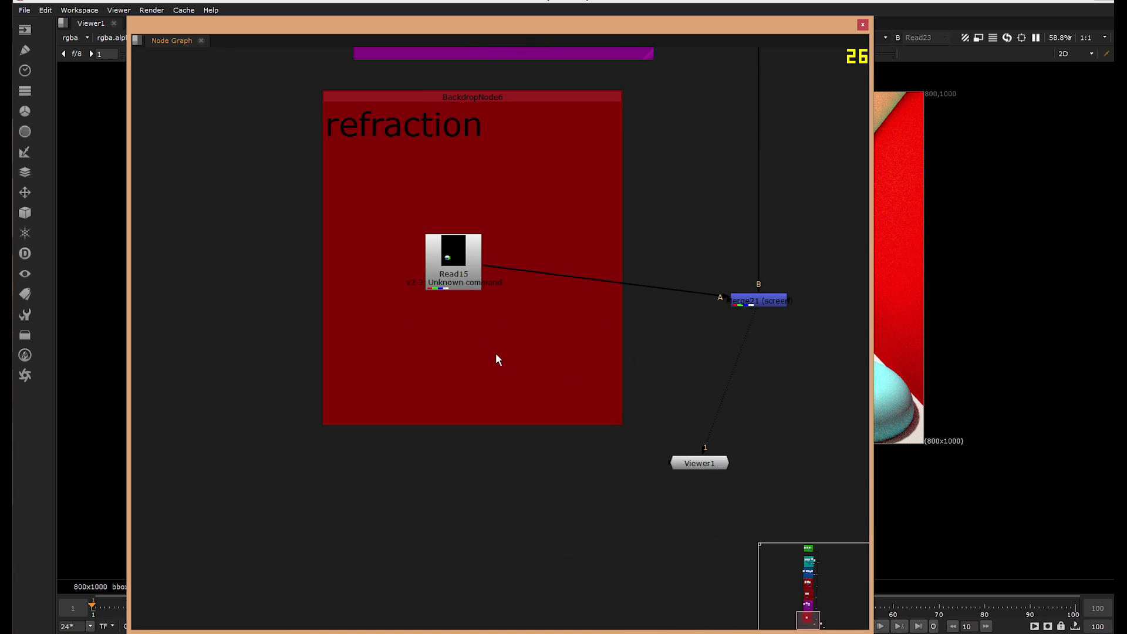
{"action": "scroll", "coordinate": [496, 359], "scroll_direction": "down", "scroll_amount": 8}
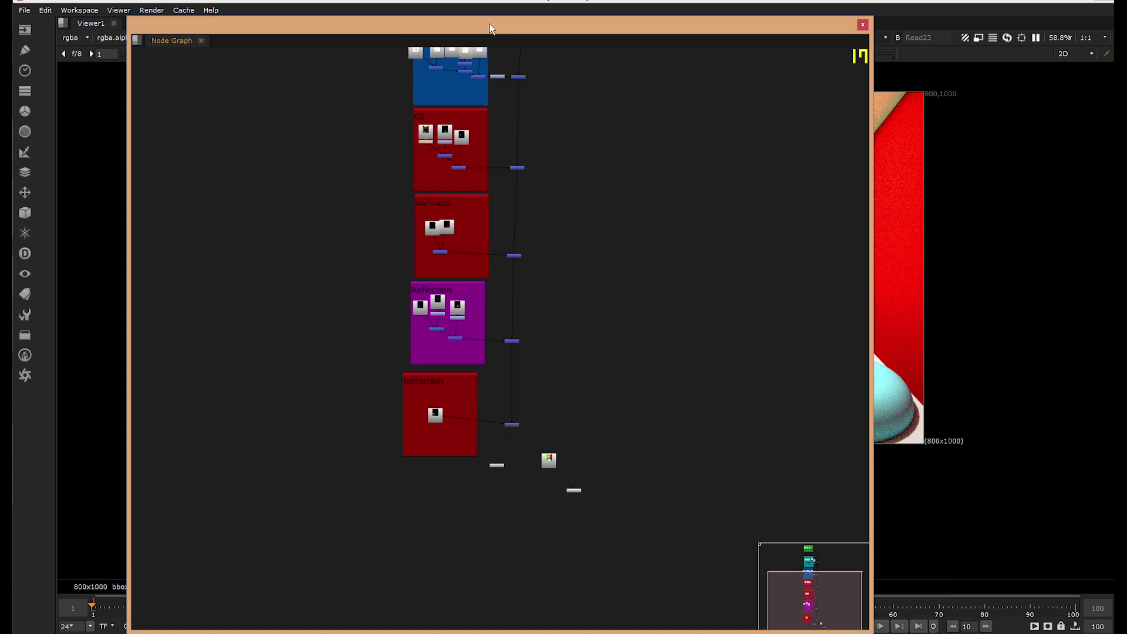
Step: Move the Node Graph window off the viewers and frame the Merge21 composite beside the Read23 render
{"action": "left_click_drag", "start_coordinate": [489, 23], "coordinate": [1114, 280]}
{"action": "middle_click_drag", "start_coordinate": [783, 293], "coordinate": [822, 371]}
{"action": "scroll", "coordinate": [767, 385], "scroll_direction": "up", "scroll_amount": 2}
{"action": "scroll", "coordinate": [855, 372], "scroll_direction": "up", "scroll_amount": 1}
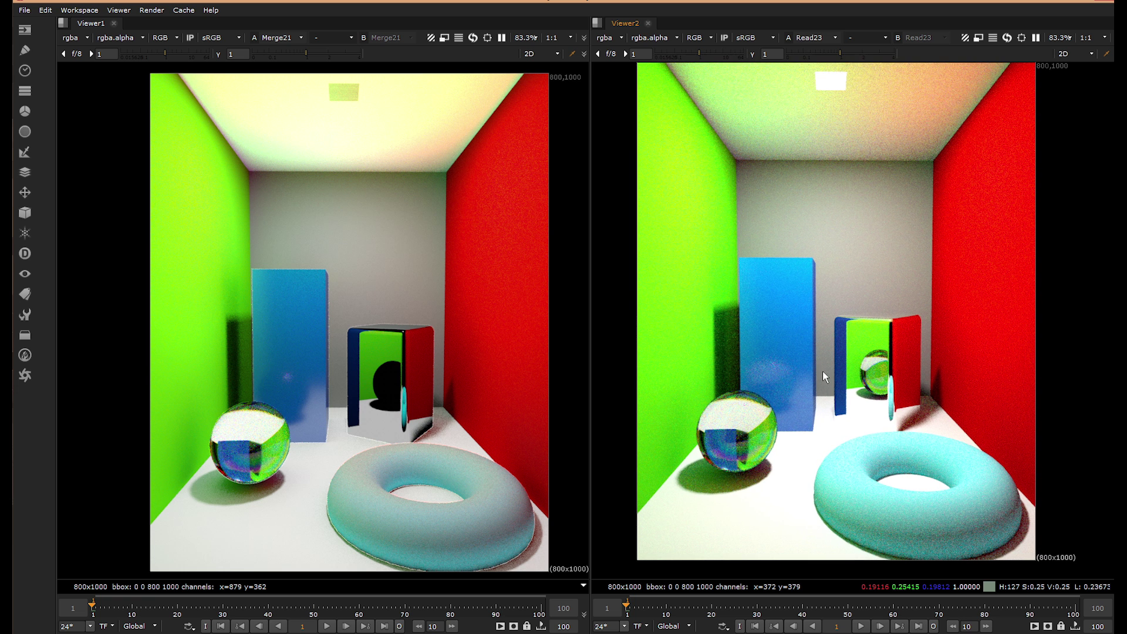
{"action": "mouse_move", "coordinate": [370, 350]}
{"action": "middle_mouse_down"}
{"action": "mouse_move", "coordinate": [356, 305]}
{"action": "mouse_move", "coordinate": [320, 309]}
{"action": "mouse_move", "coordinate": [388, 352]}
{"action": "middle_mouse_up"}
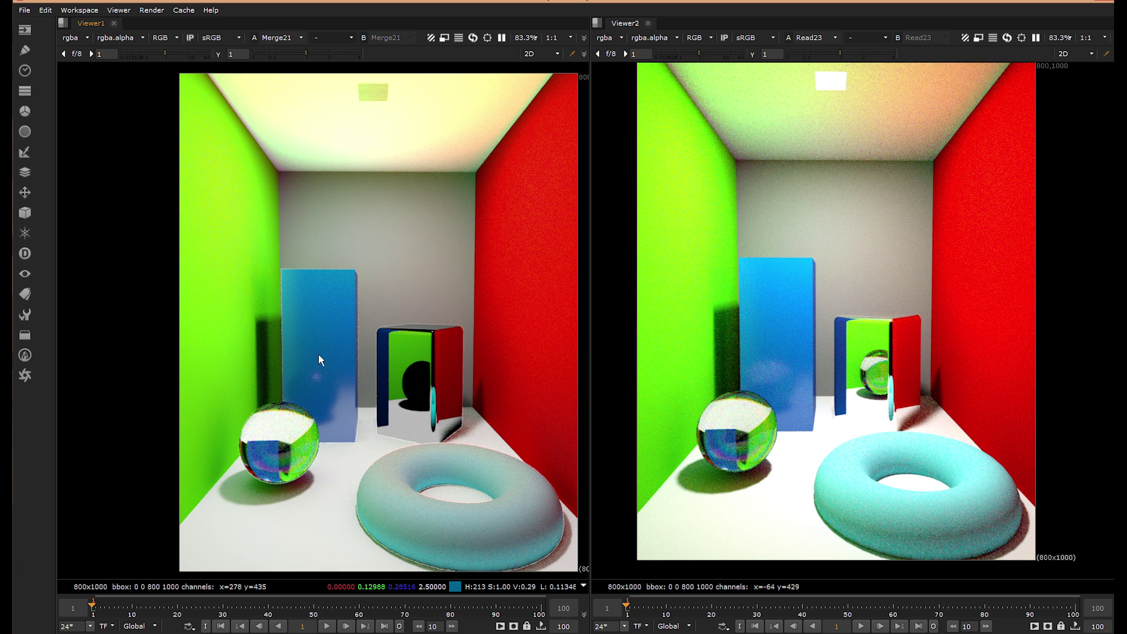
Step: Compare the reflected highlight on the tall blue box up close in the Merge21 composite and the Read23 render
{"action": "scroll", "coordinate": [317, 380], "scroll_direction": "up", "scroll_amount": 8}
{"action": "scroll", "coordinate": [736, 384], "scroll_direction": "up", "scroll_amount": 2}
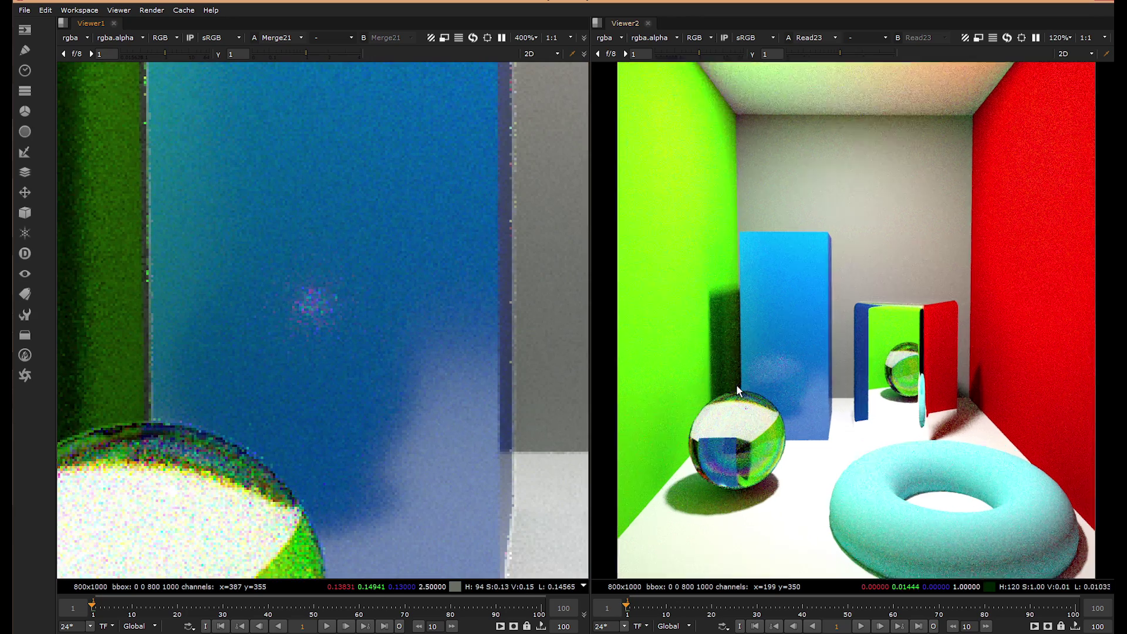
{"action": "scroll", "coordinate": [737, 384], "scroll_direction": "up", "scroll_amount": 5}
{"action": "scroll", "coordinate": [353, 377], "scroll_direction": "down", "scroll_amount": 3}
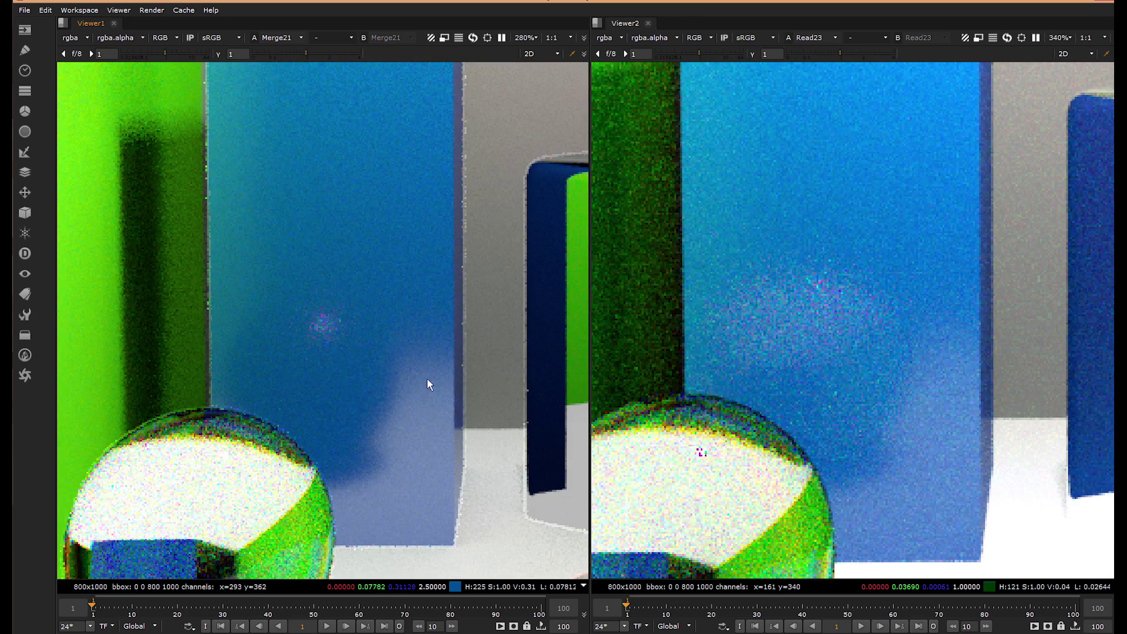
{"action": "scroll", "coordinate": [857, 387], "scroll_direction": "down", "scroll_amount": 2}
{"action": "scroll", "coordinate": [834, 399], "scroll_direction": "up", "scroll_amount": 3}
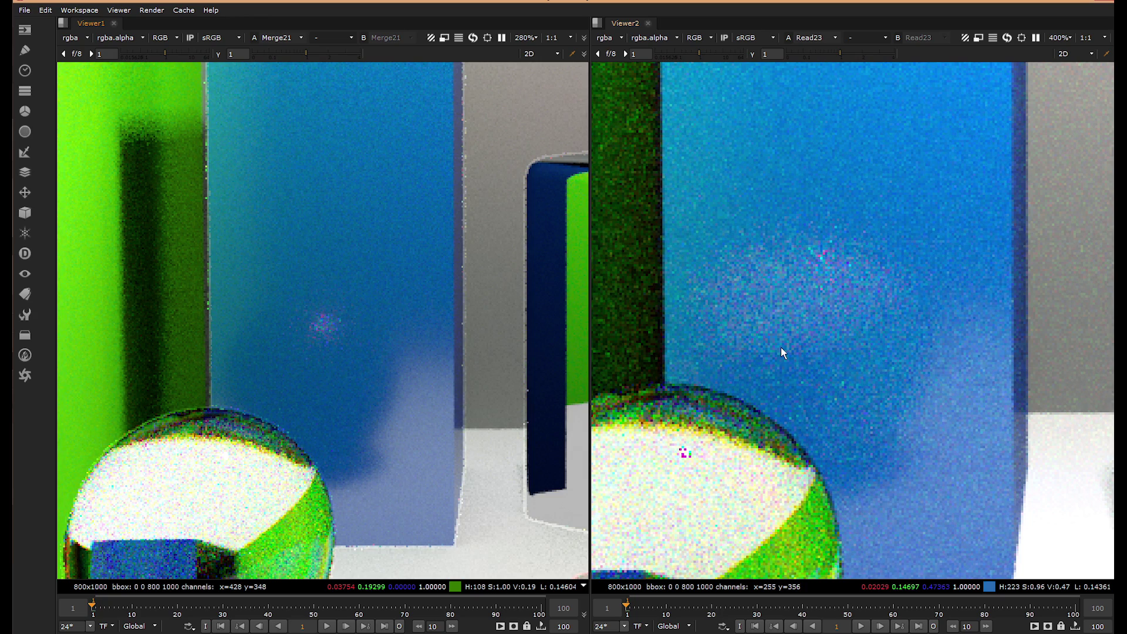
{"action": "scroll", "coordinate": [300, 391], "scroll_direction": "up", "scroll_amount": 2}
{"action": "scroll", "coordinate": [597, 373], "scroll_direction": "down", "scroll_amount": 2}
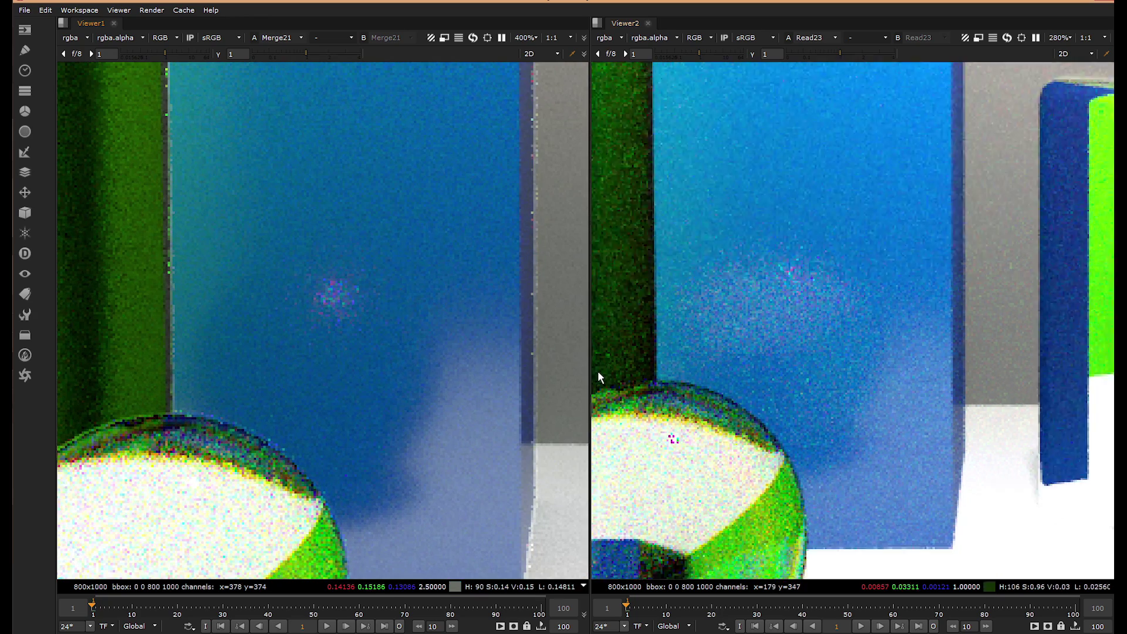
Step: Compare the glass sphere's reflection in the mirrored cube up close between the Merge21 composite and the Read23 render
{"action": "scroll", "coordinate": [731, 365], "scroll_direction": "down", "scroll_amount": 3}
{"action": "scroll", "coordinate": [410, 395], "scroll_direction": "down", "scroll_amount": 4}
{"action": "scroll", "coordinate": [921, 366], "scroll_direction": "down", "scroll_amount": 1}
{"action": "scroll", "coordinate": [920, 365], "scroll_direction": "up", "scroll_amount": 3}
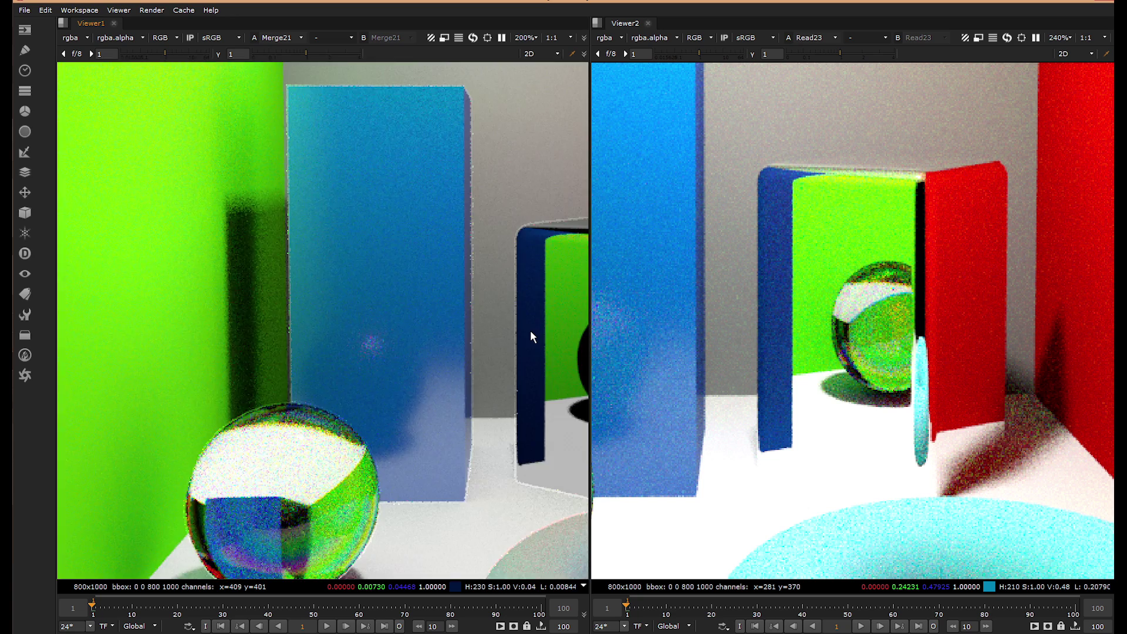
{"action": "scroll", "coordinate": [400, 338], "scroll_direction": "down", "scroll_amount": 4}
{"action": "scroll", "coordinate": [398, 341], "scroll_direction": "up", "scroll_amount": 6}
{"action": "scroll", "coordinate": [398, 343], "scroll_direction": "up", "scroll_amount": 2}
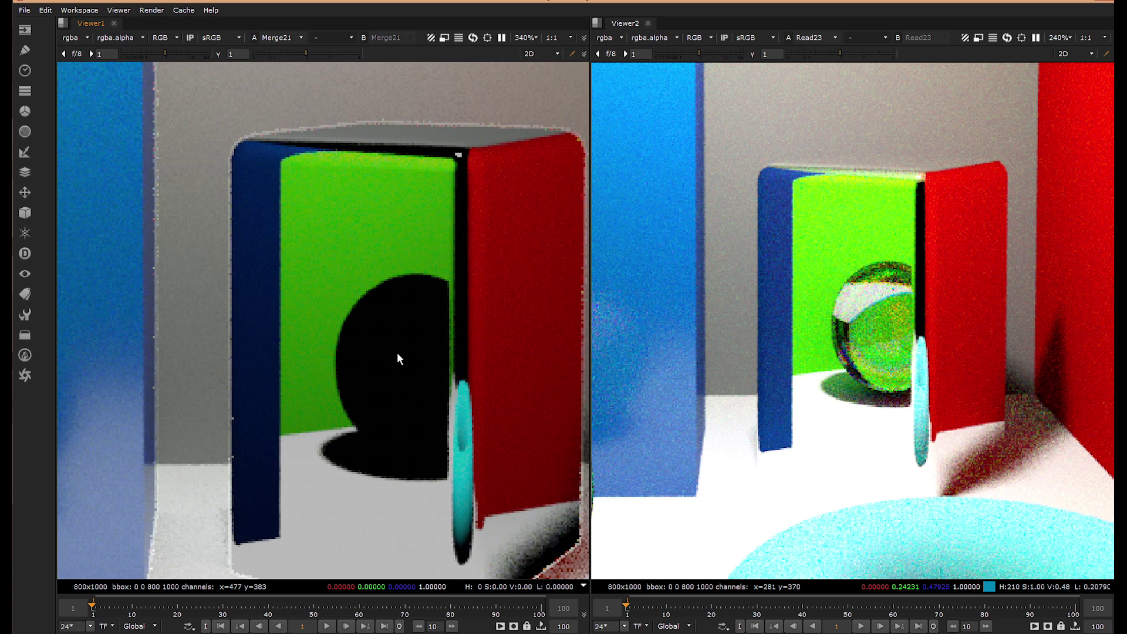
{"action": "scroll", "coordinate": [881, 351], "scroll_direction": "up", "scroll_amount": 5}
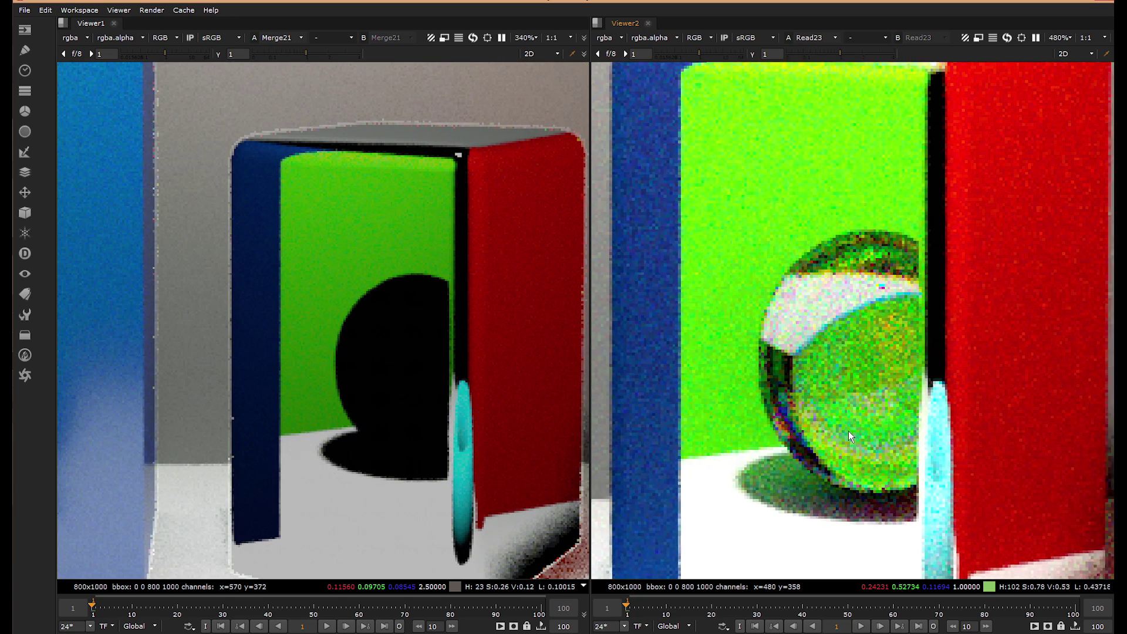
{"action": "middle_click_drag", "start_coordinate": [469, 418], "coordinate": [402, 419]}
{"action": "scroll", "coordinate": [782, 473], "scroll_direction": "up", "scroll_amount": 2}
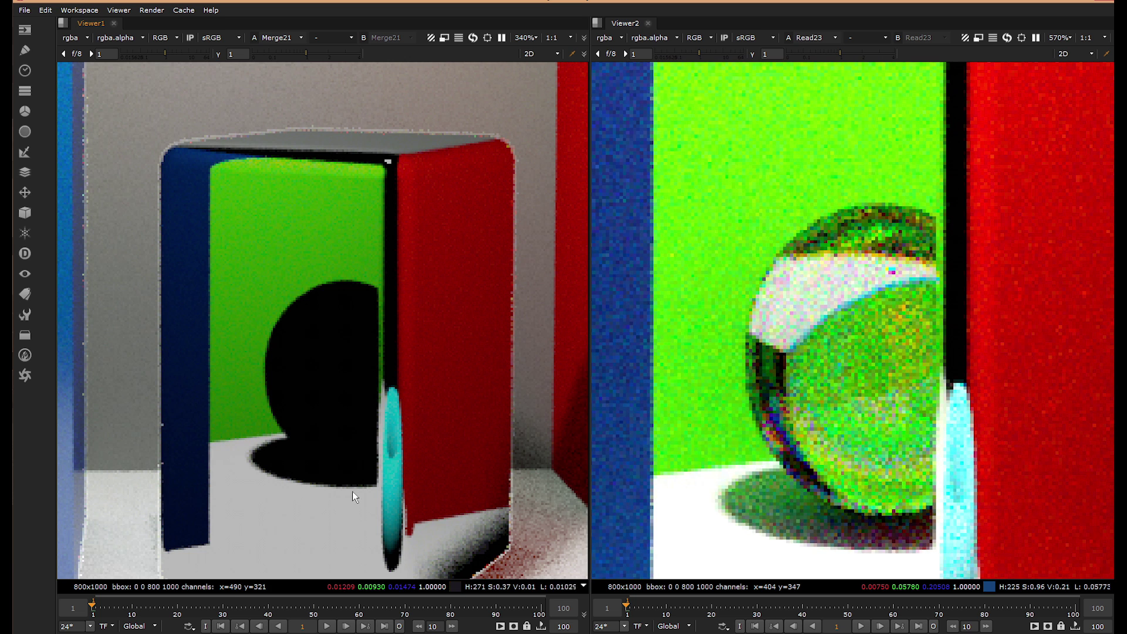
{"action": "scroll", "coordinate": [284, 487], "scroll_direction": "up", "scroll_amount": 7}
{"action": "scroll", "coordinate": [284, 485], "scroll_direction": "down", "scroll_amount": 2}
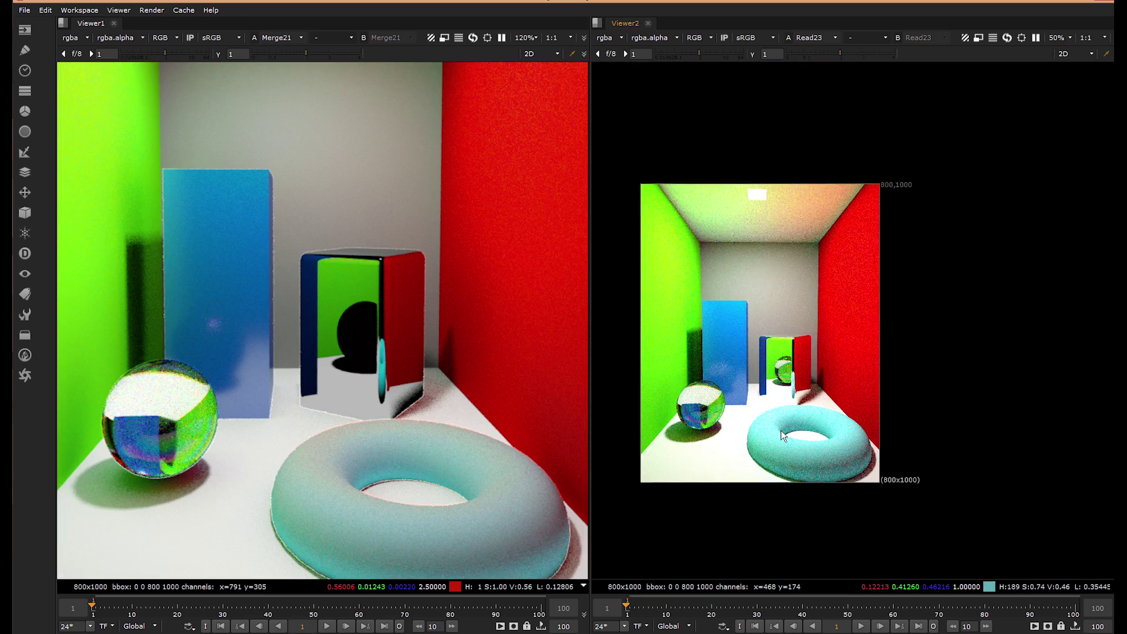
Step: Compare the torus shading up close between the Merge21 composite and the Read23 render
{"action": "middle_click_drag", "start_coordinate": [406, 463], "coordinate": [393, 418]}
{"action": "scroll", "coordinate": [811, 461], "scroll_direction": "up", "scroll_amount": 10}
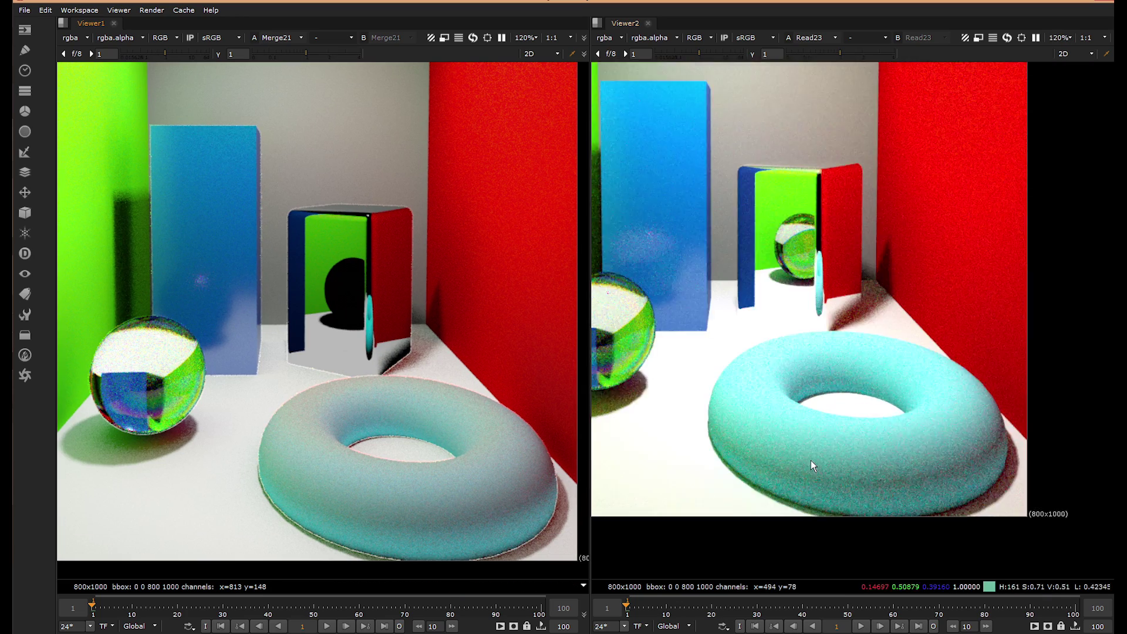
{"action": "scroll", "coordinate": [750, 393], "scroll_direction": "down", "scroll_amount": 2}
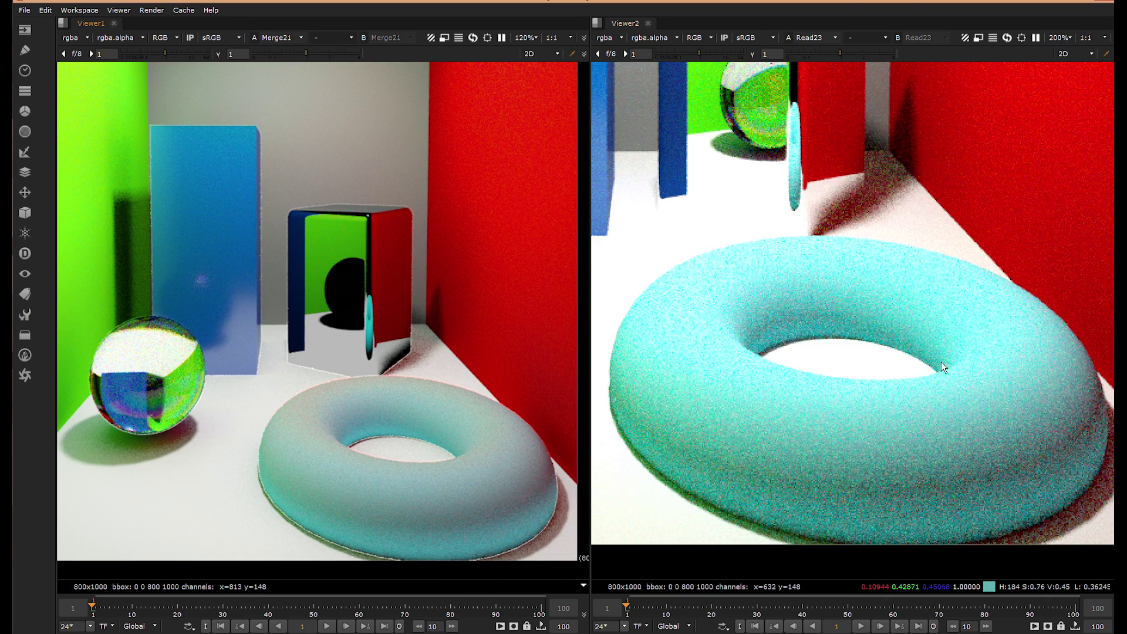
{"action": "scroll", "coordinate": [372, 474], "scroll_direction": "up", "scroll_amount": 2}
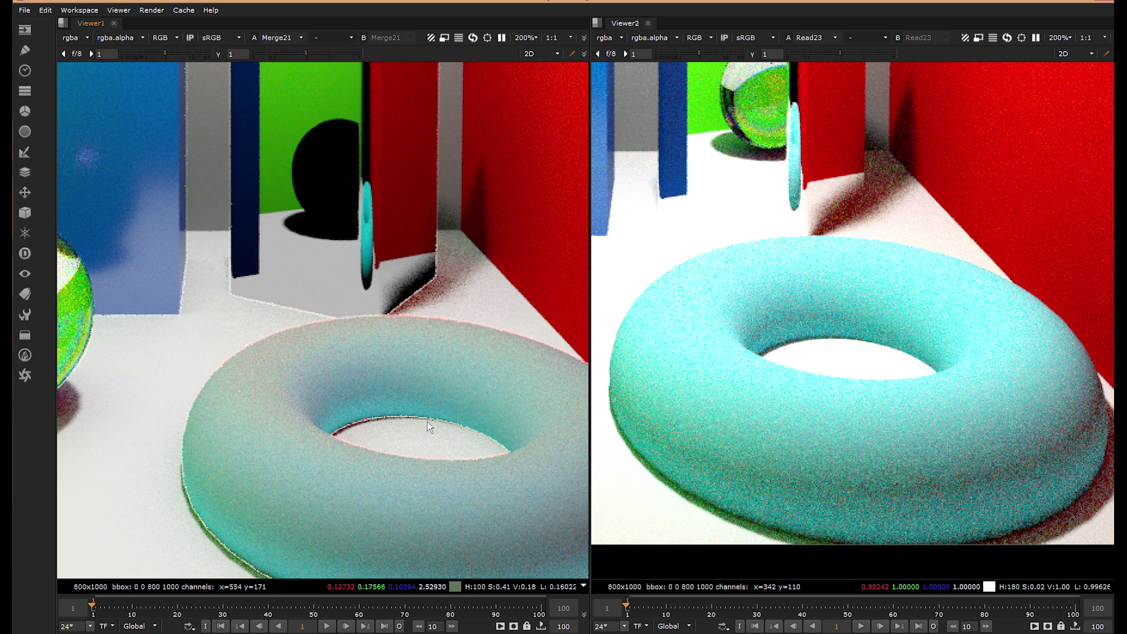
{"action": "scroll", "coordinate": [372, 464], "scroll_direction": "down", "scroll_amount": 3}
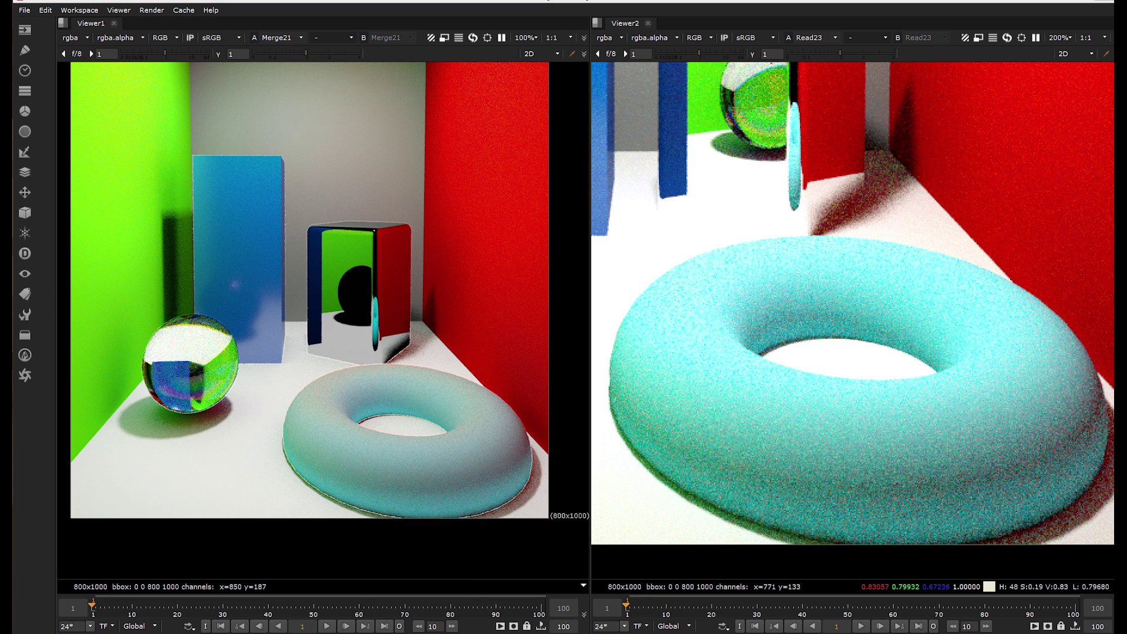
Step: View the composite stage by stage in Viewer1, from Grade3 through Merge16, Merge17 and Merge19 to Merge21
{"action": "key", "text": "1"}
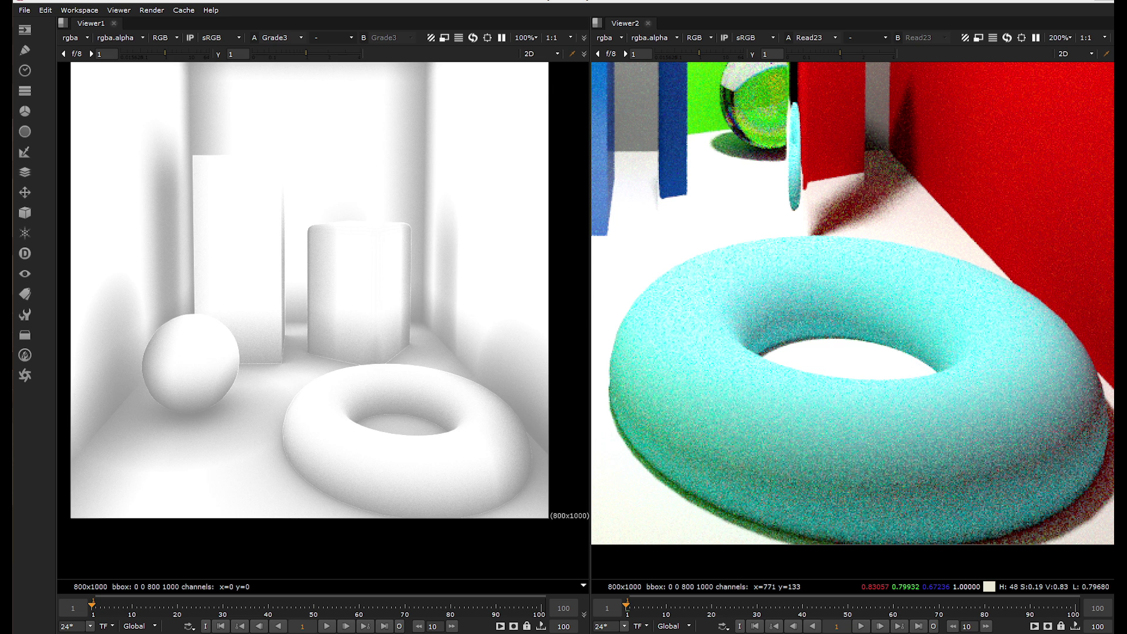
{"action": "key", "text": "1"}
{"action": "key", "text": "1"}
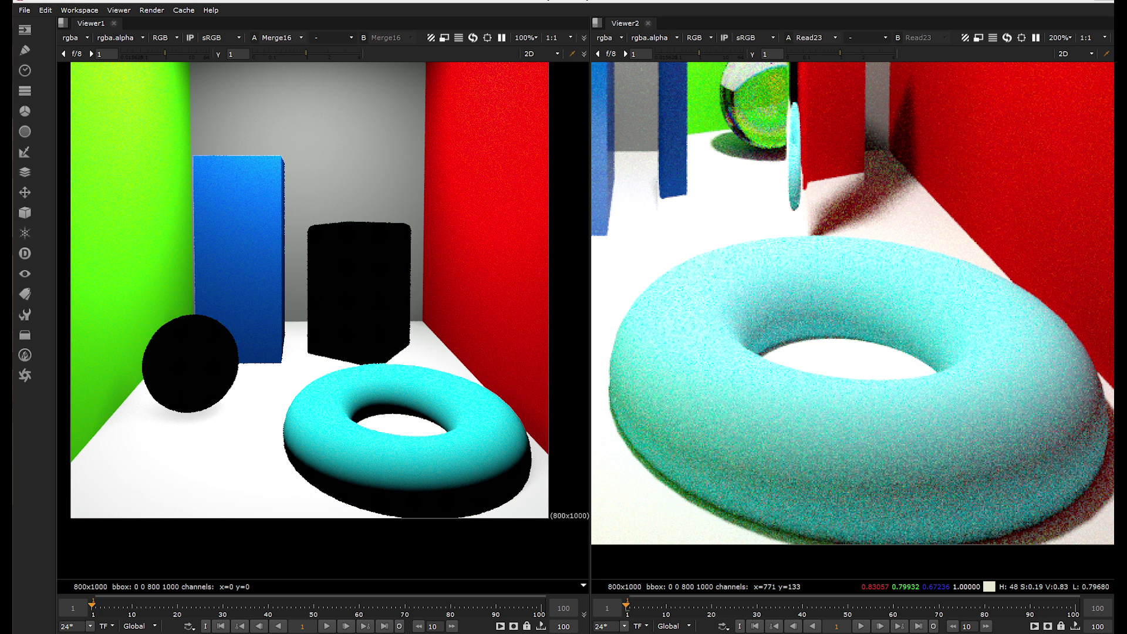
{"action": "key", "text": "1"}
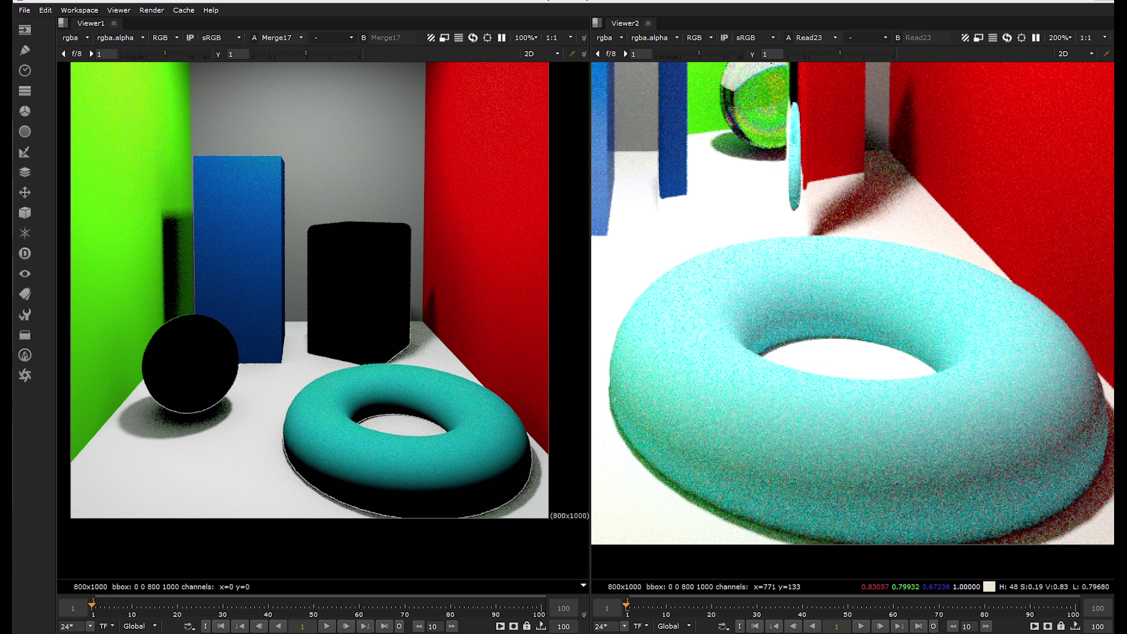
{"action": "key", "text": "1"}
{"action": "key", "text": "1"}
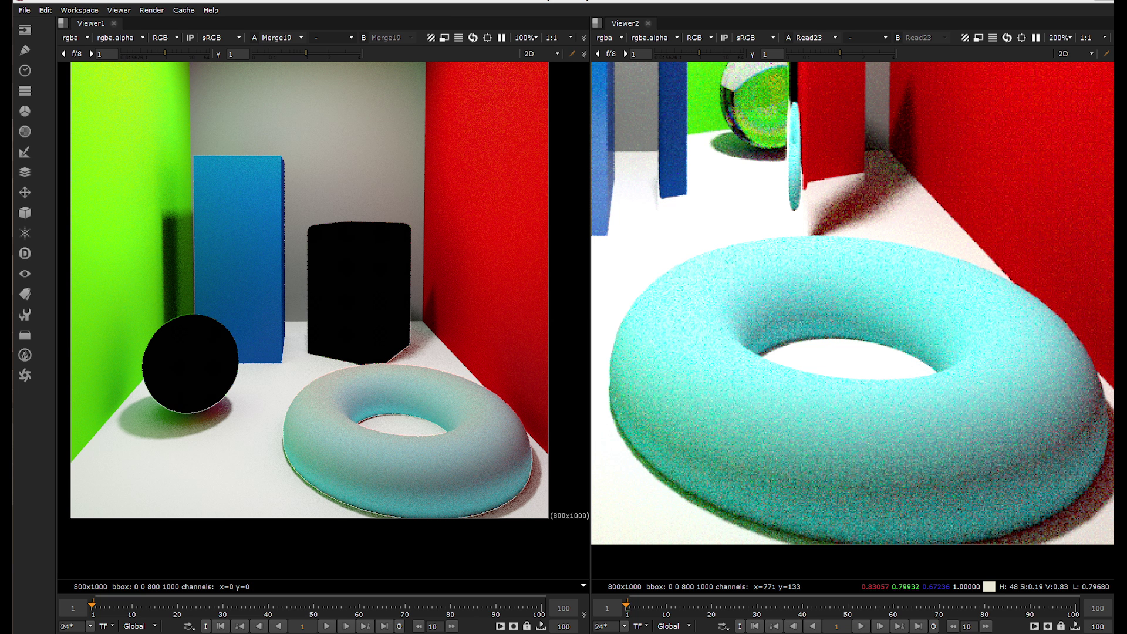
{"action": "key", "text": "1"}
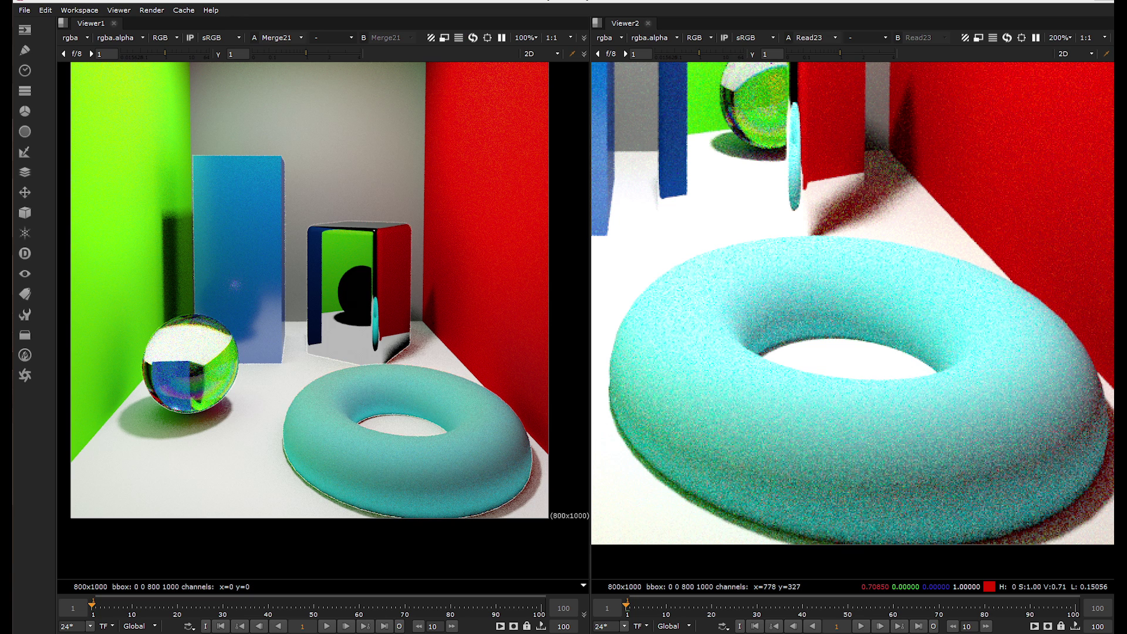
Step: Compare the full box interior, including the ceiling, in the Merge21 composite and the Read23 render
{"action": "scroll", "coordinate": [883, 415], "scroll_direction": "down", "scroll_amount": 3}
{"action": "scroll", "coordinate": [450, 353], "scroll_direction": "down", "scroll_amount": 3}
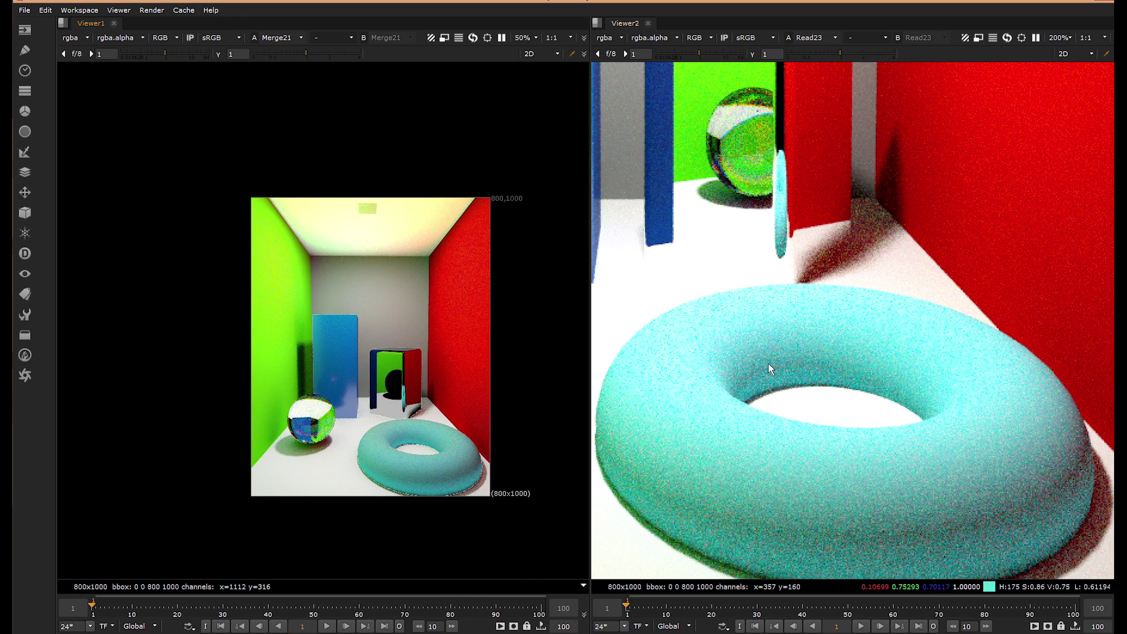
{"action": "scroll", "coordinate": [775, 361], "scroll_direction": "down", "scroll_amount": 2}
{"action": "scroll", "coordinate": [789, 351], "scroll_direction": "down", "scroll_amount": 1}
{"action": "middle_click_drag", "start_coordinate": [765, 292], "coordinate": [812, 393]}
{"action": "scroll", "coordinate": [811, 393], "scroll_direction": "up", "scroll_amount": 2}
{"action": "middle_click_drag", "start_coordinate": [754, 279], "coordinate": [741, 382]}
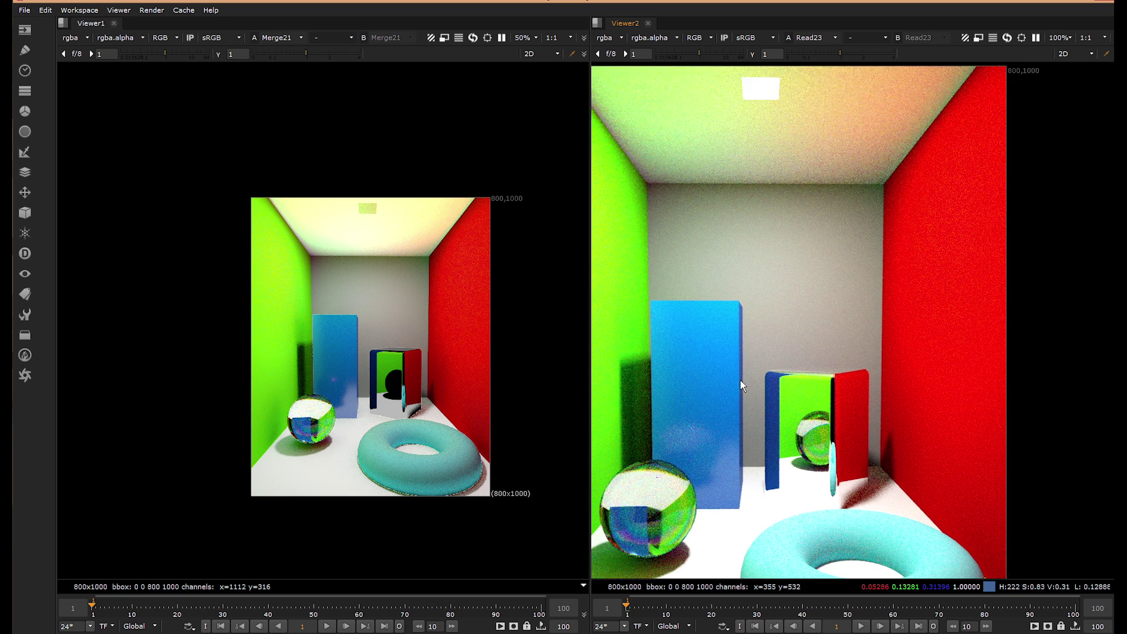
{"action": "scroll", "coordinate": [785, 387], "scroll_direction": "down", "scroll_amount": 1}
{"action": "scroll", "coordinate": [407, 389], "scroll_direction": "up", "scroll_amount": 2}
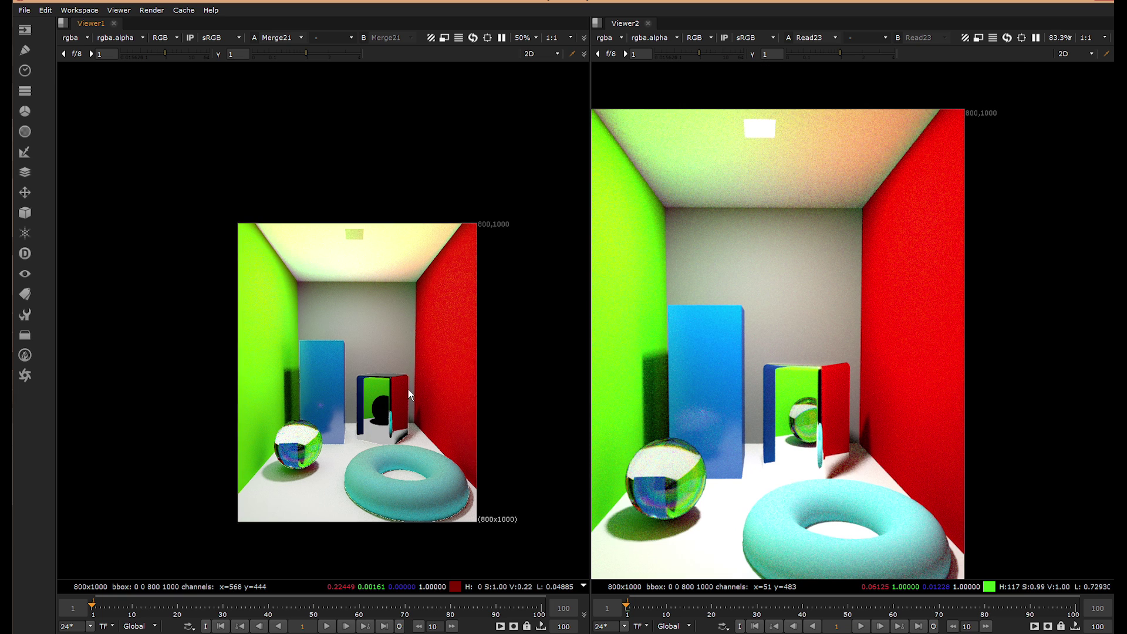
Step: Inspect the ceiling light in the Merge21 composite up close, and fit both full images in the viewers side by side
{"action": "scroll", "coordinate": [349, 216], "scroll_direction": "up", "scroll_amount": 9}
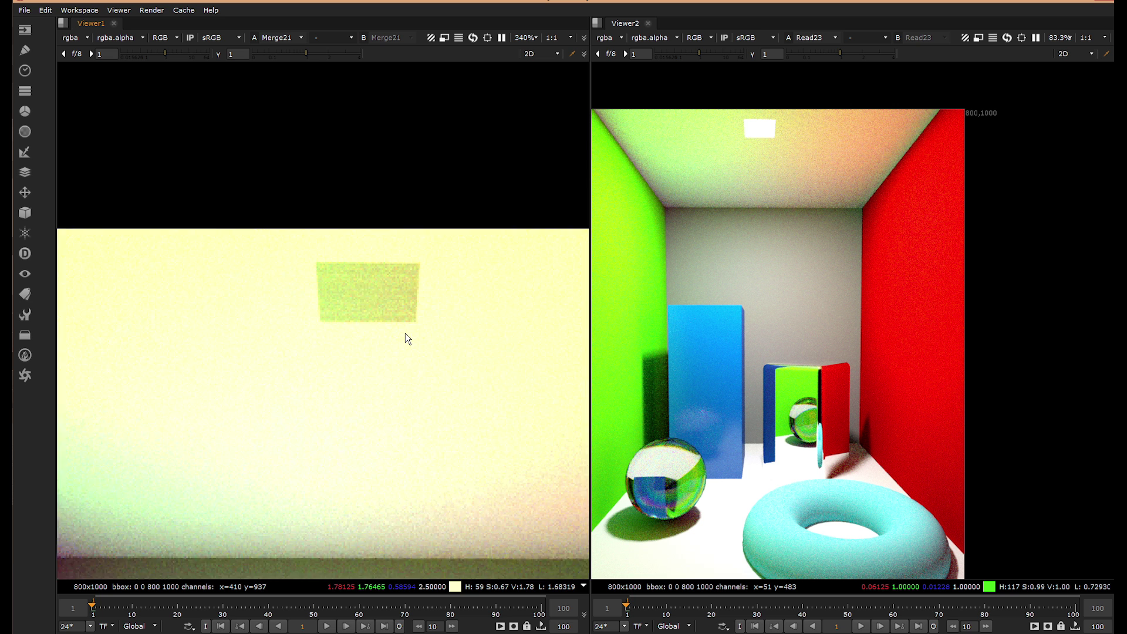
{"action": "scroll", "coordinate": [377, 311], "scroll_direction": "down", "scroll_amount": 8}
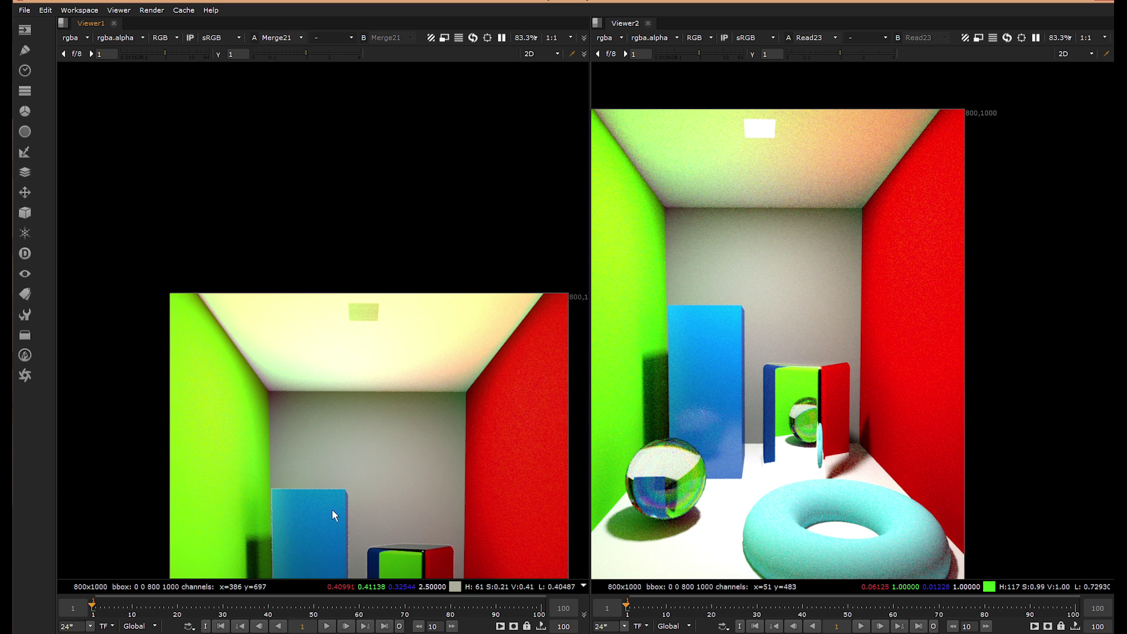
{"action": "middle_click_drag", "start_coordinate": [283, 427], "coordinate": [276, 365]}
{"action": "middle_click_drag", "start_coordinate": [330, 492], "coordinate": [318, 444]}
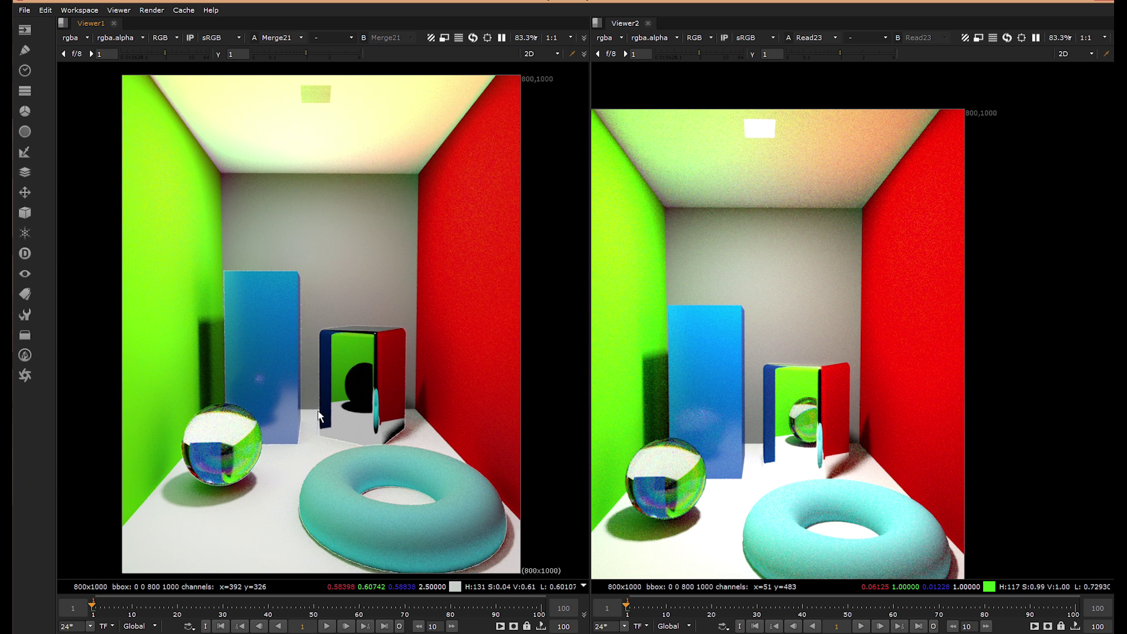
{"action": "scroll", "coordinate": [309, 438], "scroll_direction": "up", "scroll_amount": 1}
{"action": "key", "text": "f"}
{"action": "key", "text": "f"}
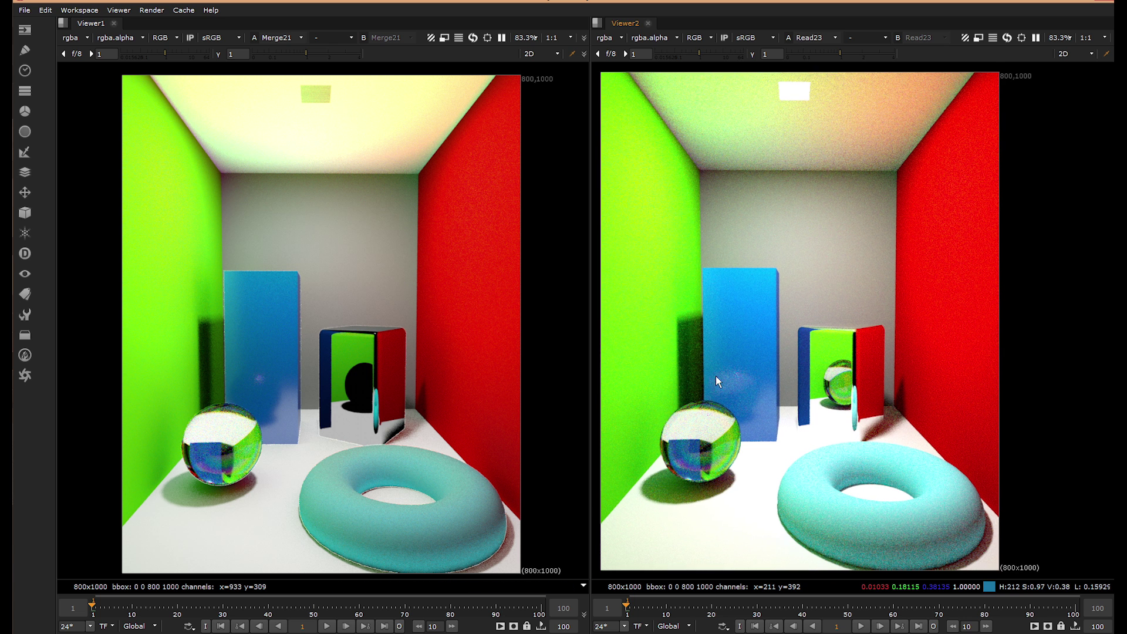